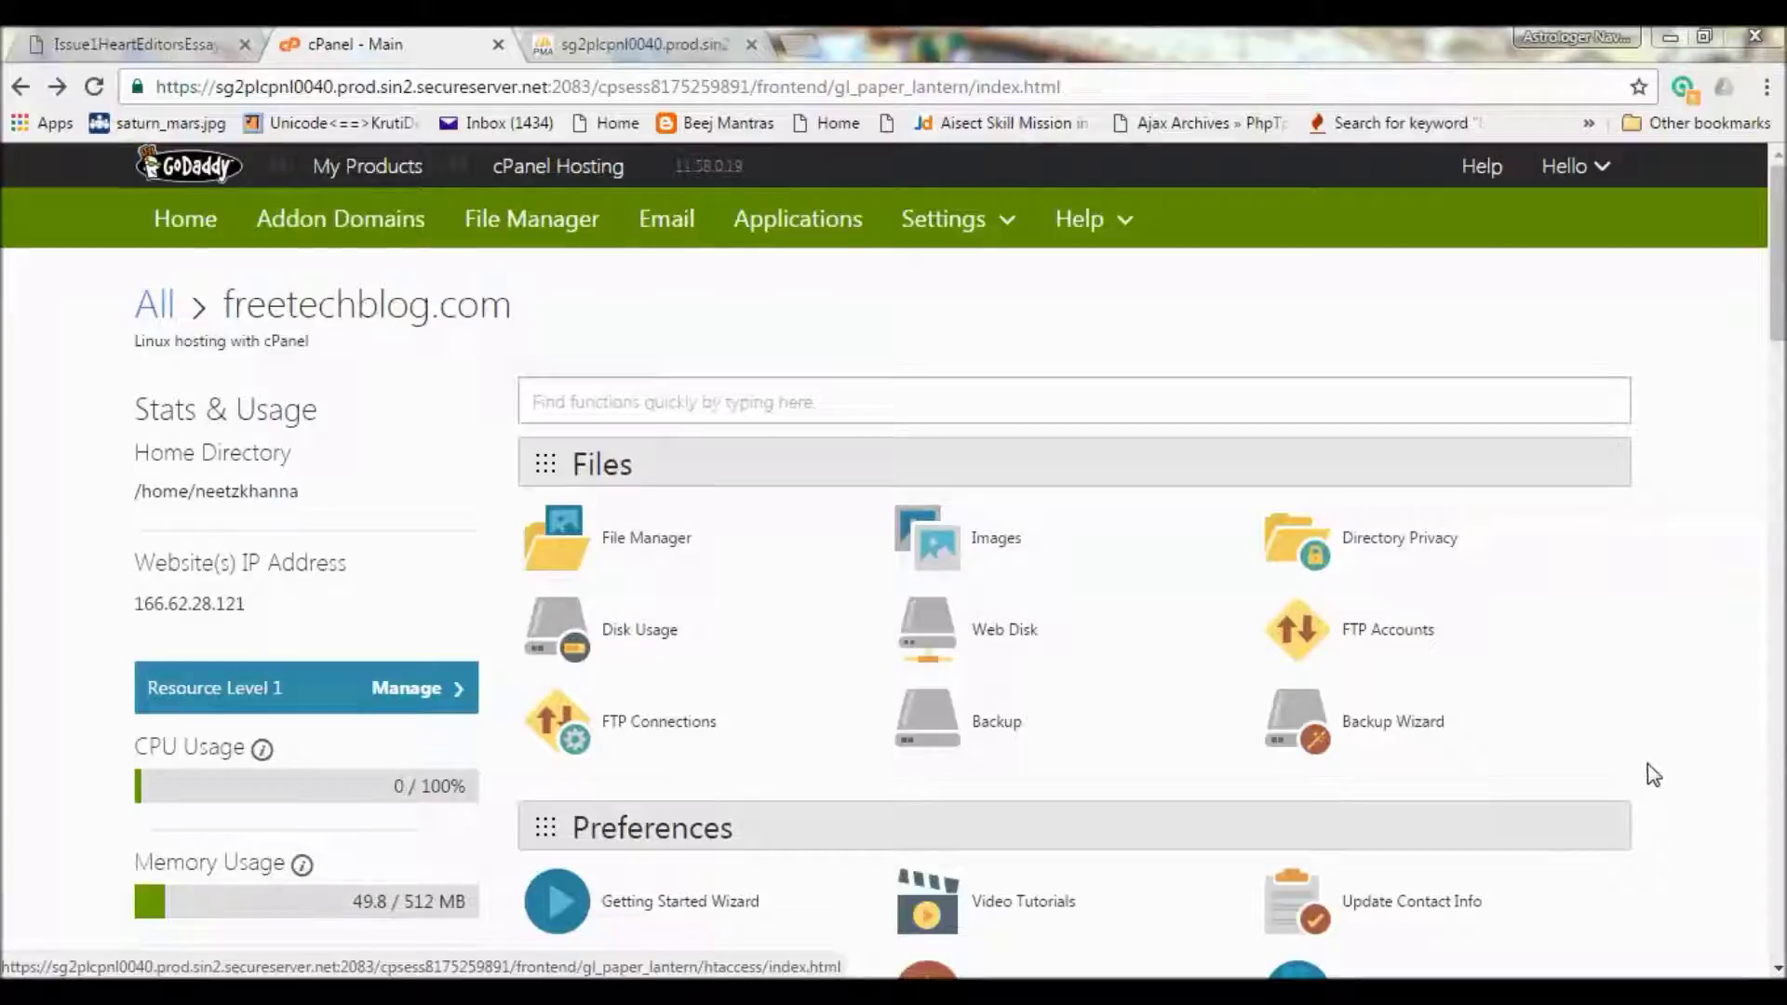
Look through the tool sections on the hosting home page, from Files, Preferences and Databases to Domains, Email and Metrics.
{"action": "scroll", "coordinate": [1652, 775], "scroll_direction": "down", "scroll_amount": 1}
{"action": "scroll", "coordinate": [1652, 775], "scroll_direction": "down", "scroll_amount": 1}
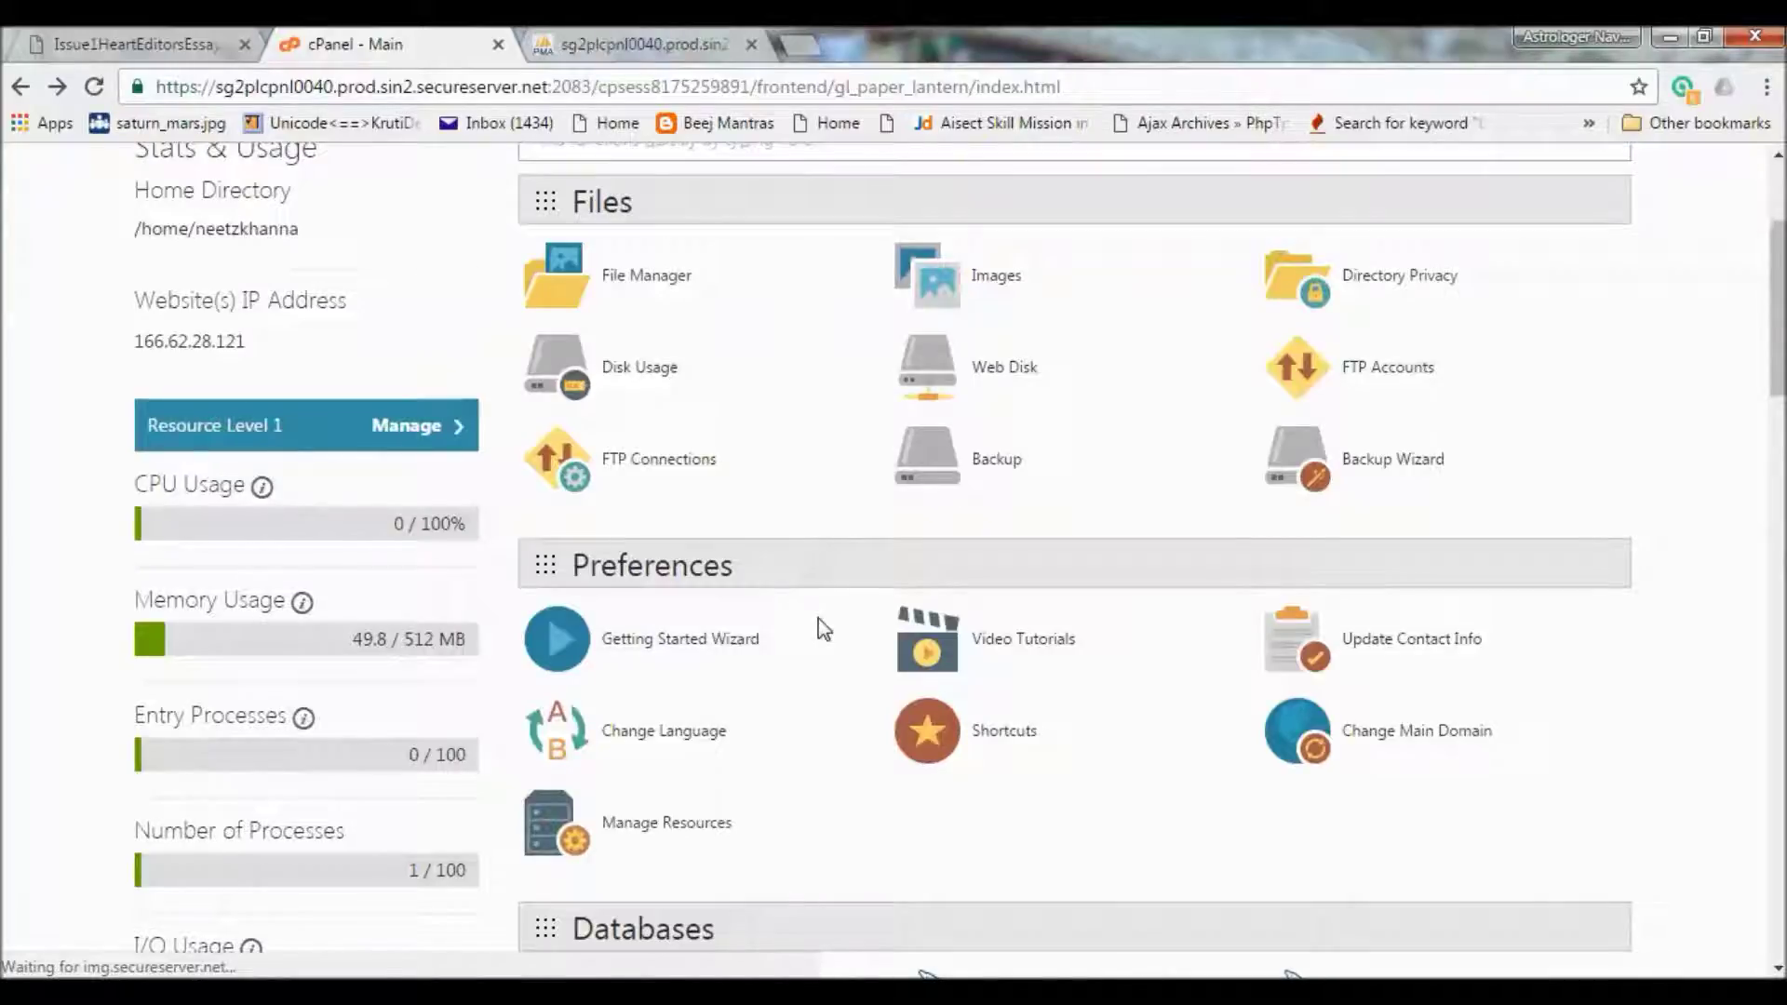
{"action": "scroll", "coordinate": [821, 626], "scroll_direction": "down", "scroll_amount": 1}
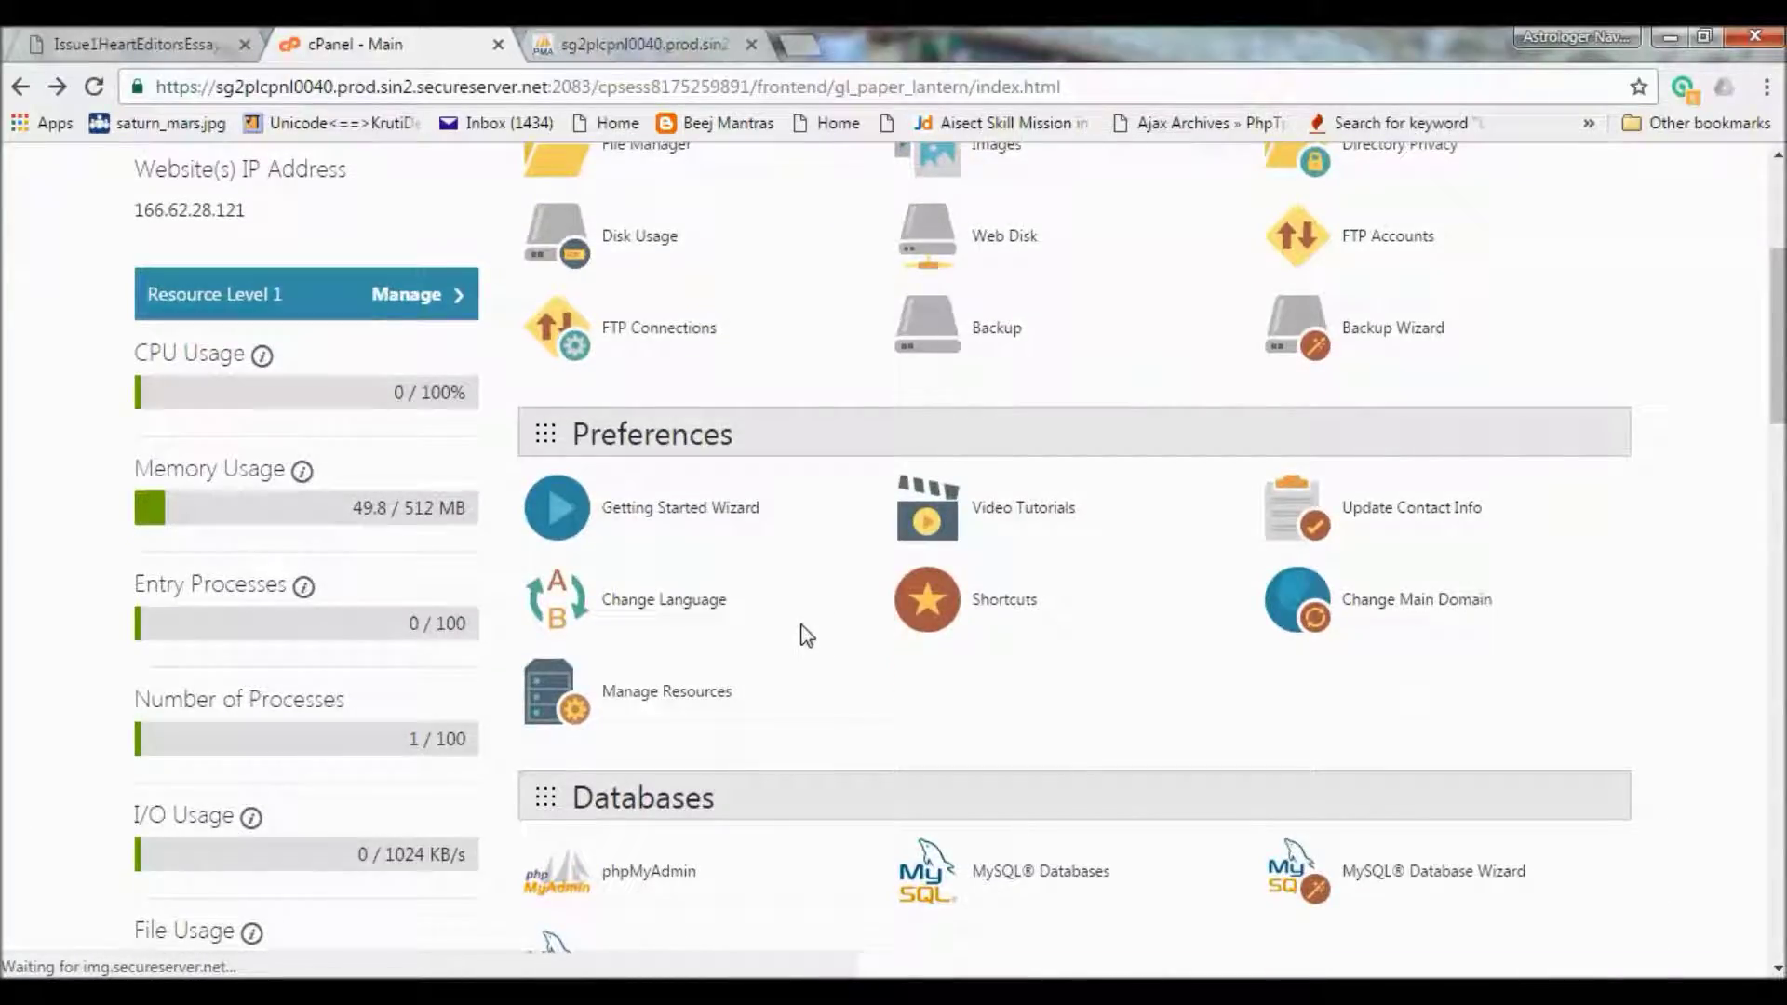
{"action": "scroll", "coordinate": [806, 638], "scroll_direction": "down", "scroll_amount": 2}
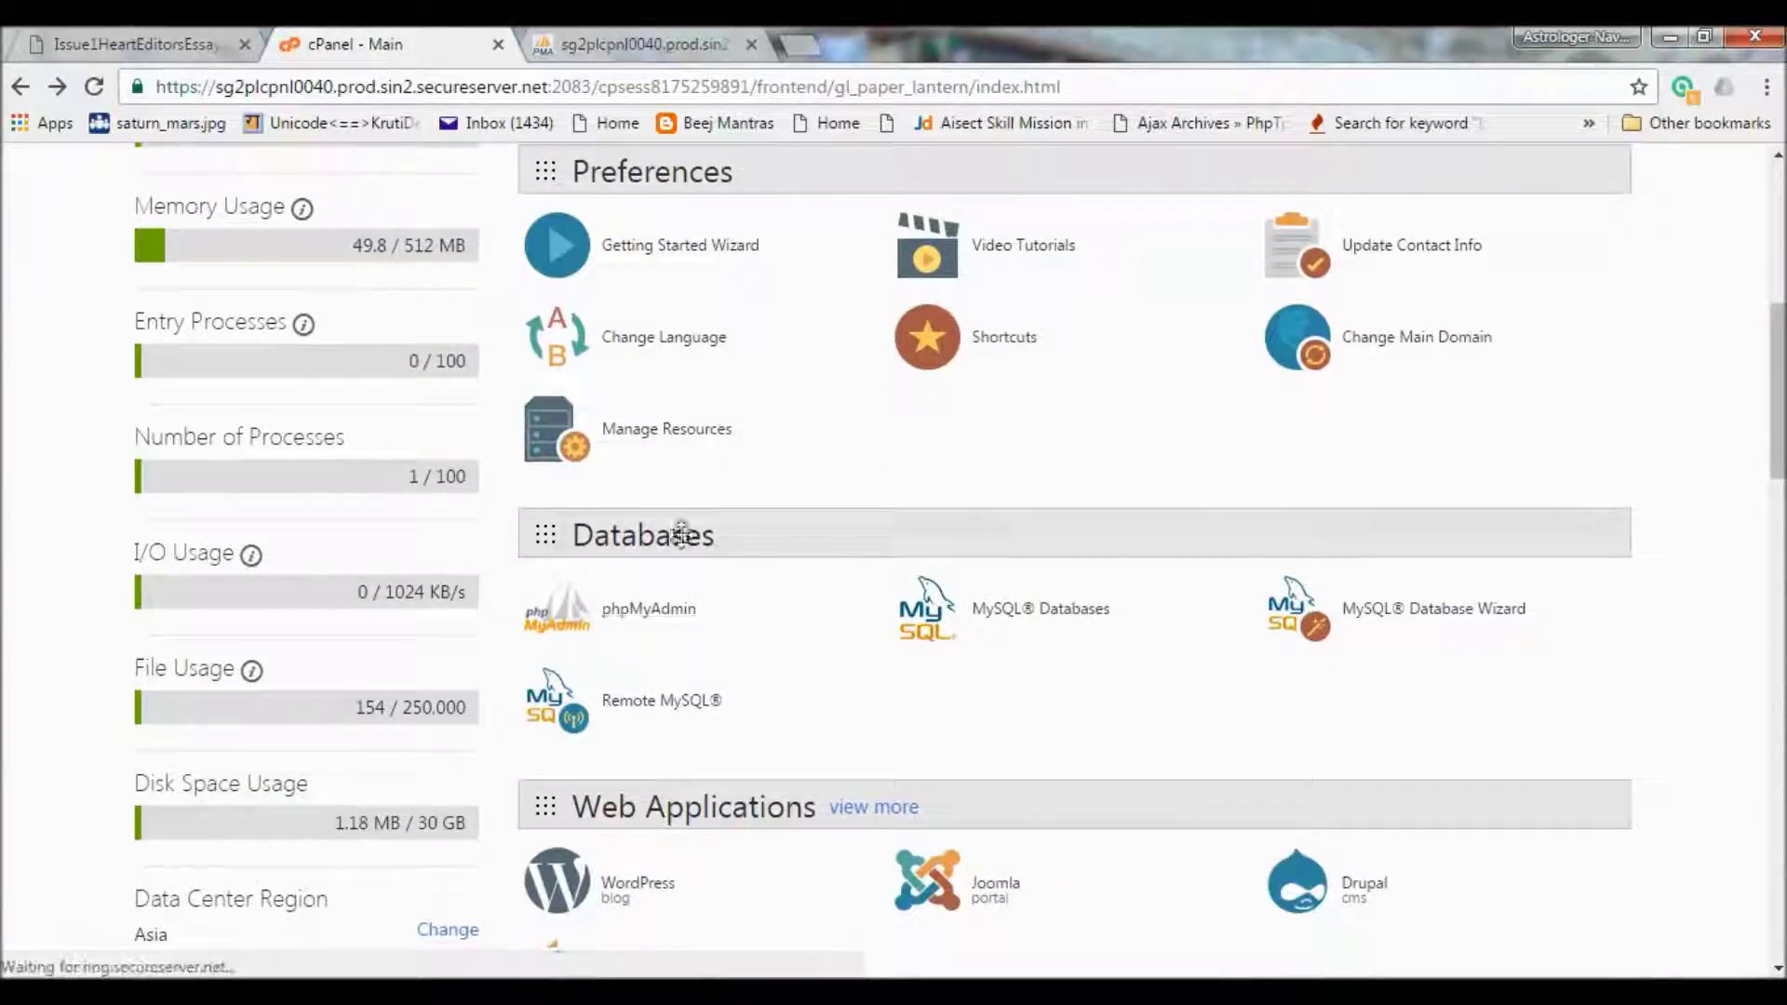
{"action": "scroll", "coordinate": [810, 756], "scroll_direction": "down", "scroll_amount": 2}
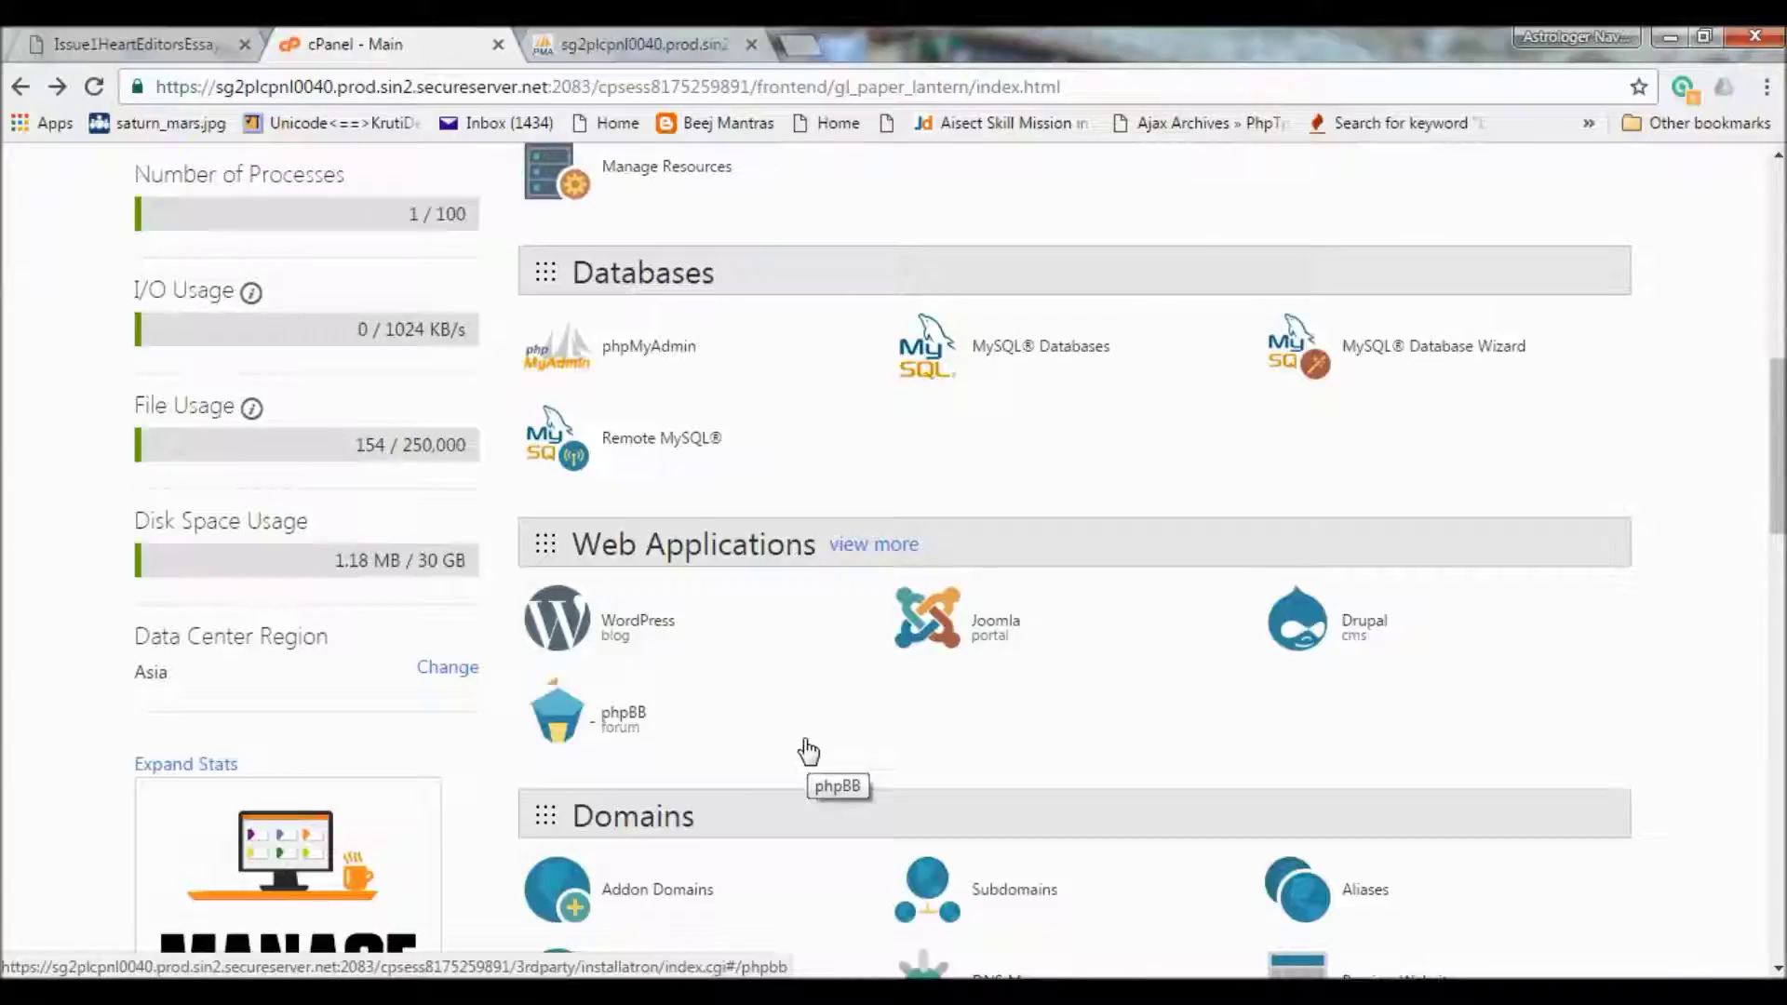
{"action": "scroll", "coordinate": [808, 750], "scroll_direction": "down", "scroll_amount": 1}
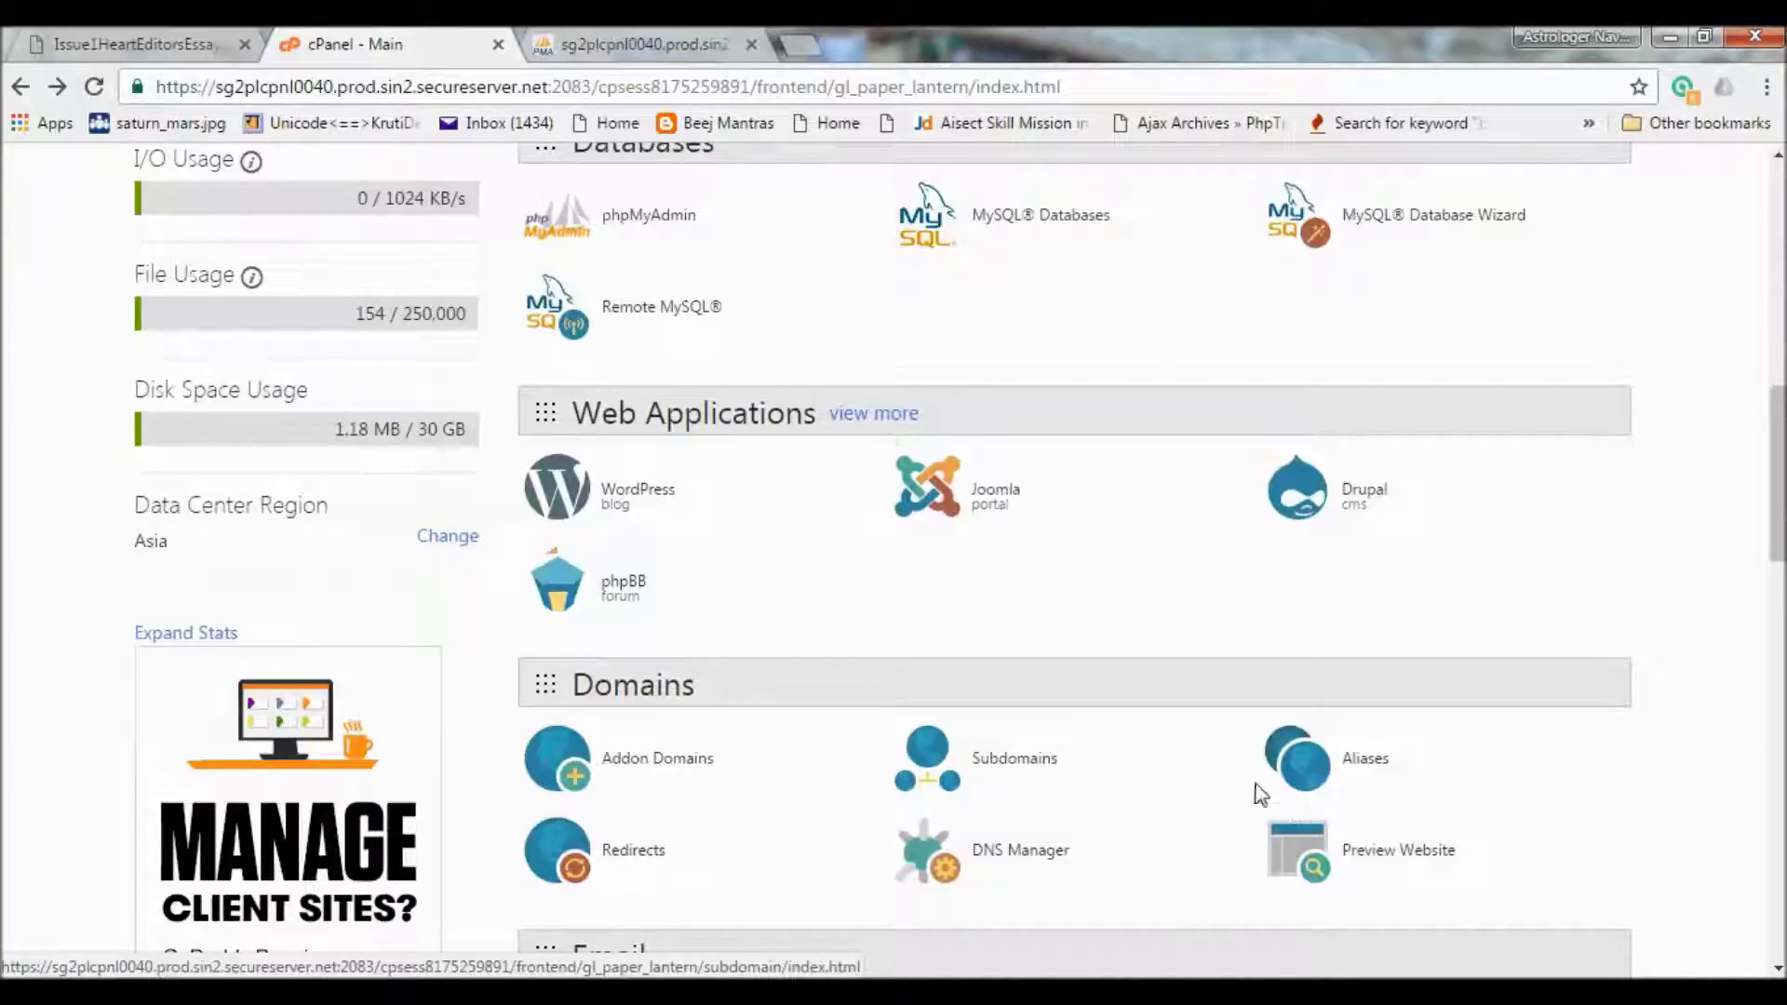
{"action": "scroll", "coordinate": [1161, 765], "scroll_direction": "down", "scroll_amount": 3}
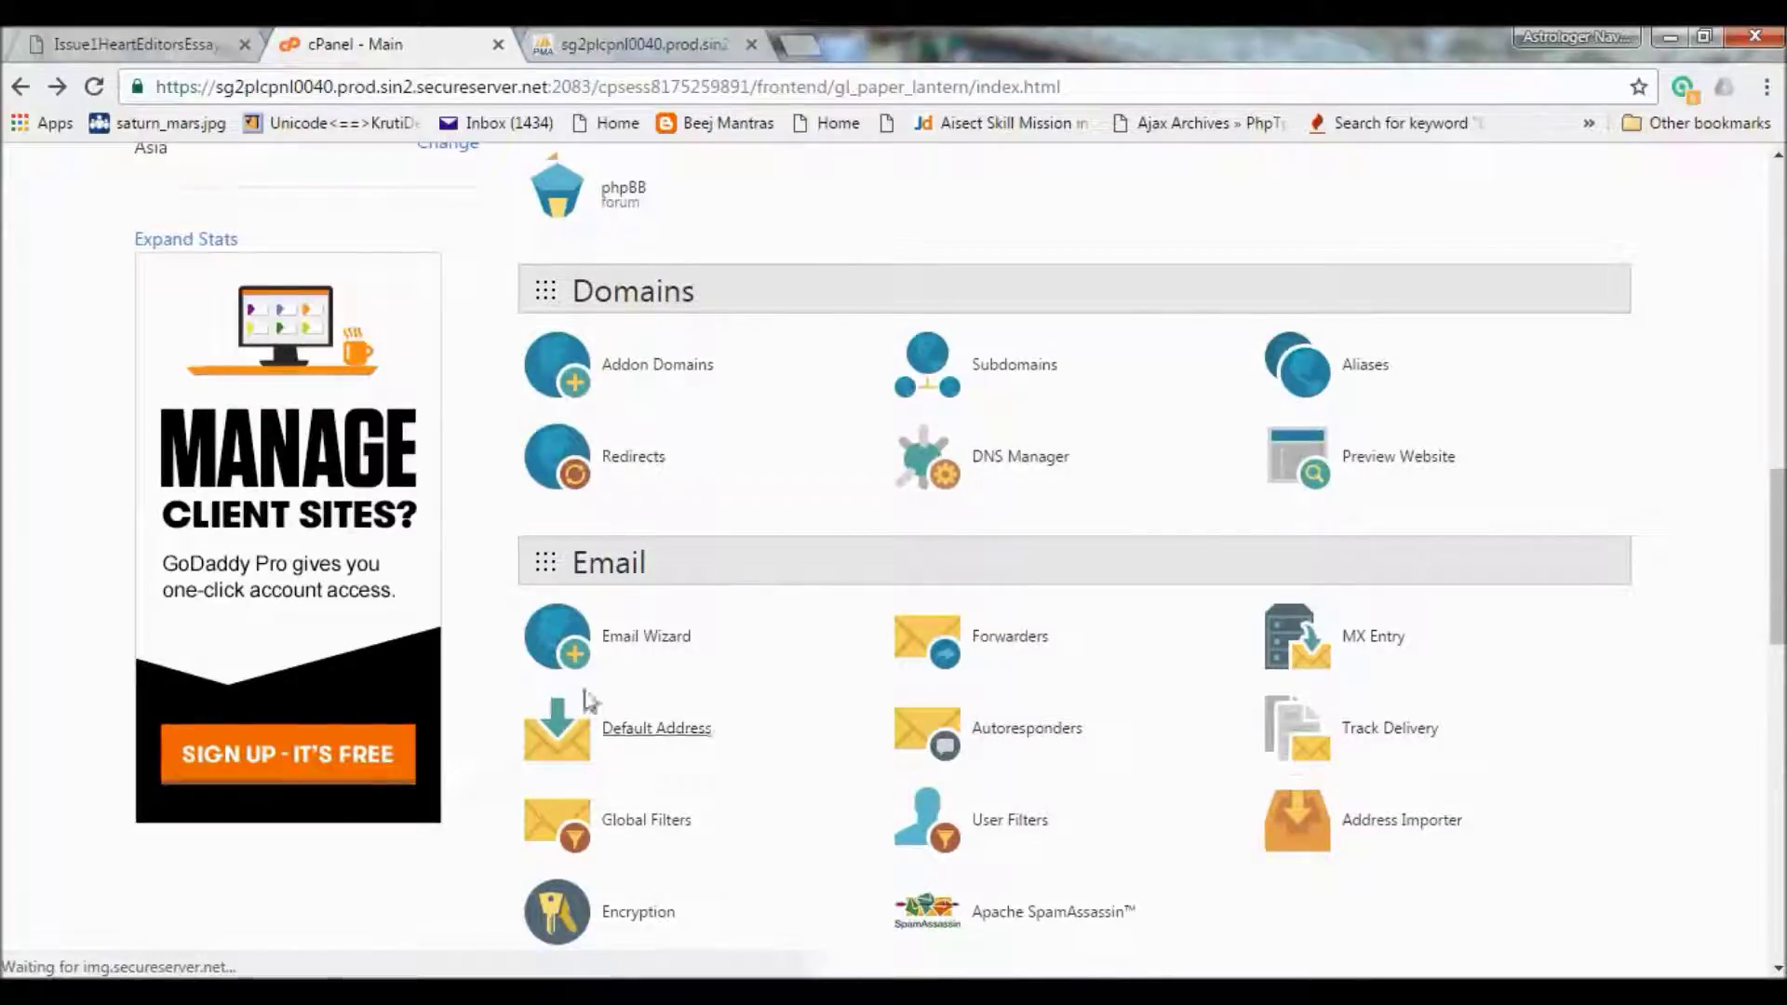
{"action": "scroll", "coordinate": [809, 630], "scroll_direction": "down", "scroll_amount": 3}
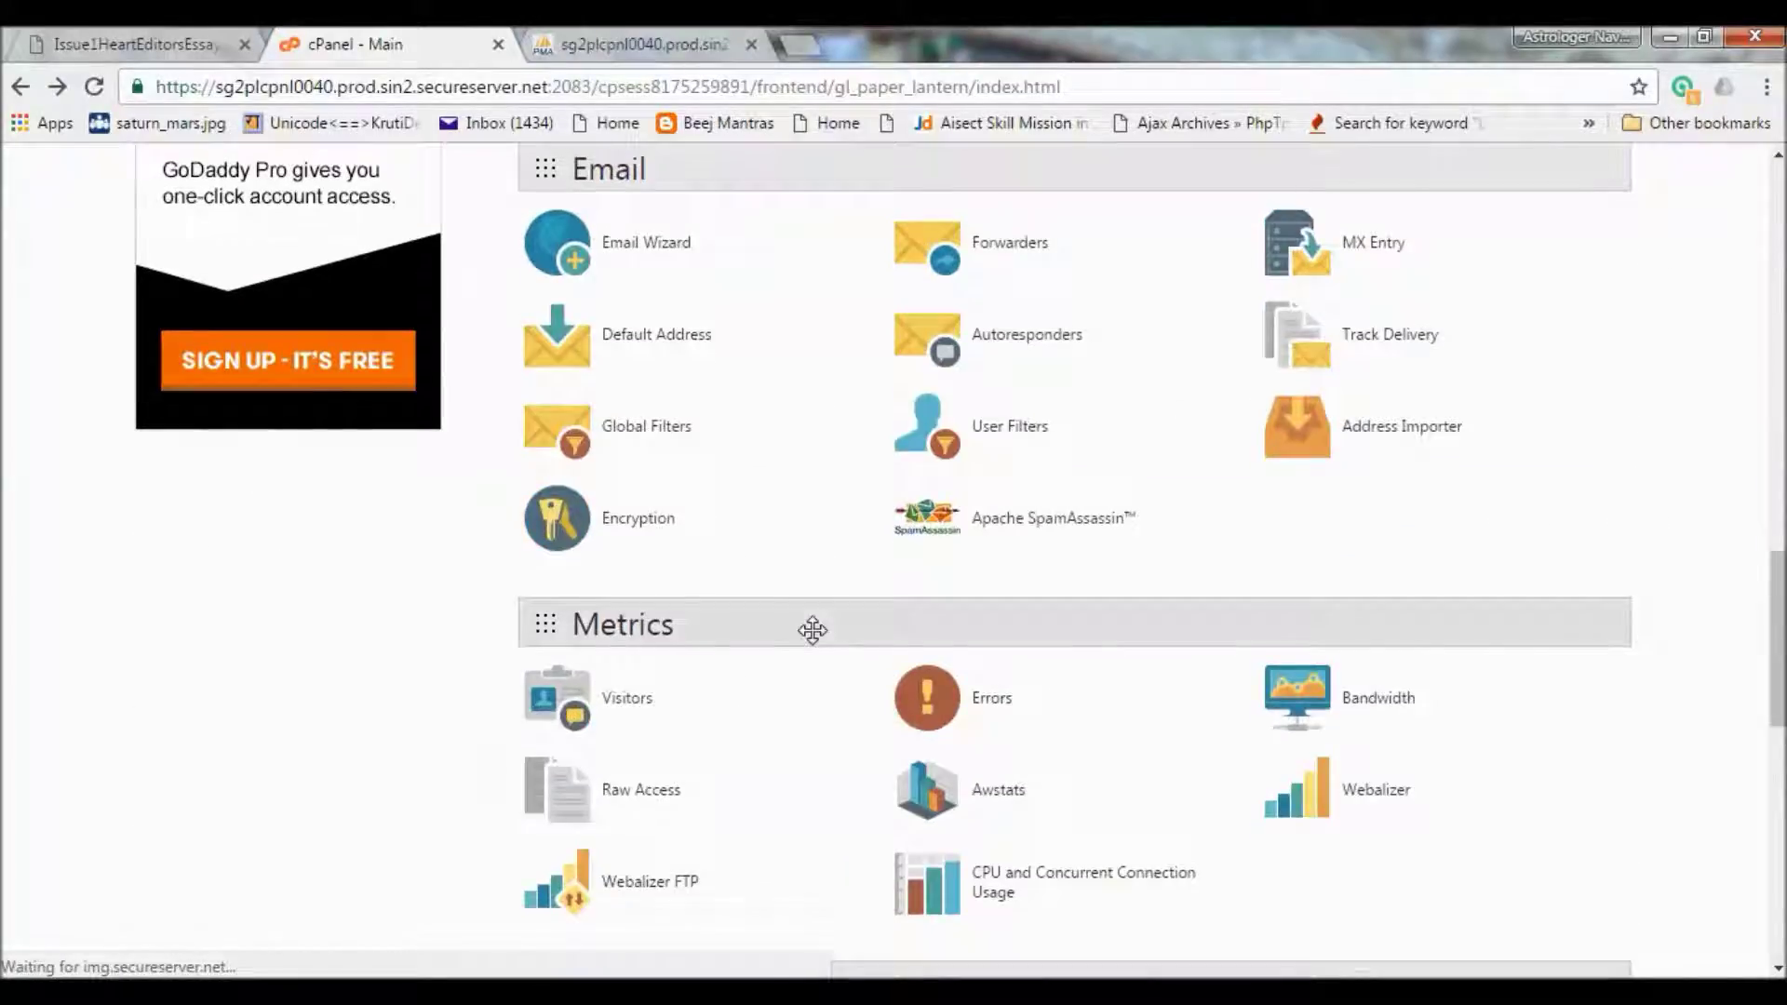
{"action": "scroll", "coordinate": [1089, 730], "scroll_direction": "up", "scroll_amount": 6}
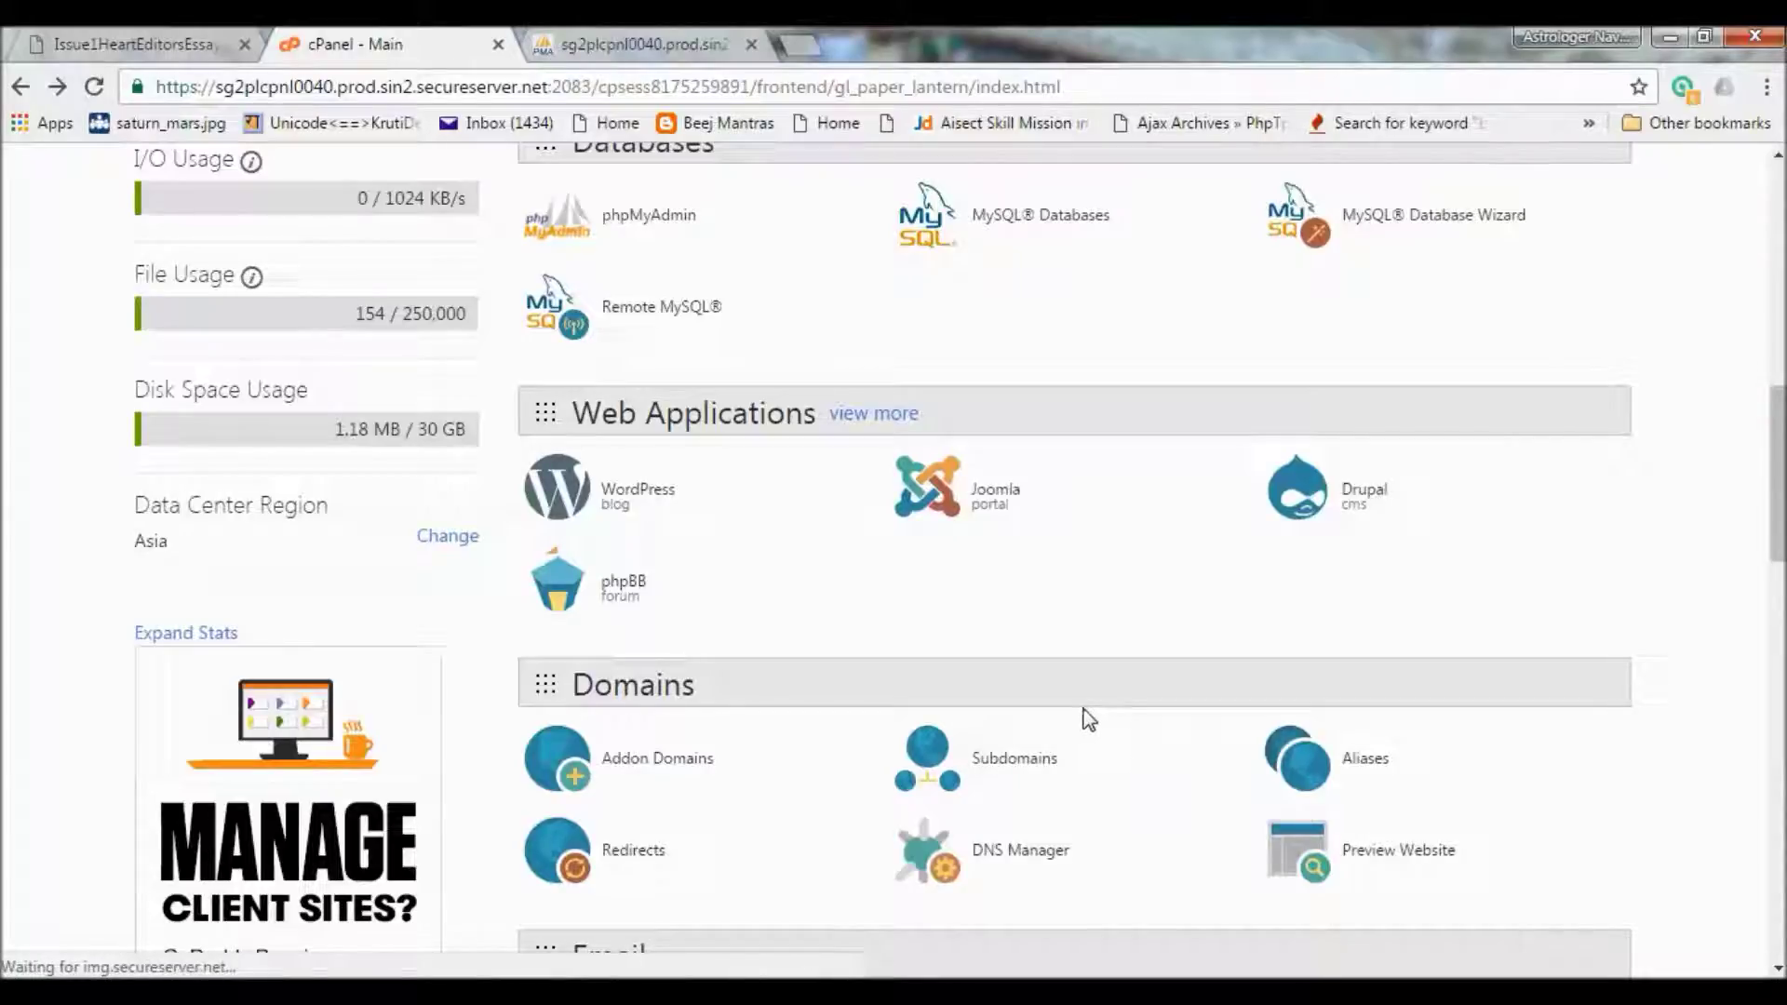
{"action": "scroll", "coordinate": [1087, 718], "scroll_direction": "up", "scroll_amount": 3}
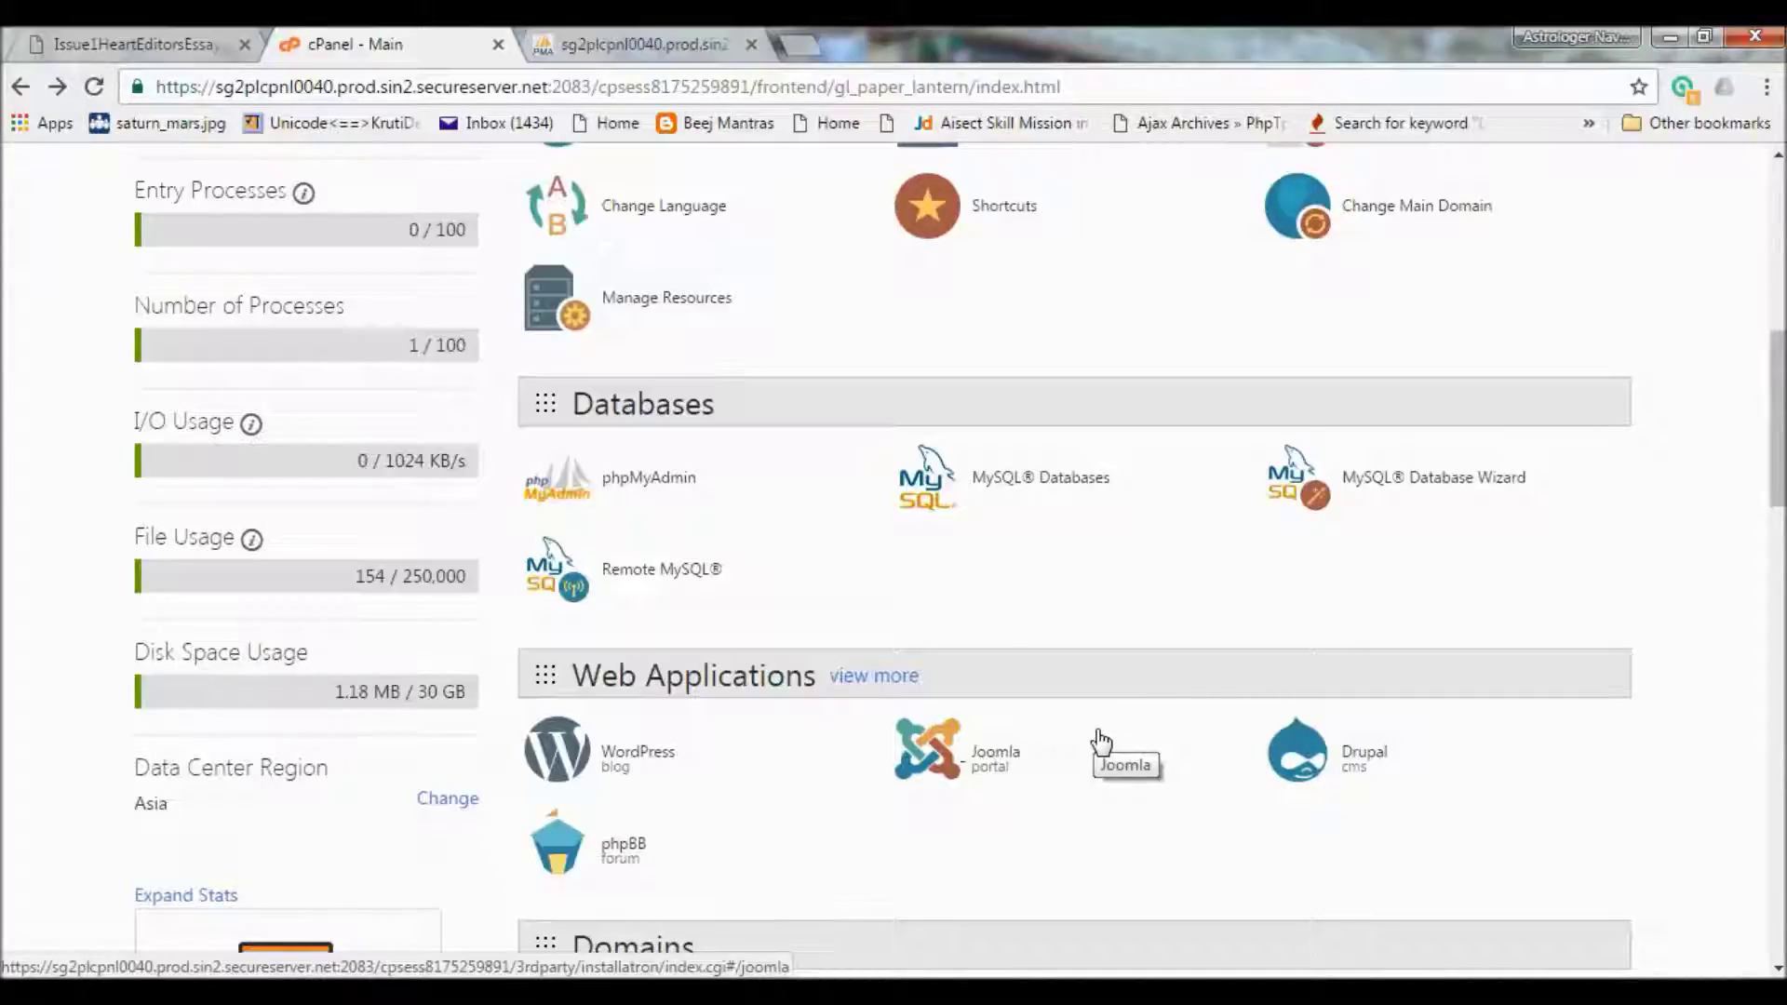
Review the hosting account's usage statistics, including CPU usage, memory usage and disk space usage.
{"action": "scroll", "coordinate": [1099, 742], "scroll_direction": "up", "scroll_amount": 2}
{"action": "scroll", "coordinate": [1085, 734], "scroll_direction": "up", "scroll_amount": 1}
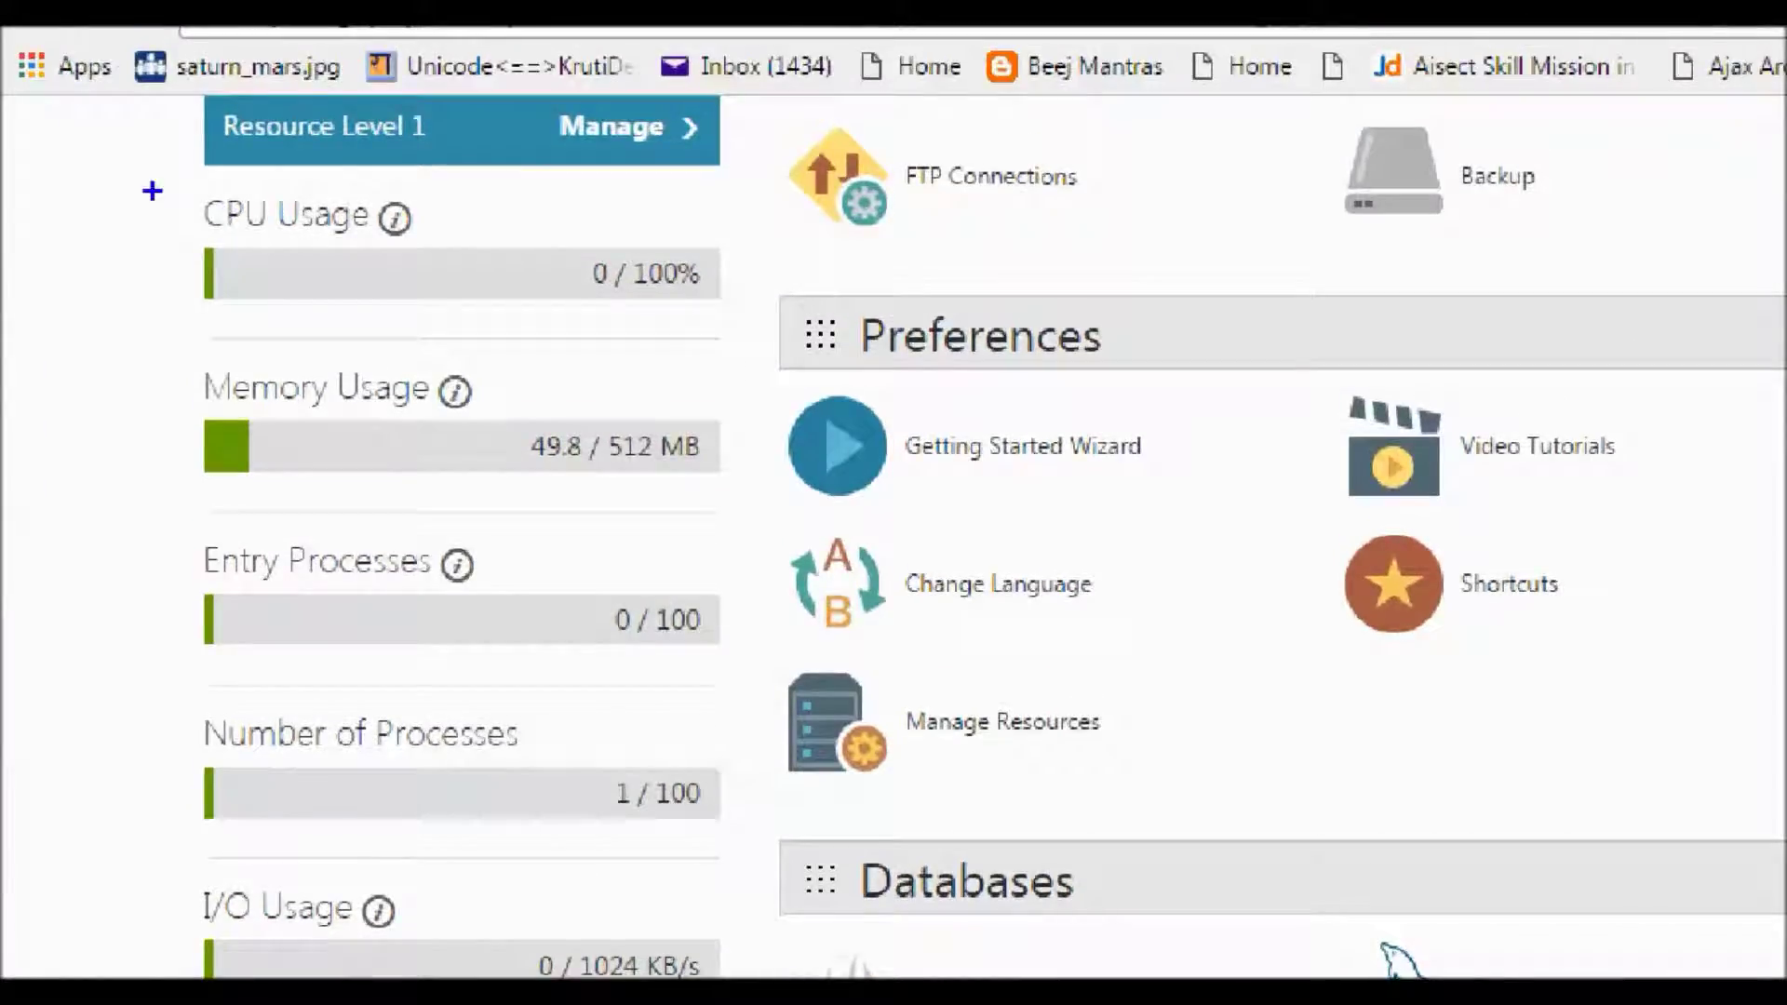
{"action": "left_click_drag", "start_coordinate": [143, 247], "coordinate": [400, 249]}
{"action": "left_click_drag", "start_coordinate": [171, 426], "coordinate": [490, 422]}
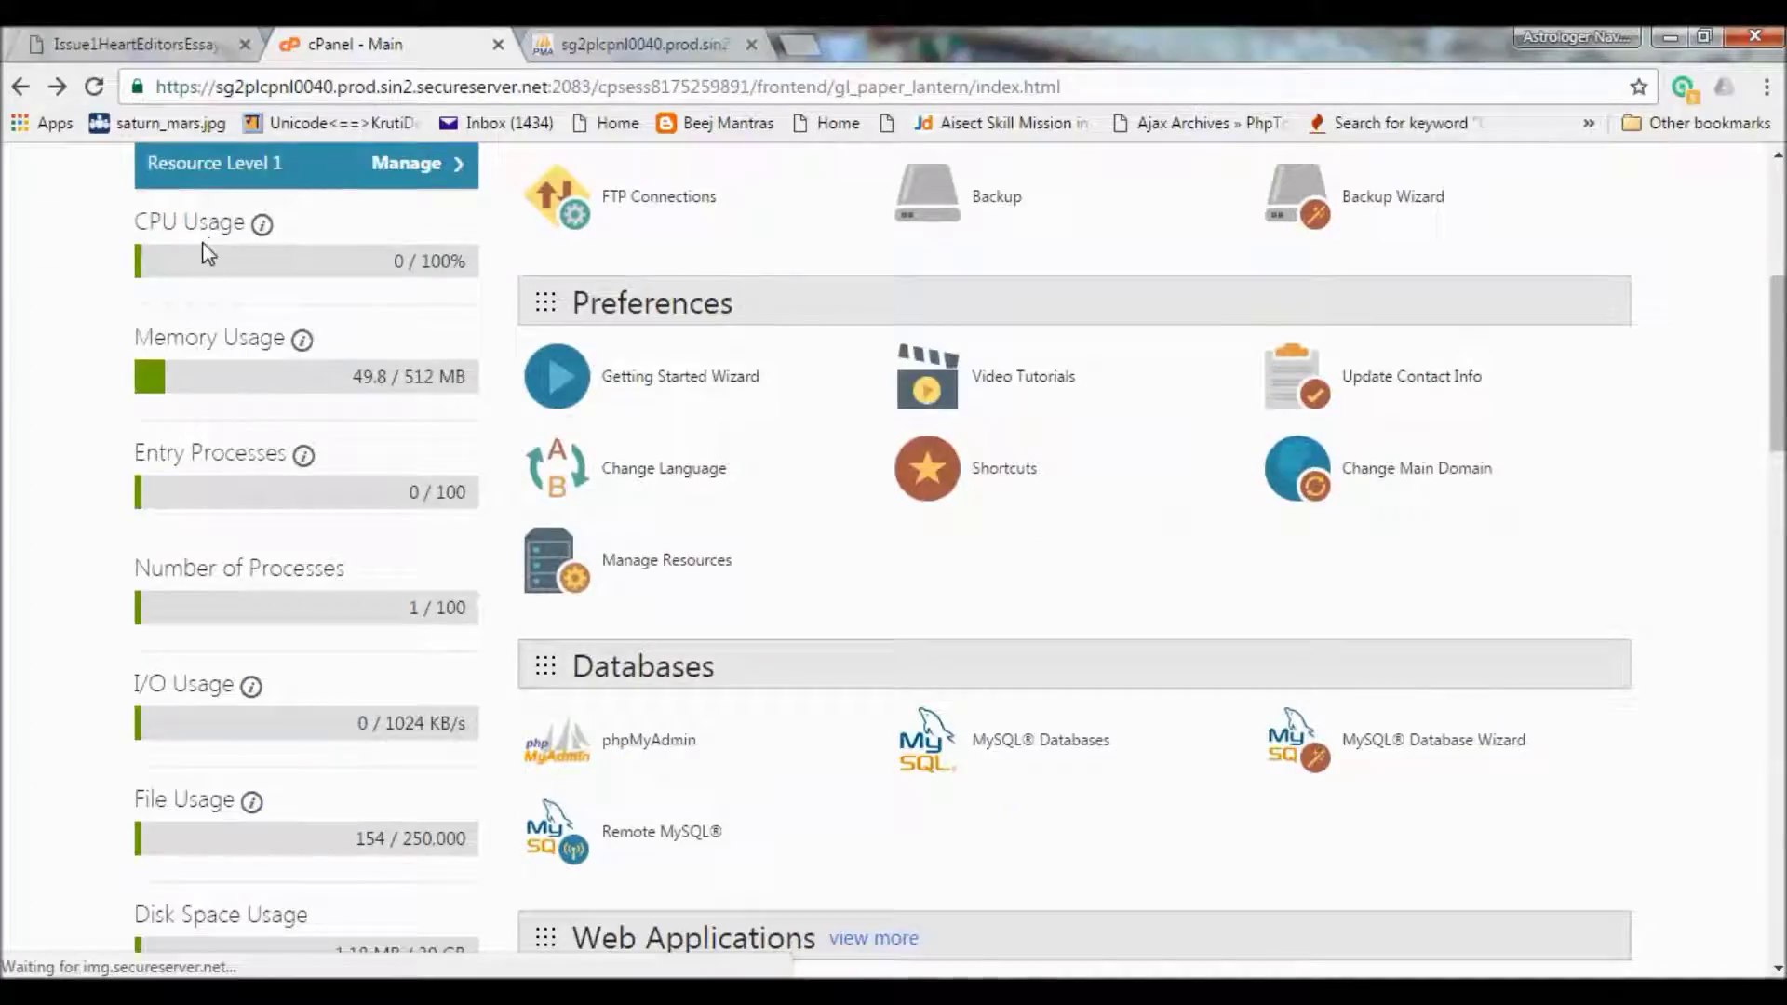
{"action": "scroll", "coordinate": [232, 280], "scroll_direction": "down", "scroll_amount": 2}
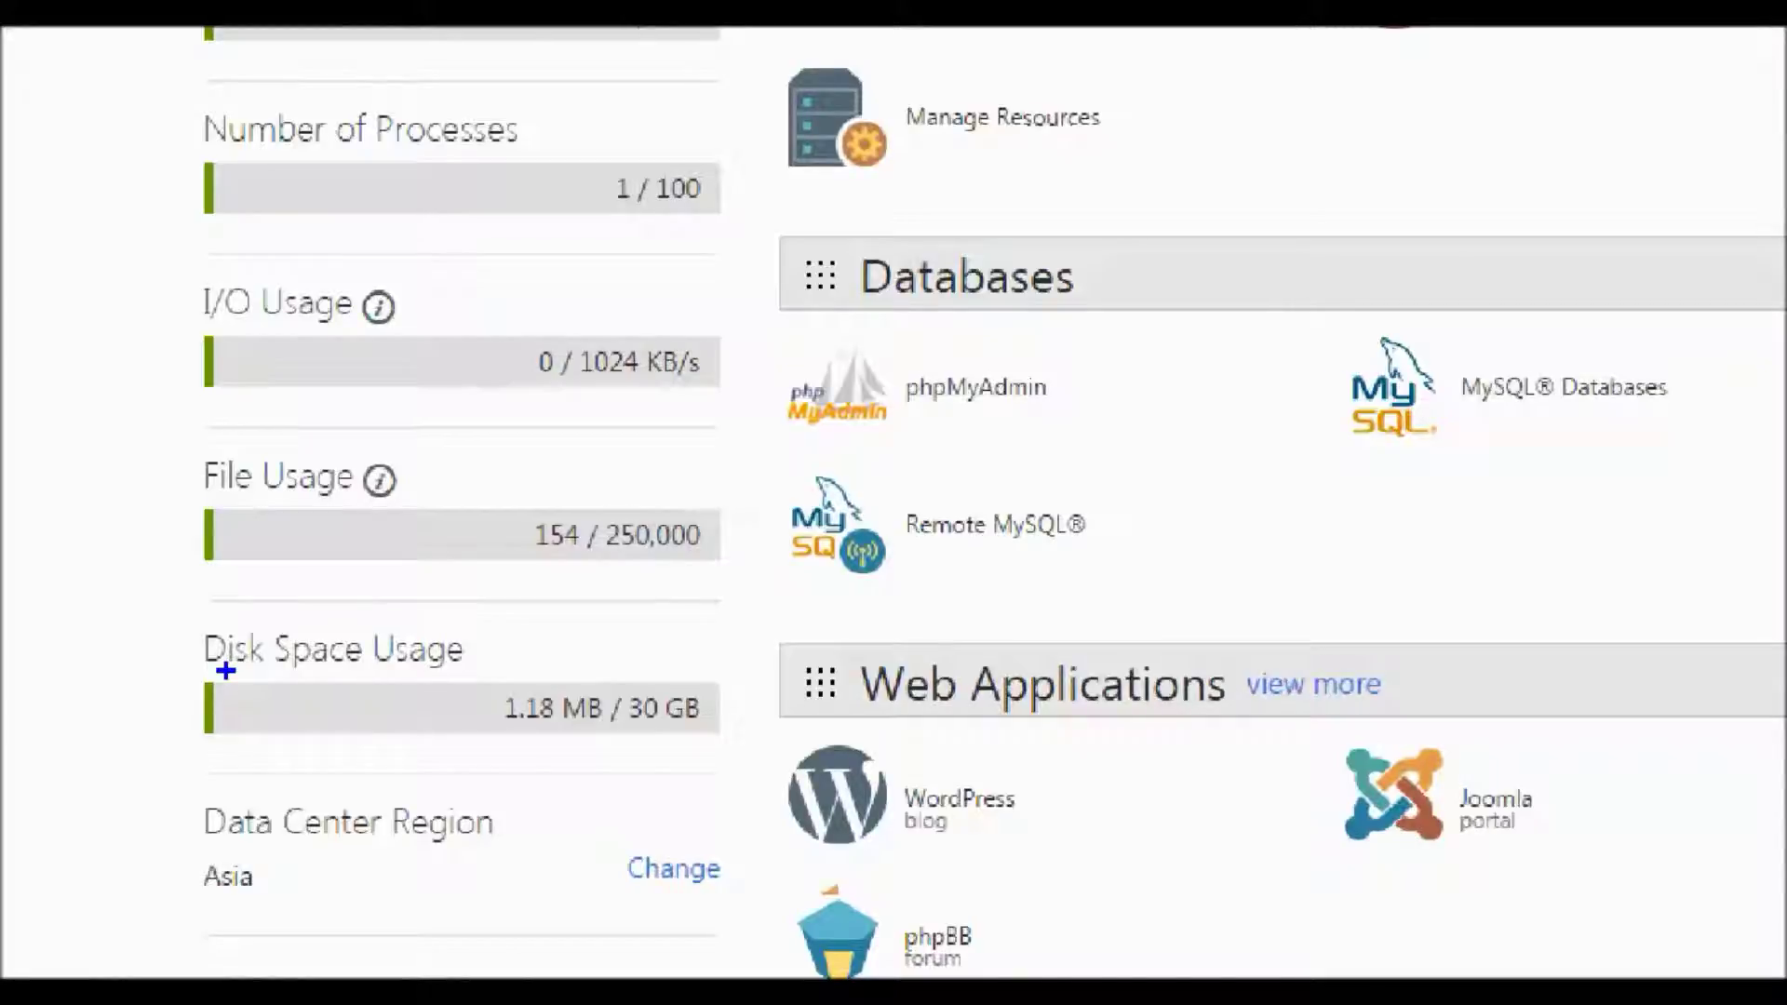
{"action": "mouse_move", "coordinate": [207, 674]}
{"action": "left_mouse_down"}
{"action": "mouse_move", "coordinate": [339, 684]}
{"action": "mouse_move", "coordinate": [499, 656]}
{"action": "mouse_move", "coordinate": [420, 601]}
{"action": "mouse_move", "coordinate": [164, 622]}
{"action": "mouse_move", "coordinate": [201, 678]}
{"action": "mouse_move", "coordinate": [238, 685]}
{"action": "left_mouse_up"}
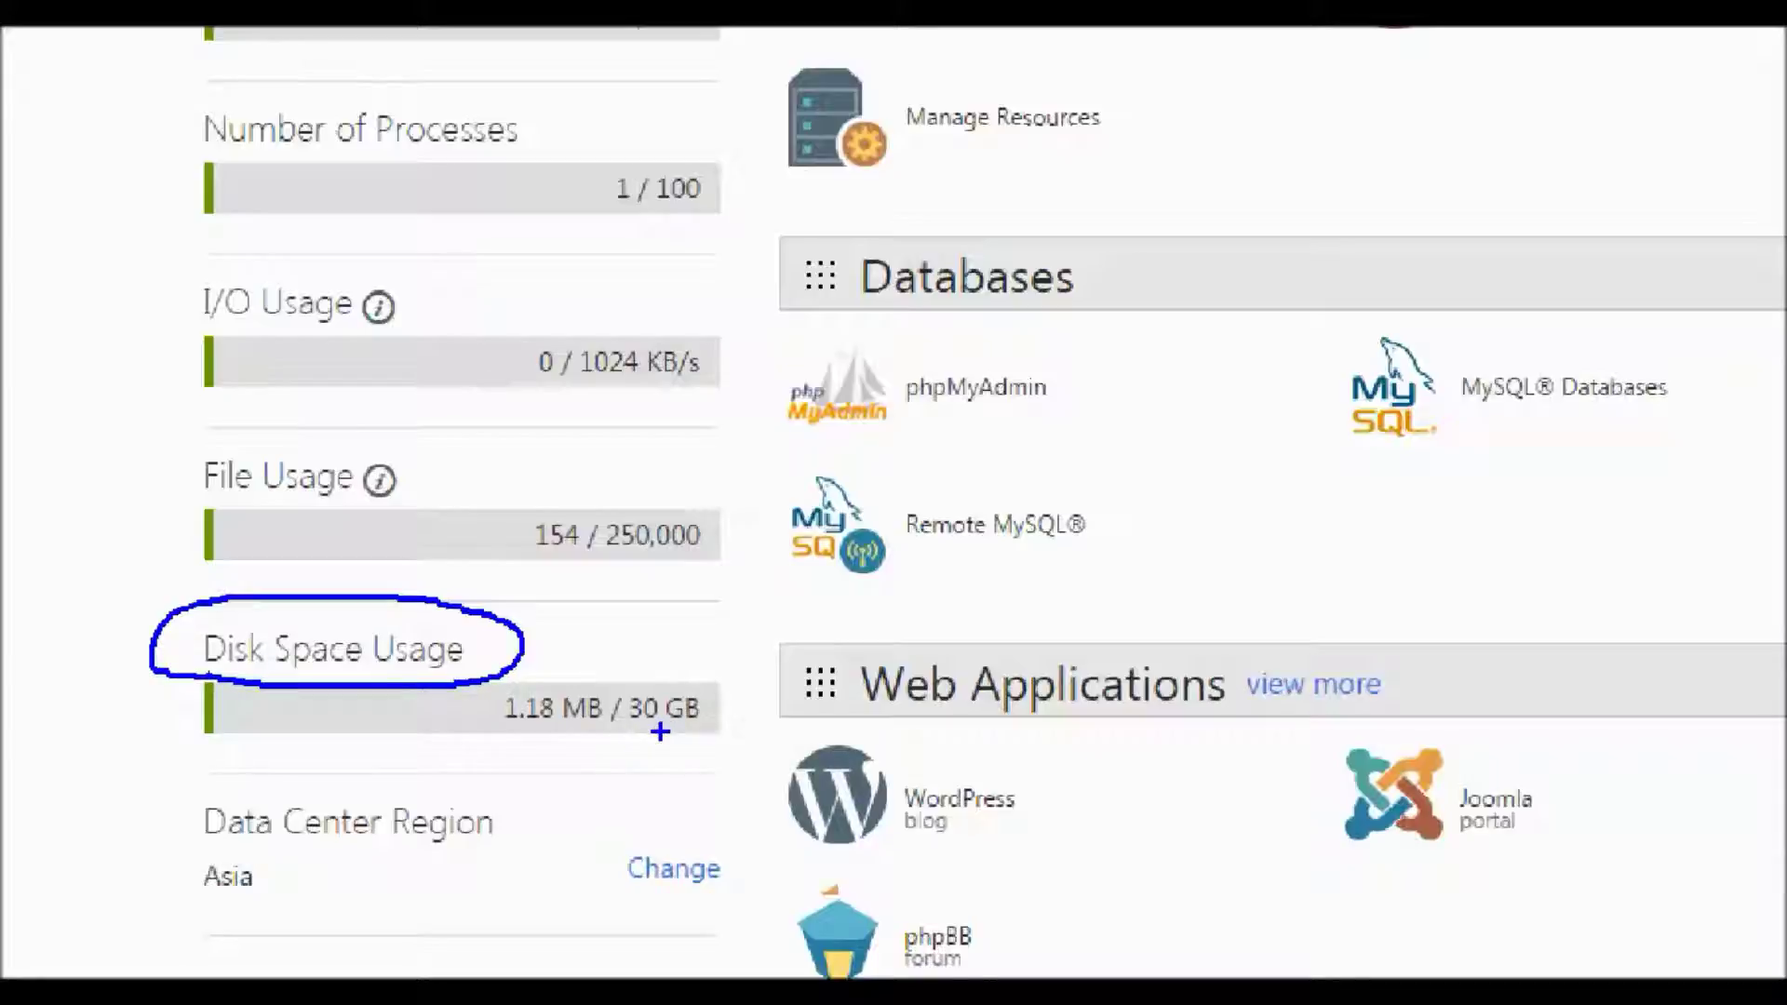
{"action": "left_click_drag", "start_coordinate": [650, 734], "coordinate": [729, 735]}
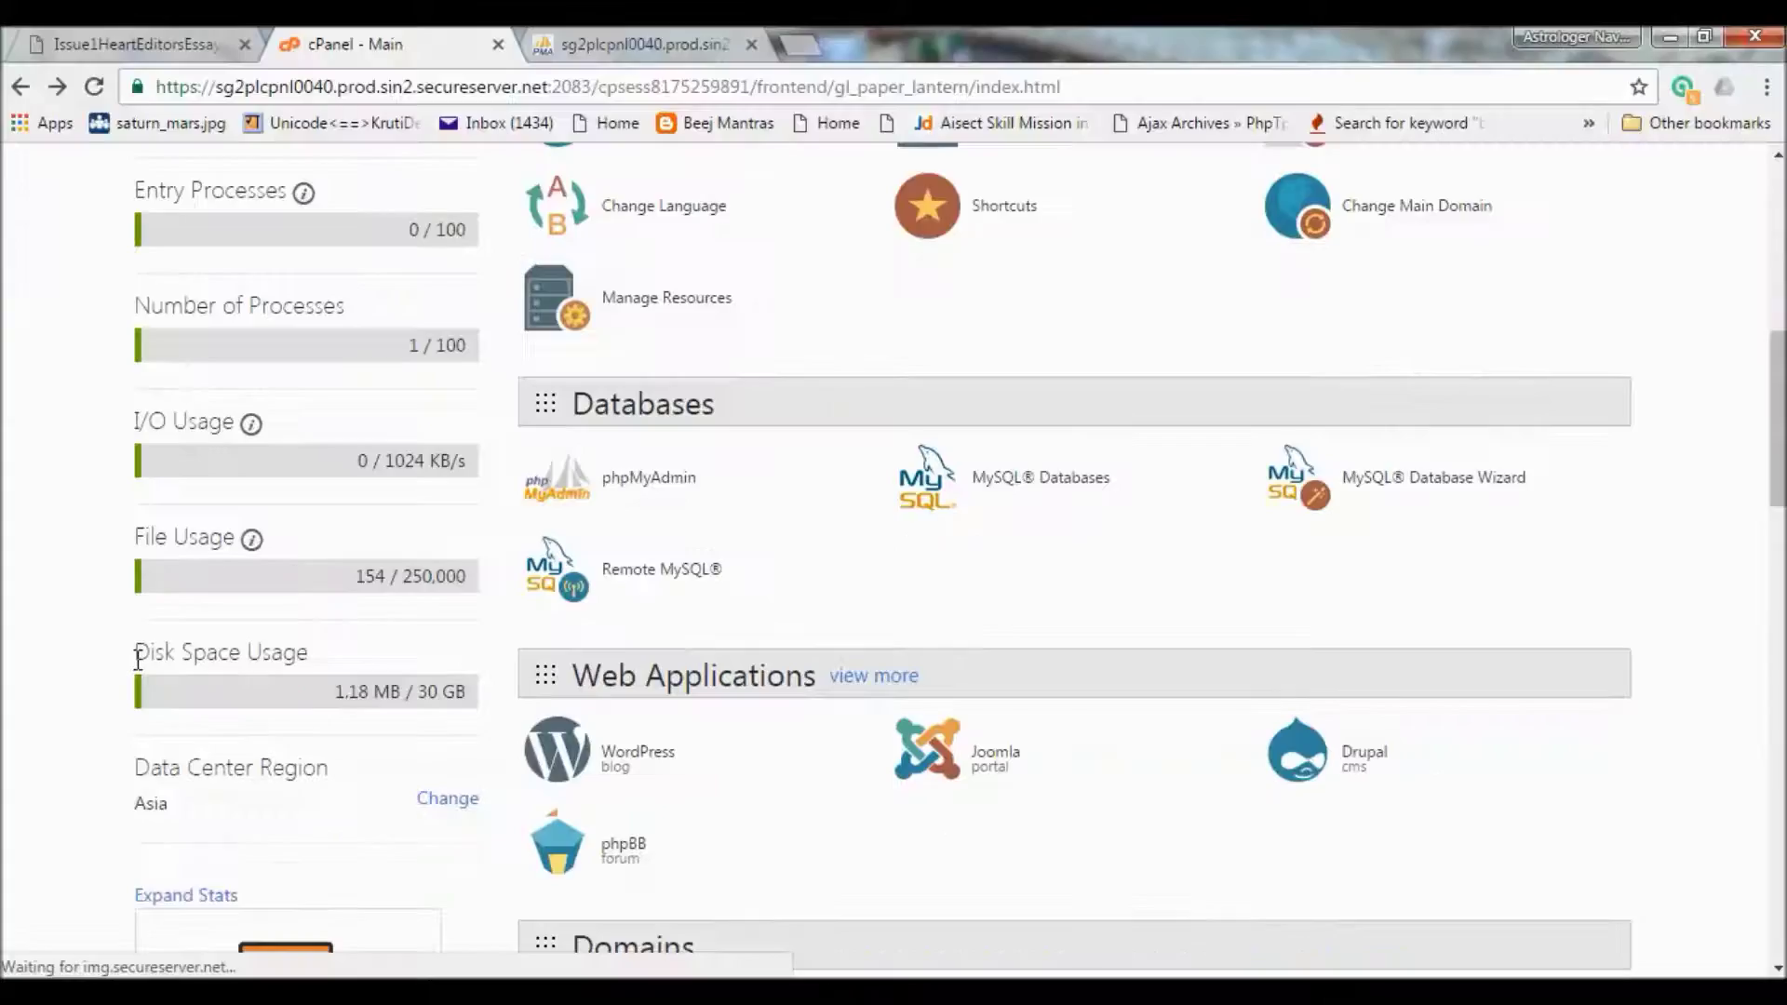
{"action": "scroll", "coordinate": [320, 708], "scroll_direction": "up", "scroll_amount": 6}
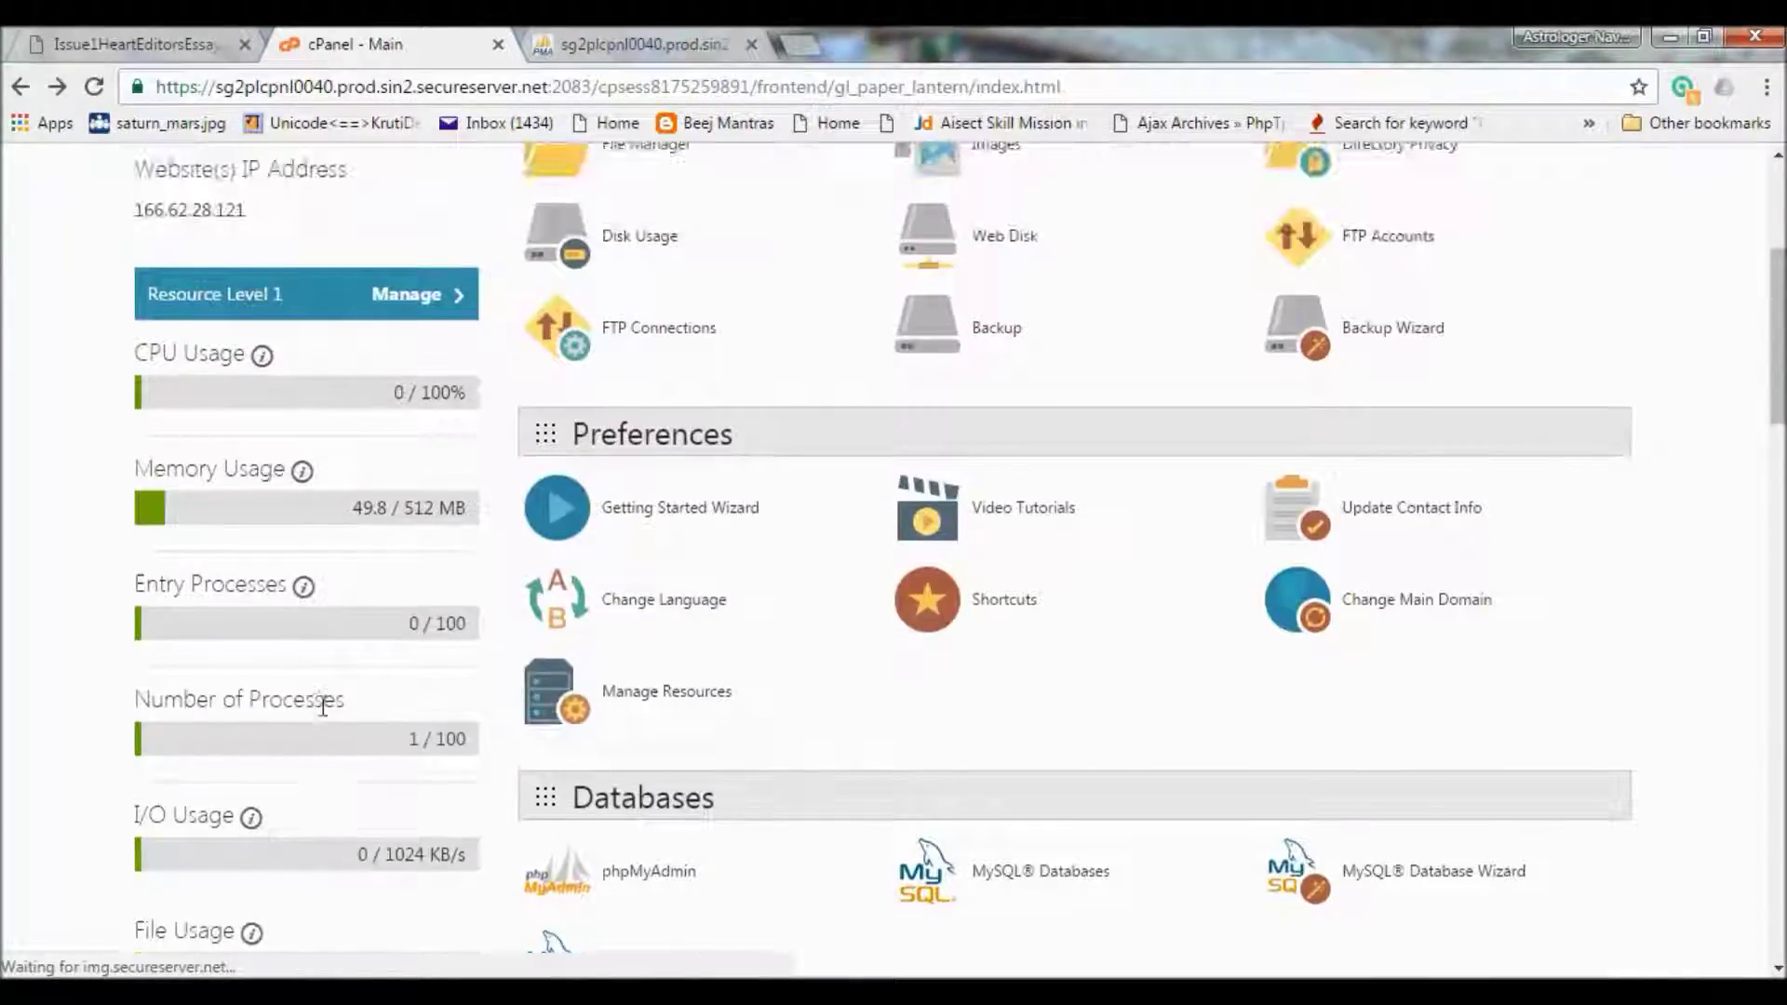
{"action": "scroll", "coordinate": [322, 707], "scroll_direction": "up", "scroll_amount": 1}
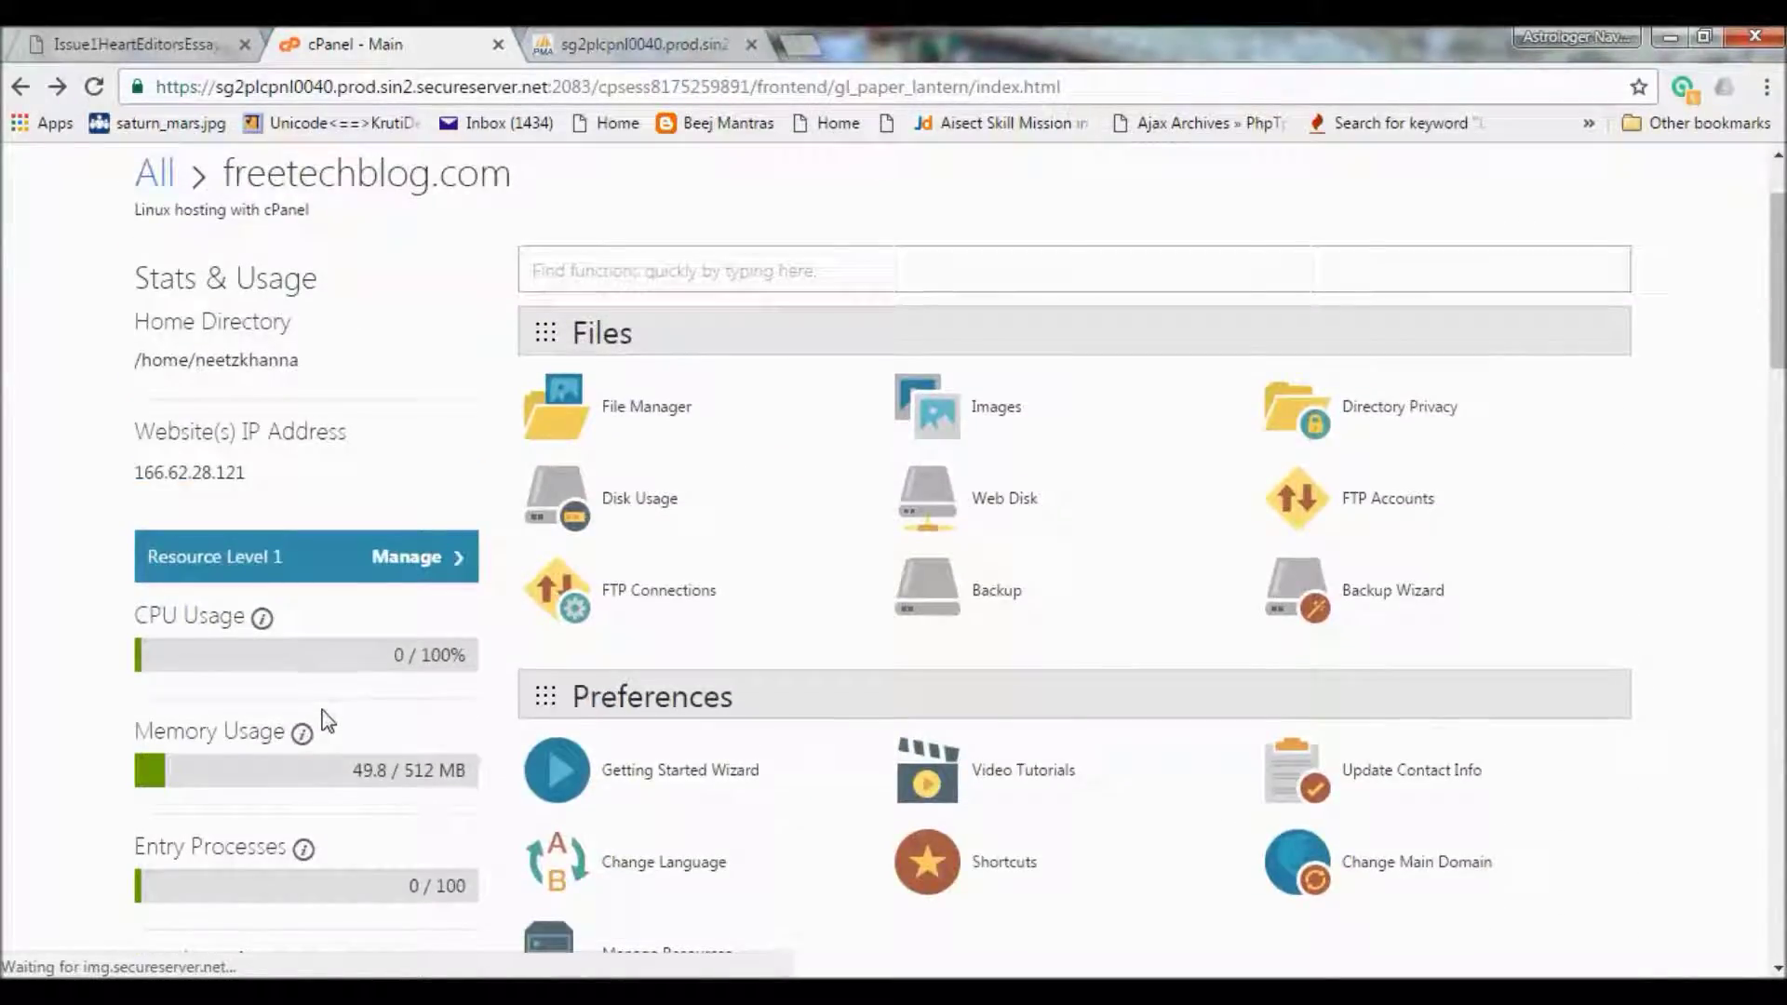
Open the WordPress blog application from the Web Applications section.
{"action": "scroll", "coordinate": [326, 721], "scroll_direction": "down", "scroll_amount": 8}
{"action": "left_click", "coordinate": [577, 617]}
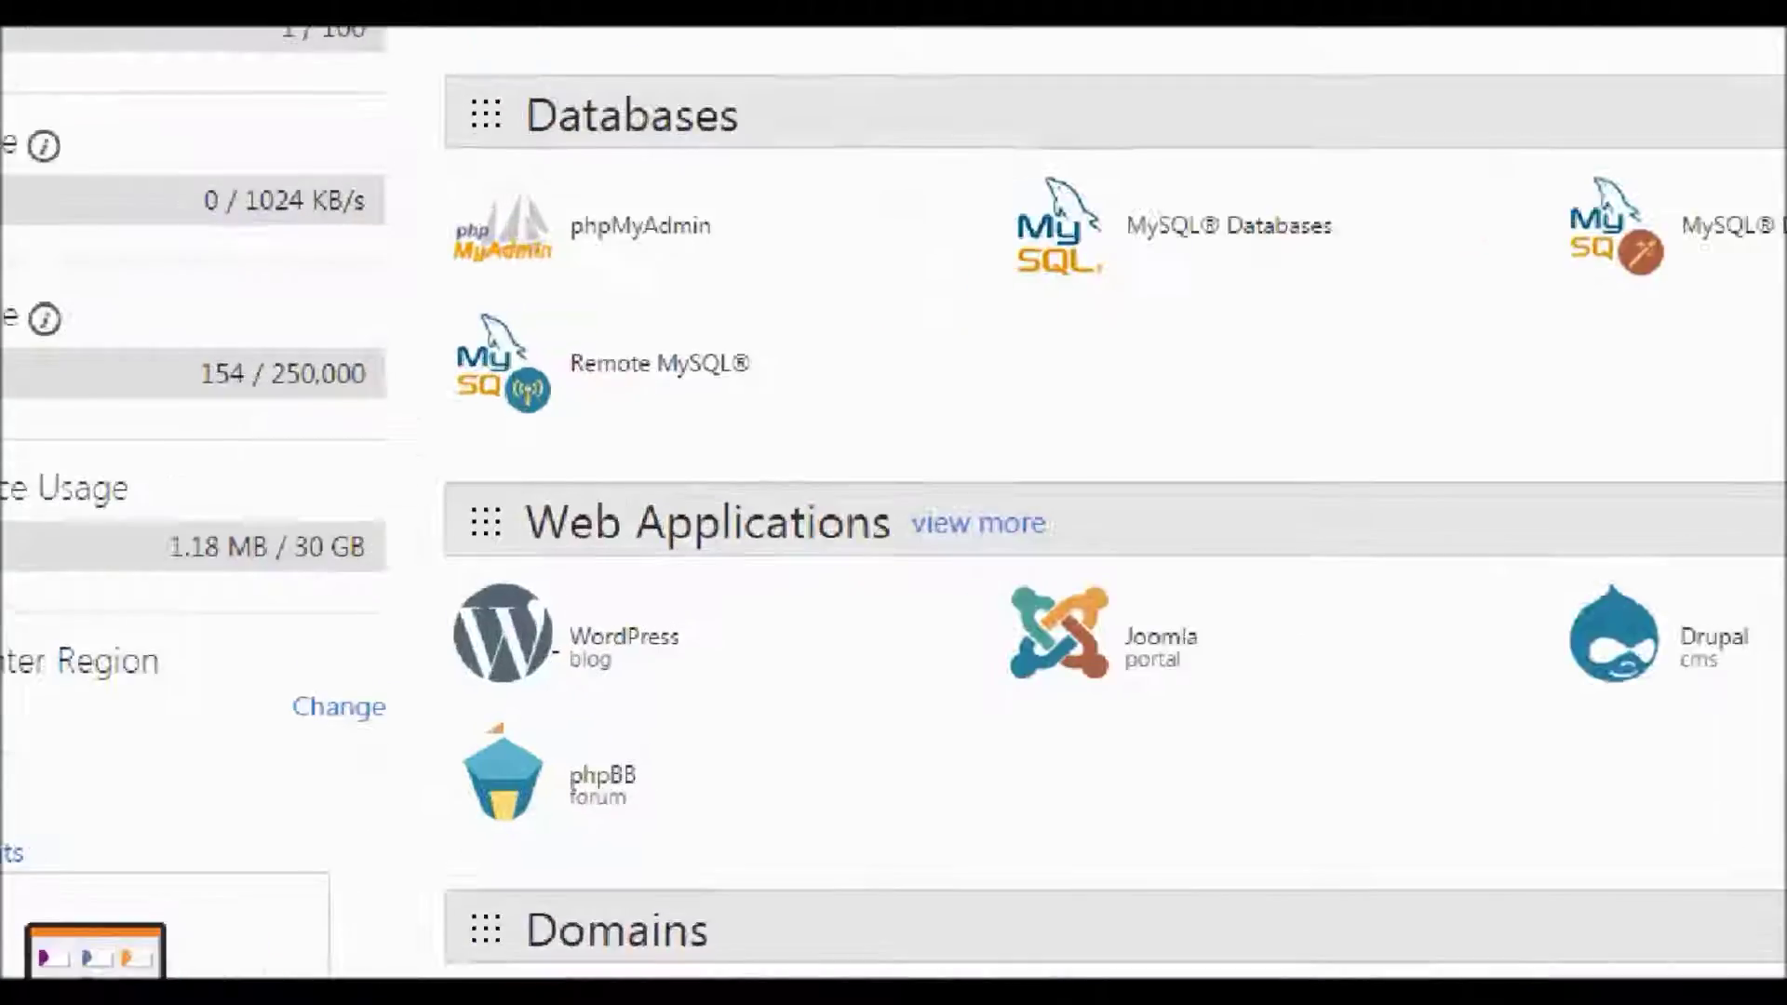
{"action": "mouse_move", "coordinate": [645, 579]}
{"action": "left_mouse_down"}
{"action": "mouse_move", "coordinate": [474, 558]}
{"action": "mouse_move", "coordinate": [424, 651]}
{"action": "mouse_move", "coordinate": [668, 689]}
{"action": "mouse_move", "coordinate": [650, 563]}
{"action": "mouse_move", "coordinate": [614, 560]}
{"action": "left_mouse_up"}
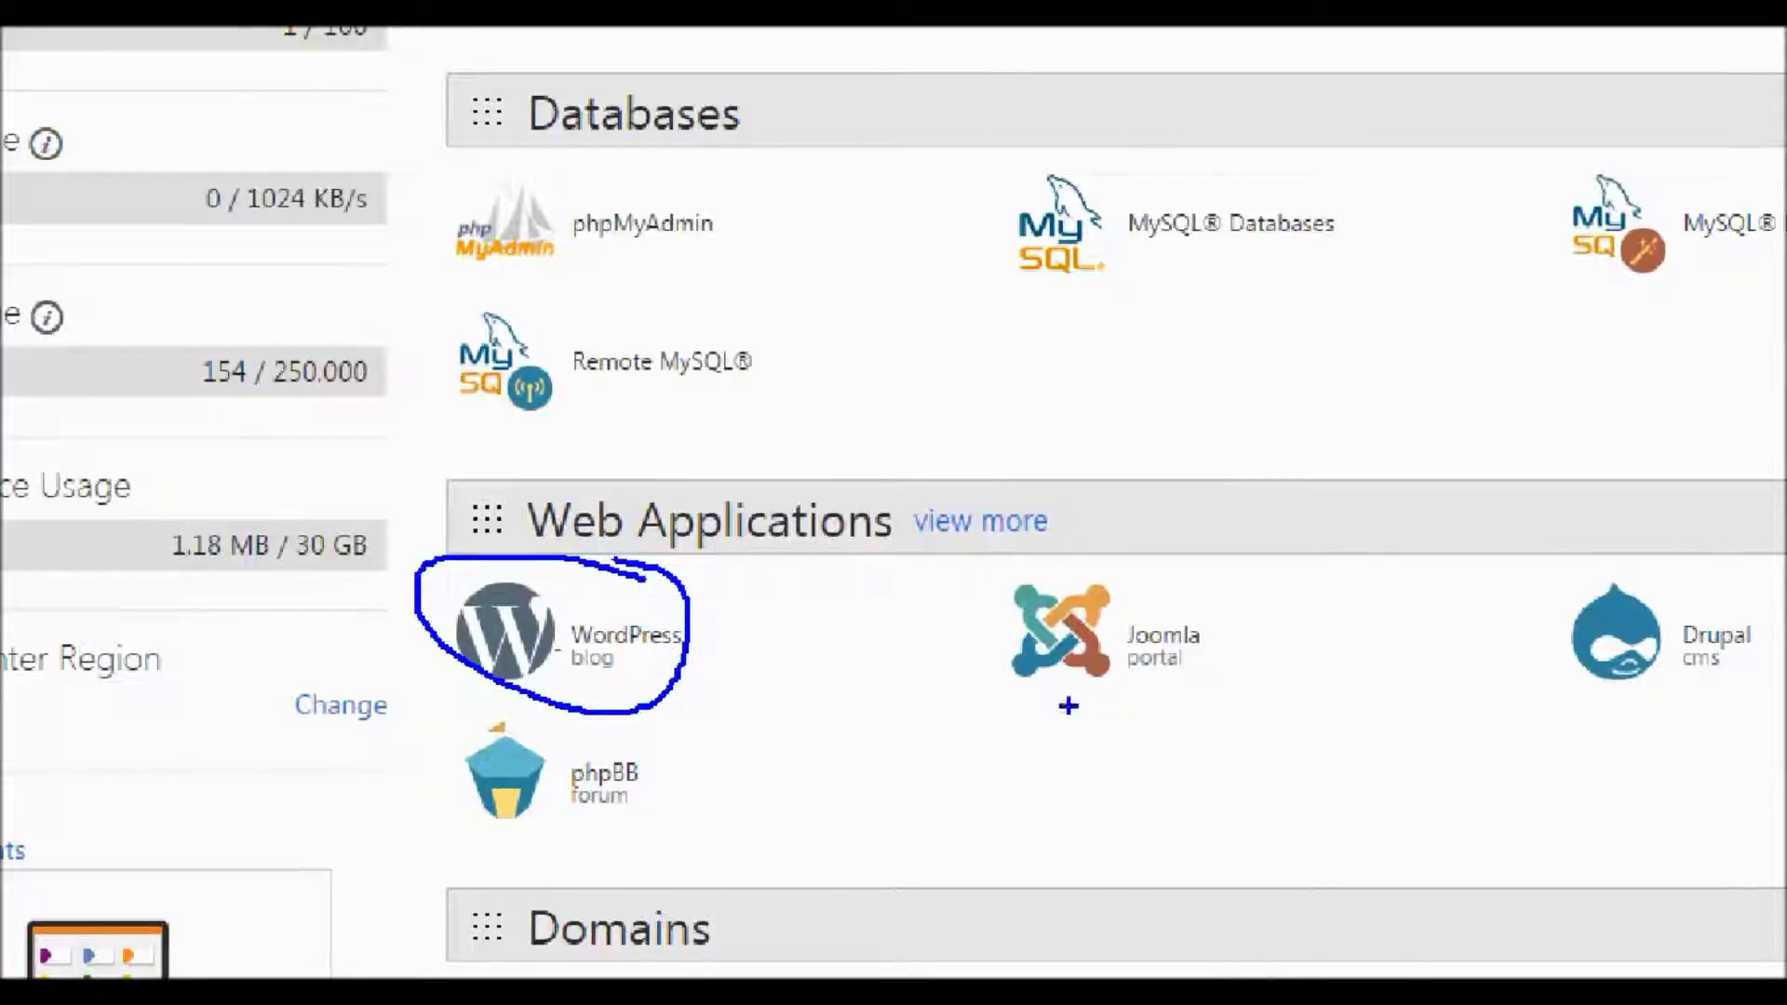
{"action": "left_click_drag", "start_coordinate": [1055, 707], "coordinate": [1245, 686]}
{"action": "left_click_drag", "start_coordinate": [1624, 696], "coordinate": [1777, 699]}
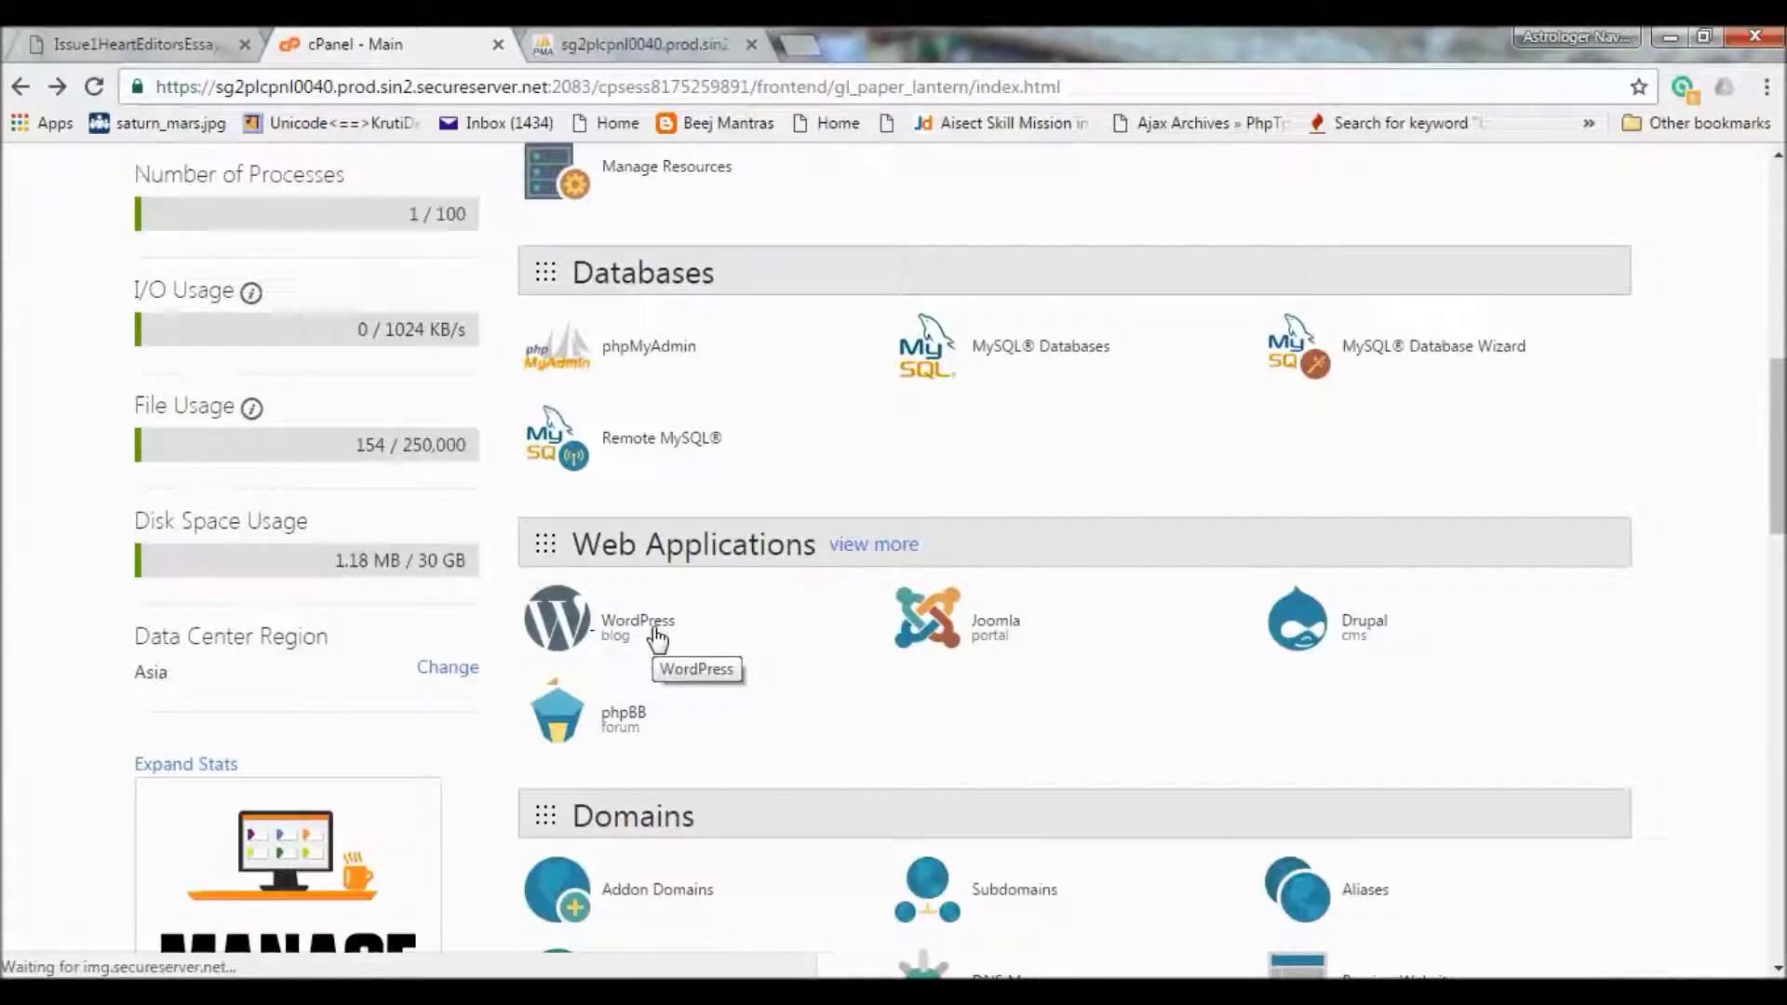
{"action": "left_click", "coordinate": [657, 636]}
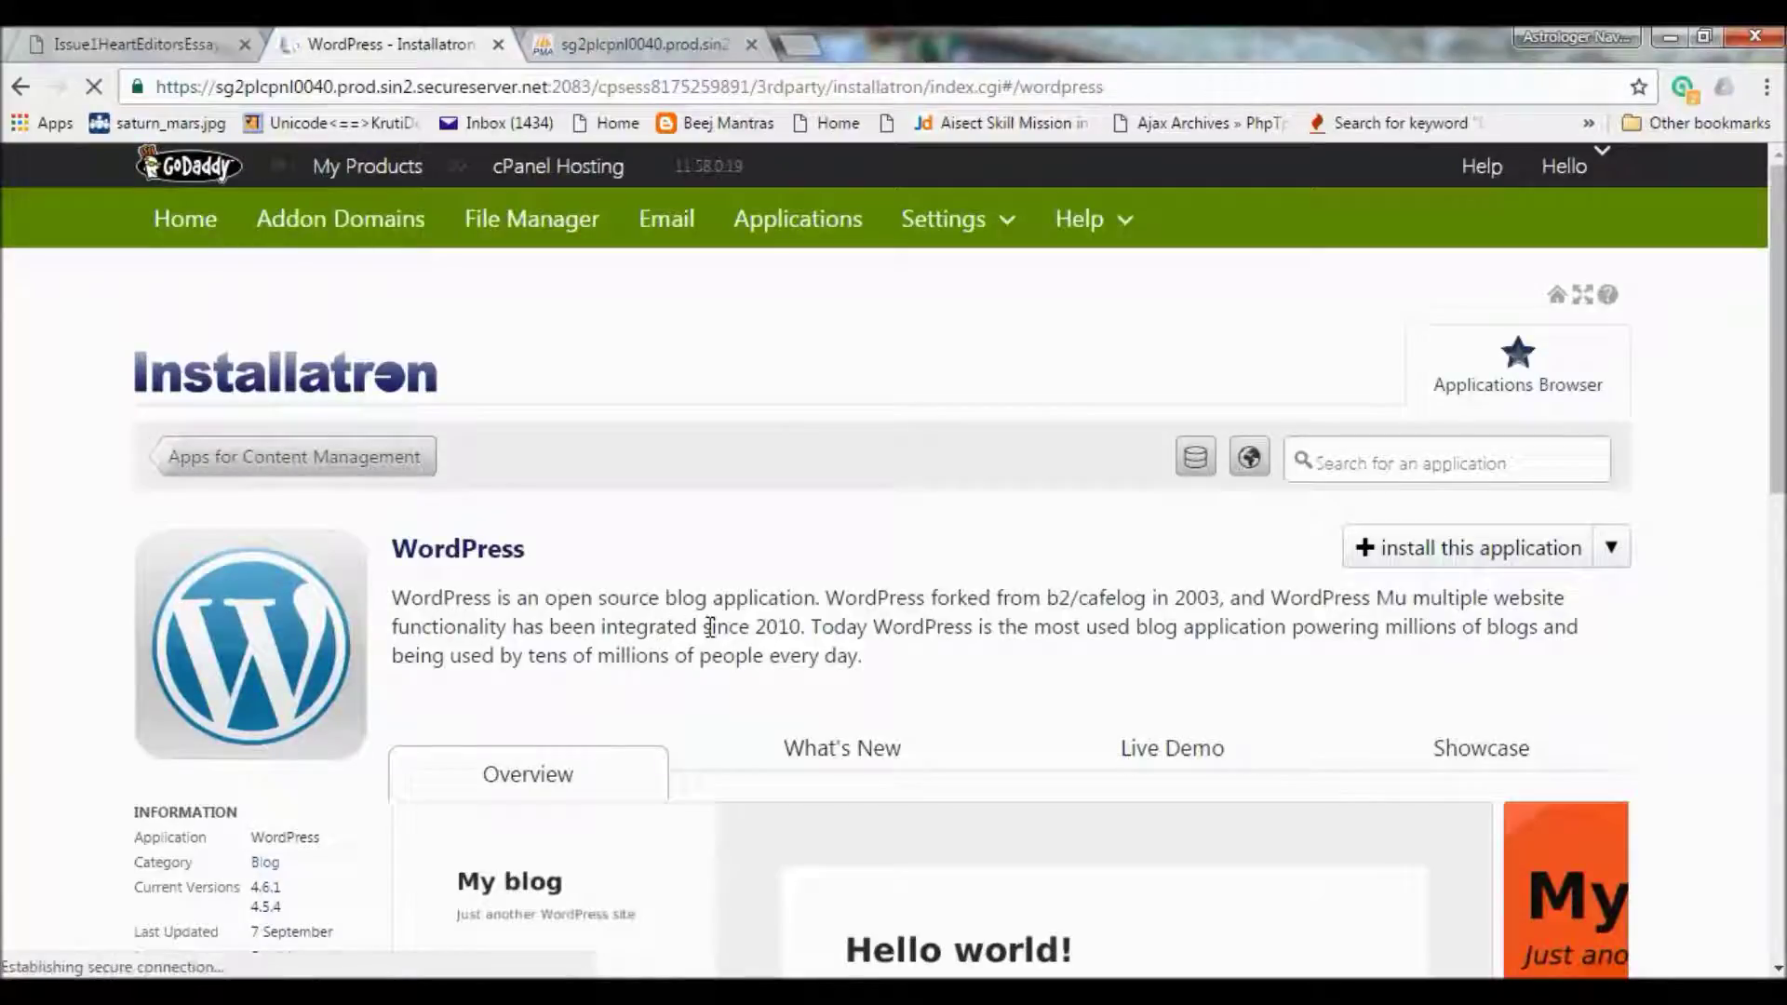
Examine the WordPress description, current versions, languages, install size, database requirement and license.
{"action": "scroll", "coordinate": [711, 628], "scroll_direction": "down", "scroll_amount": 1}
{"action": "scroll", "coordinate": [713, 640], "scroll_direction": "down", "scroll_amount": 1}
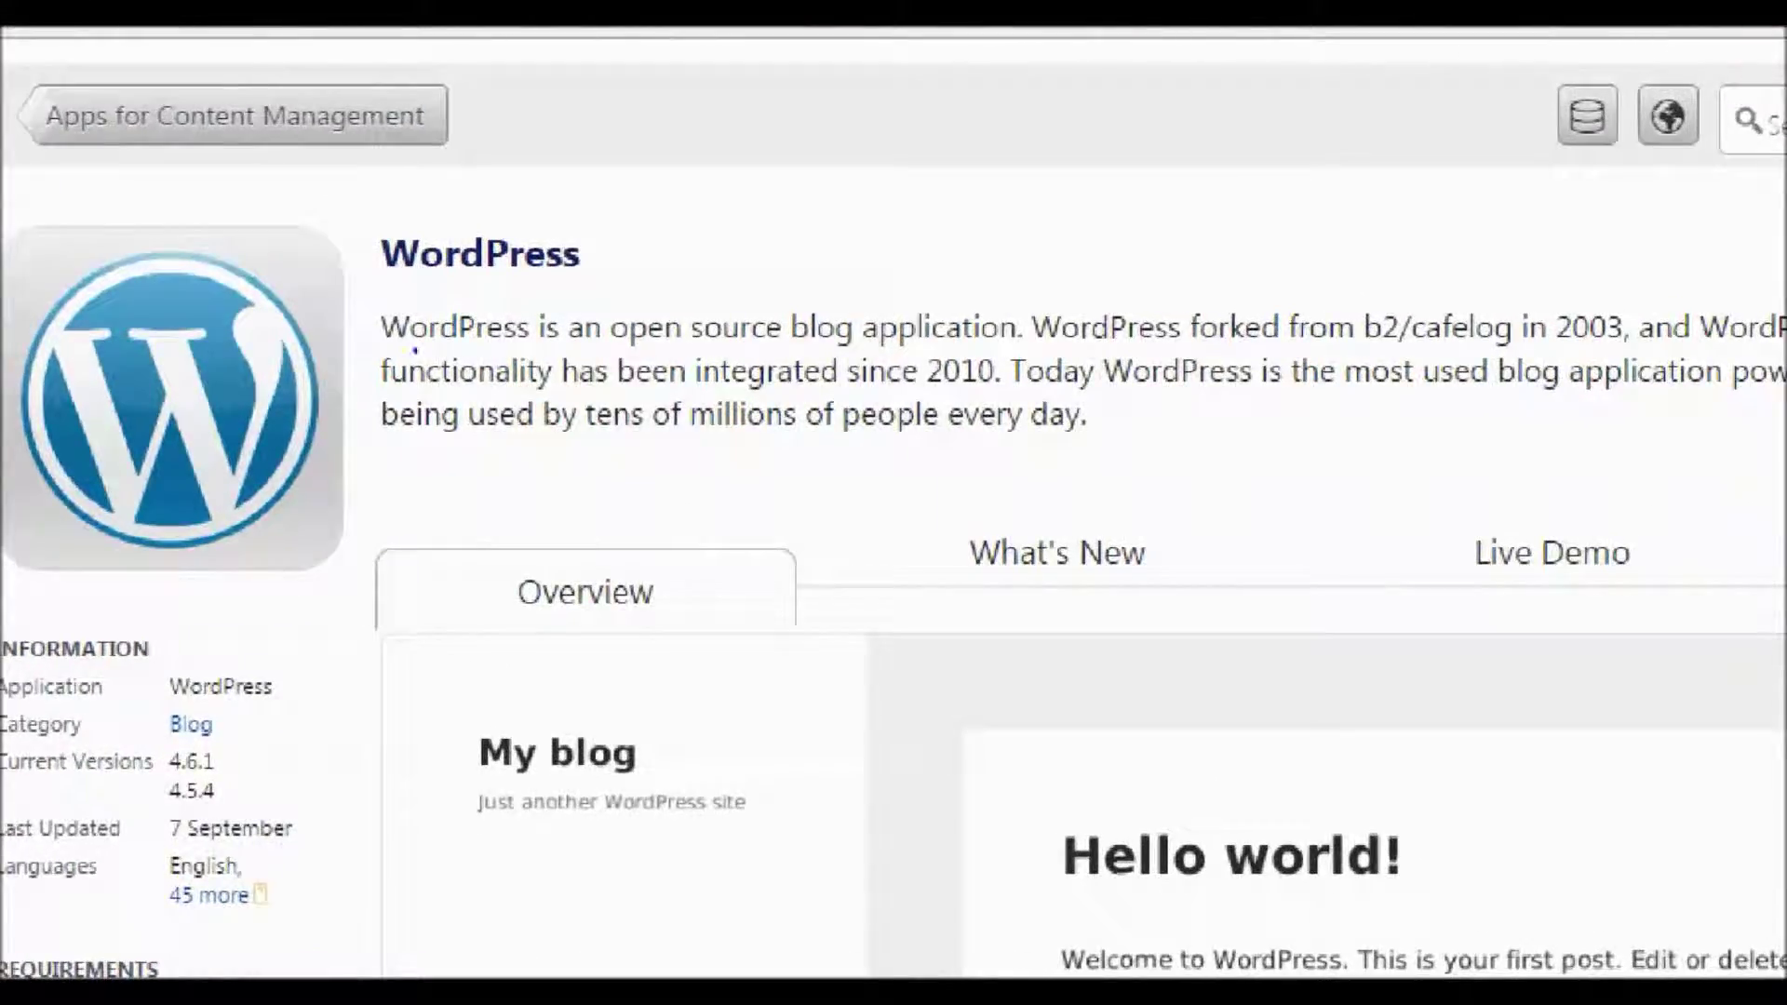
{"action": "mouse_move", "coordinate": [415, 350]}
{"action": "left_mouse_down"}
{"action": "mouse_move", "coordinate": [607, 370]}
{"action": "mouse_move", "coordinate": [1014, 366]}
{"action": "left_mouse_up"}
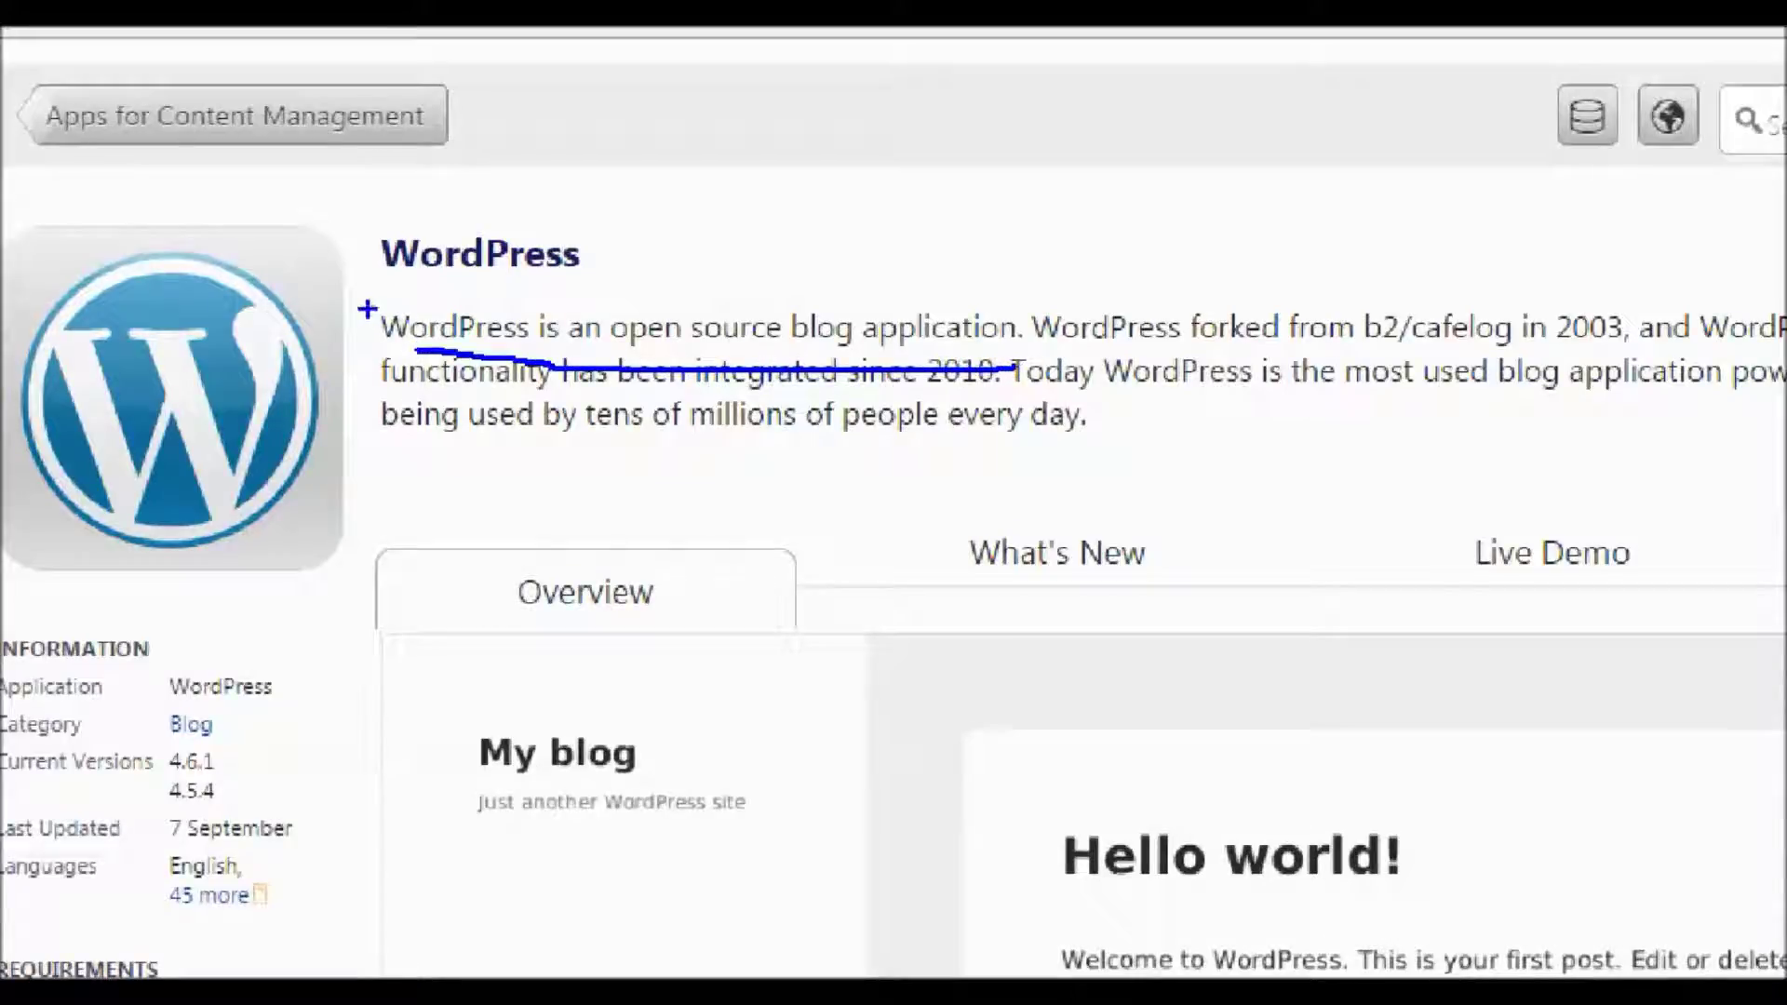
{"action": "left_click_drag", "start_coordinate": [386, 292], "coordinate": [617, 288]}
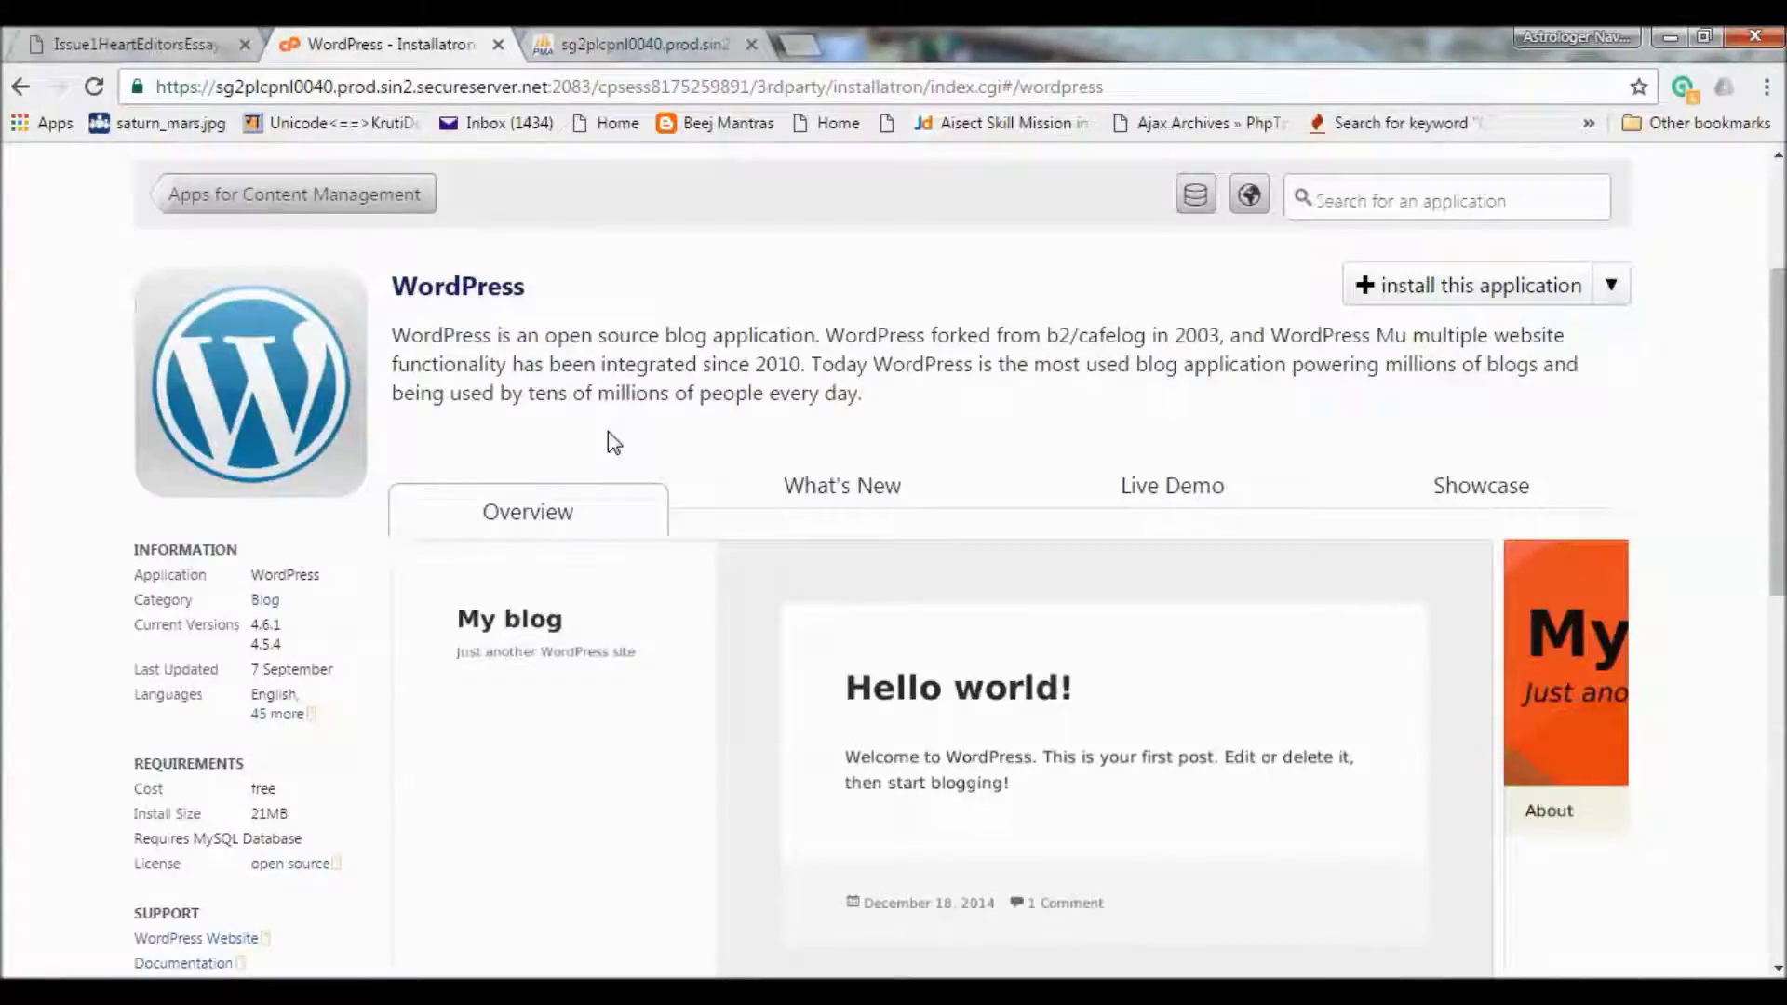
{"action": "scroll", "coordinate": [930, 483], "scroll_direction": "down", "scroll_amount": 3}
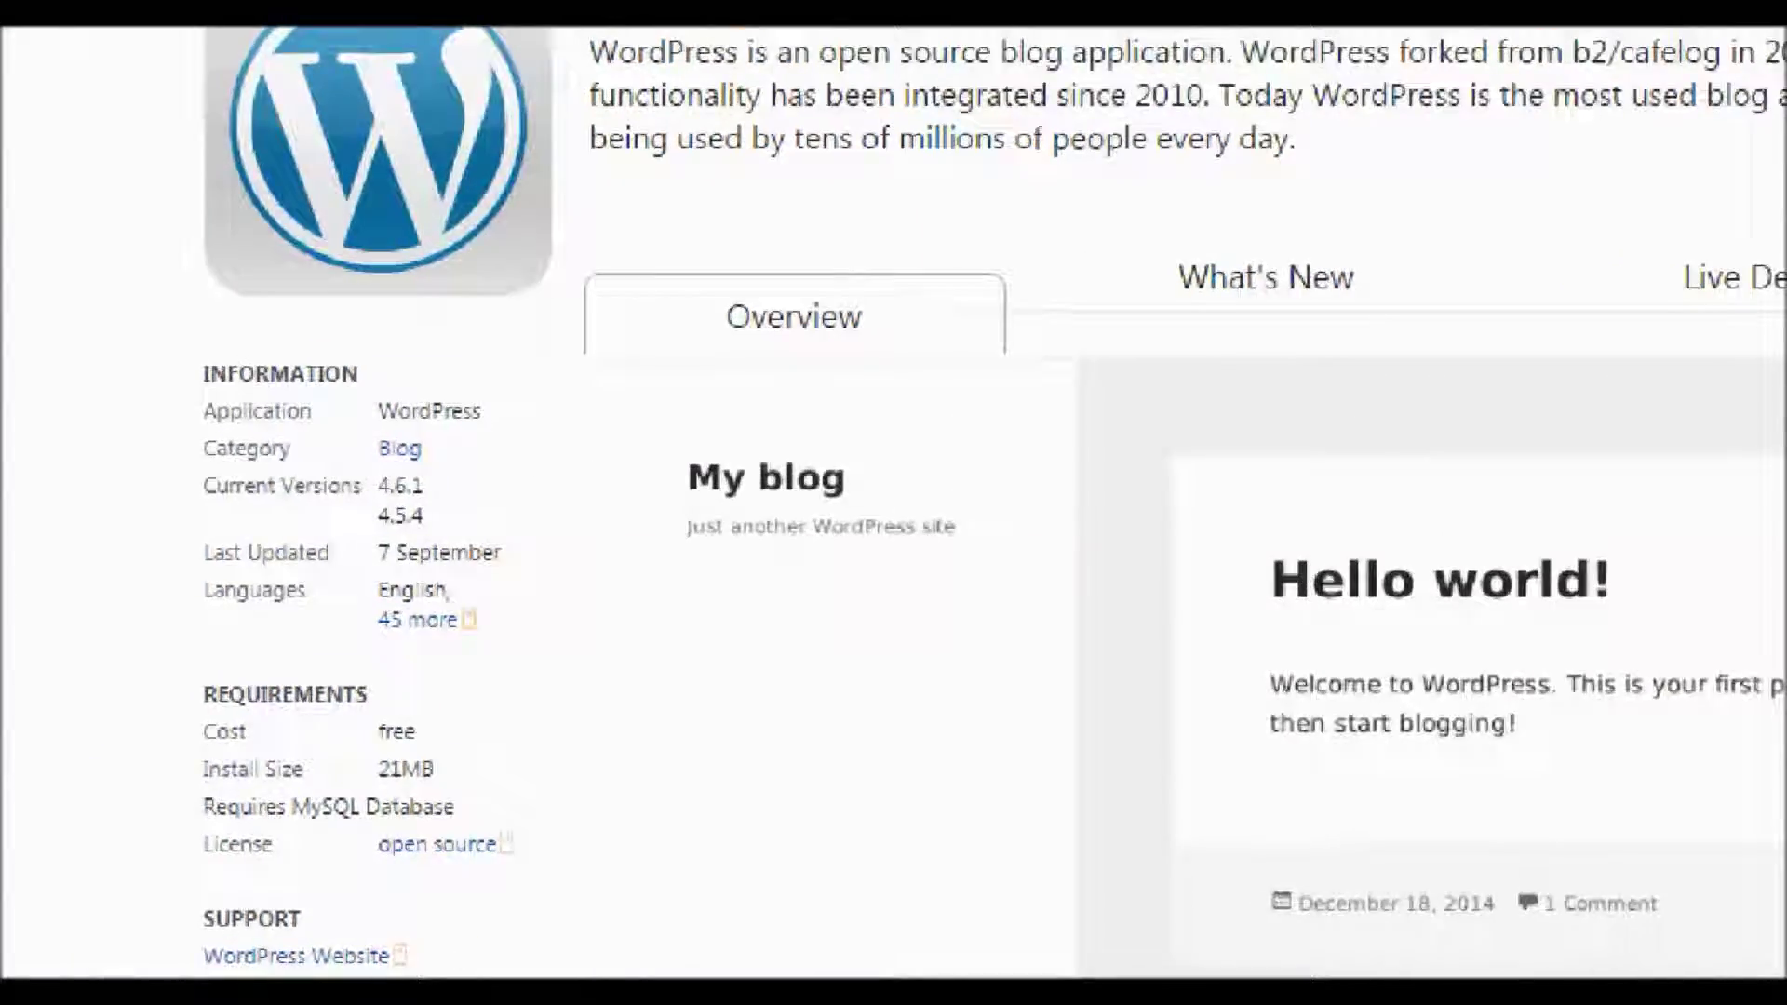
{"action": "left_click_drag", "start_coordinate": [87, 513], "coordinate": [218, 515]}
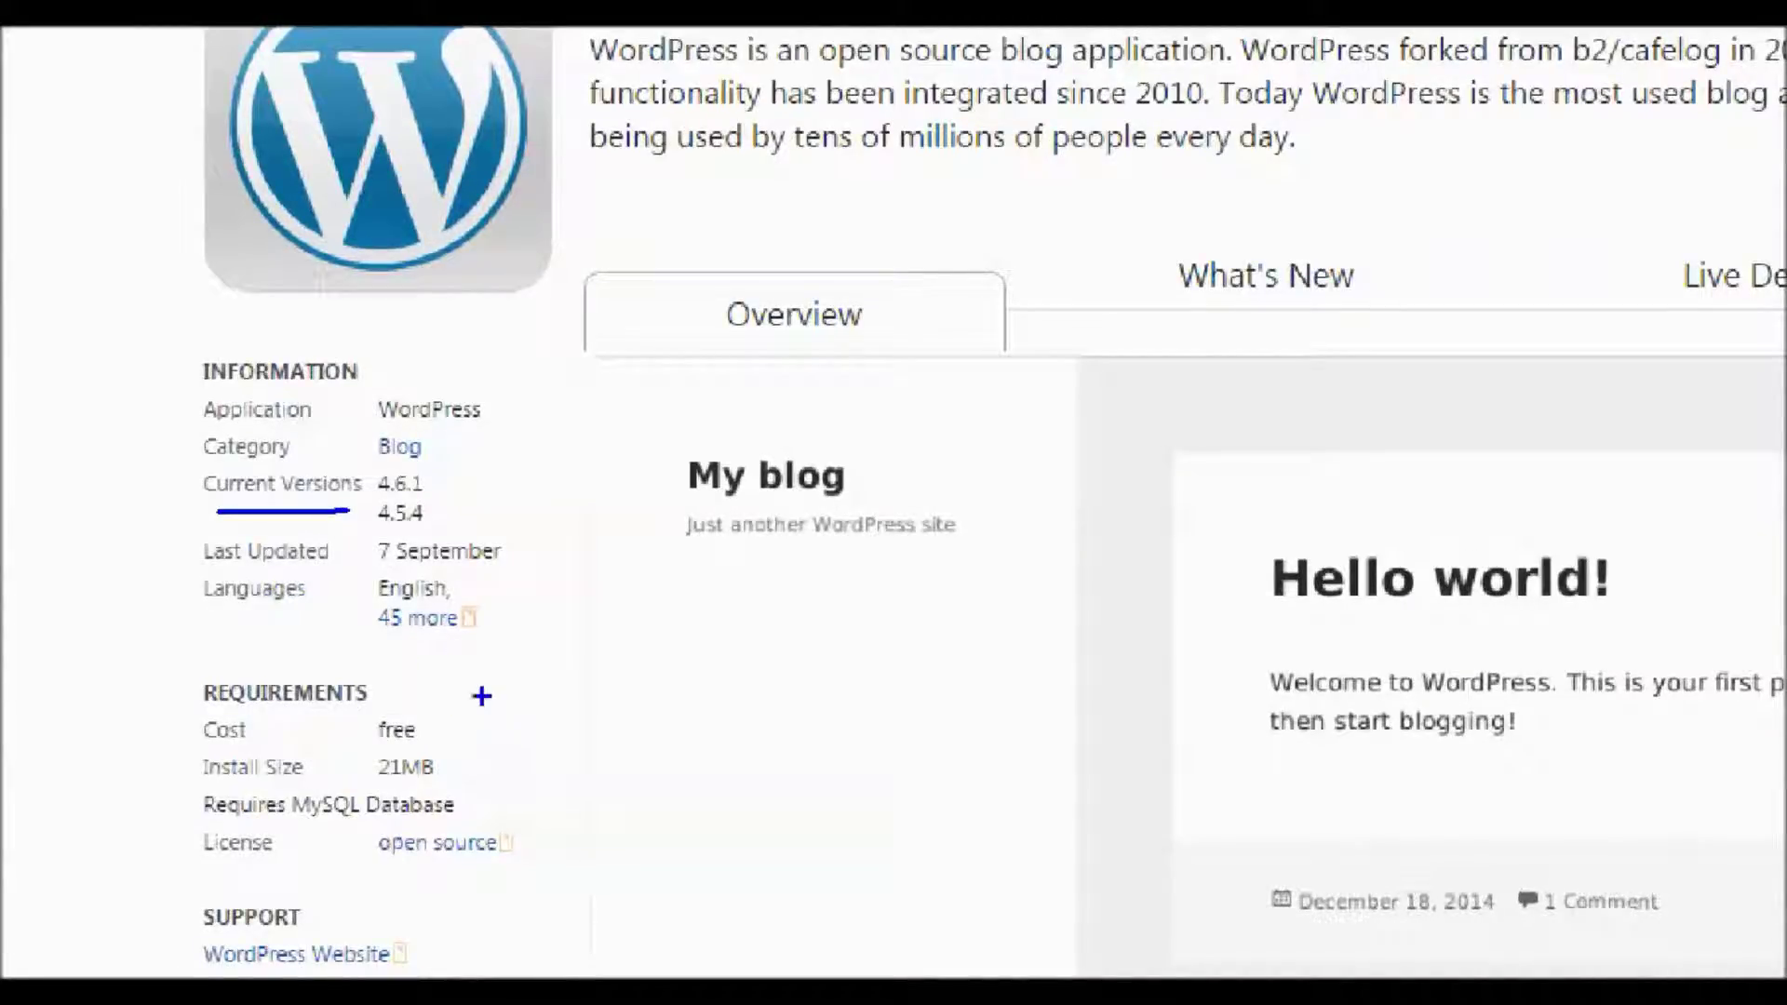
{"action": "left_click_drag", "start_coordinate": [459, 592], "coordinate": [507, 574]}
{"action": "left_click_drag", "start_coordinate": [383, 781], "coordinate": [445, 774]}
{"action": "left_click_drag", "start_coordinate": [164, 851], "coordinate": [218, 833]}
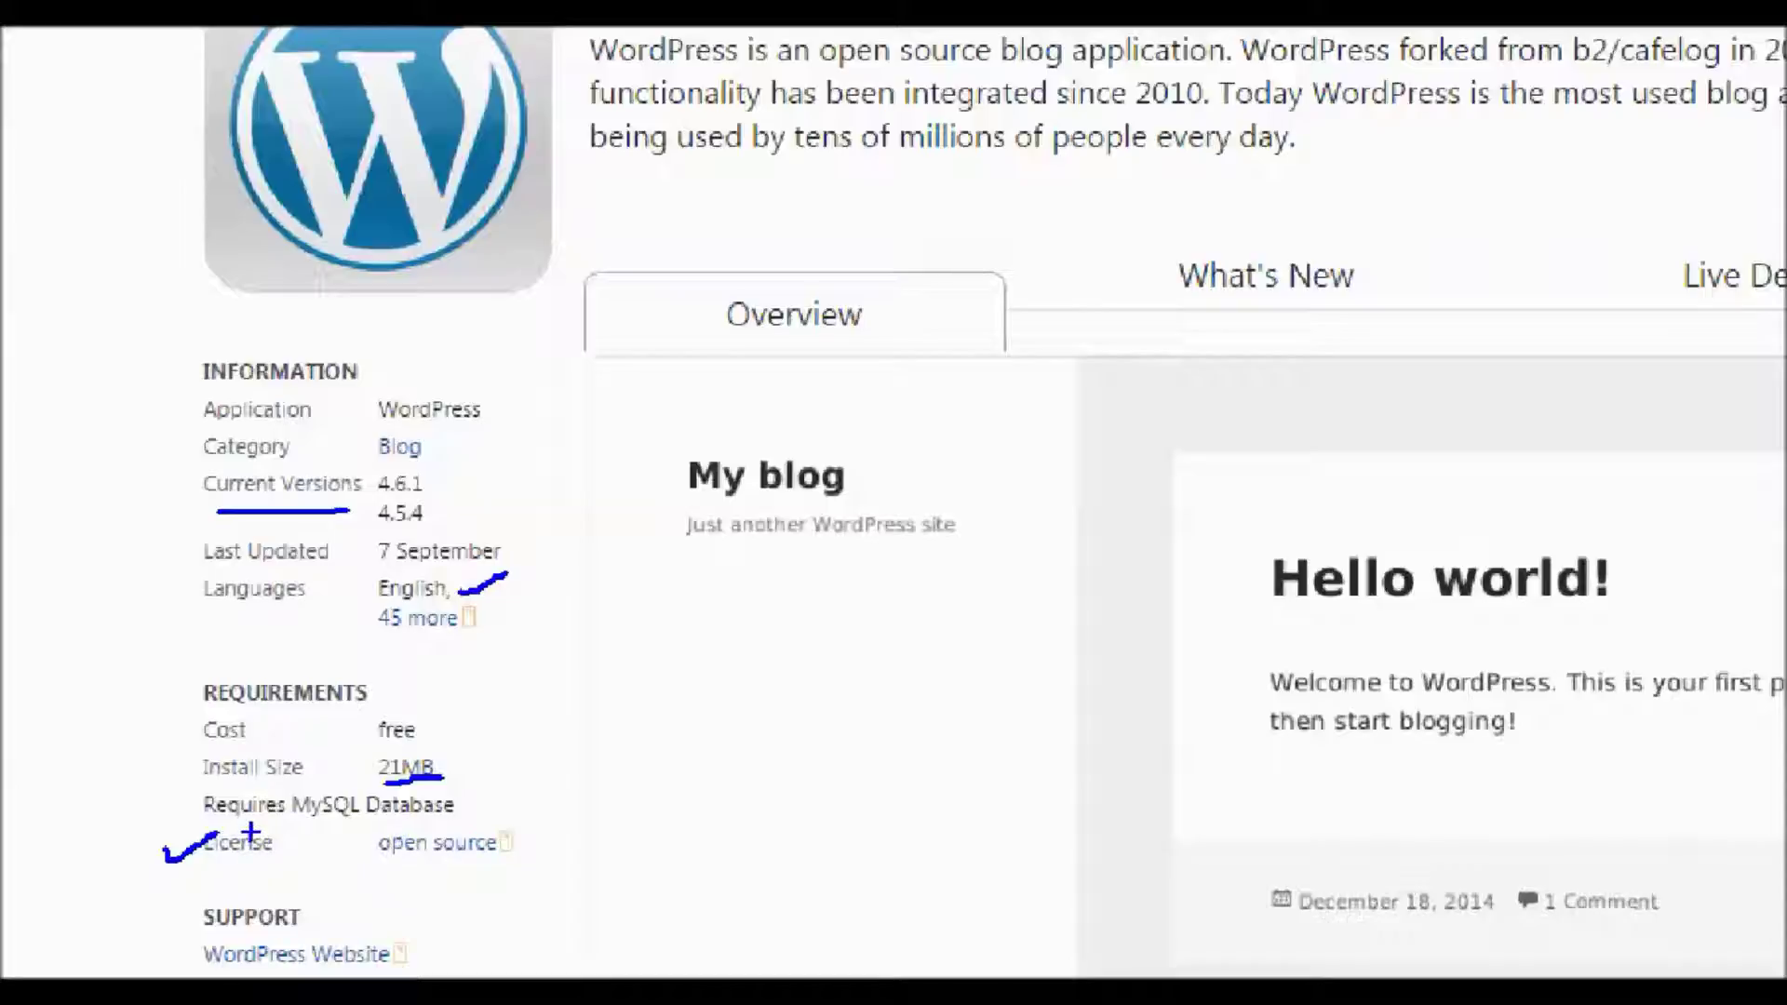
{"action": "left_click_drag", "start_coordinate": [309, 824], "coordinate": [438, 817]}
{"action": "key", "text": "Escape"}
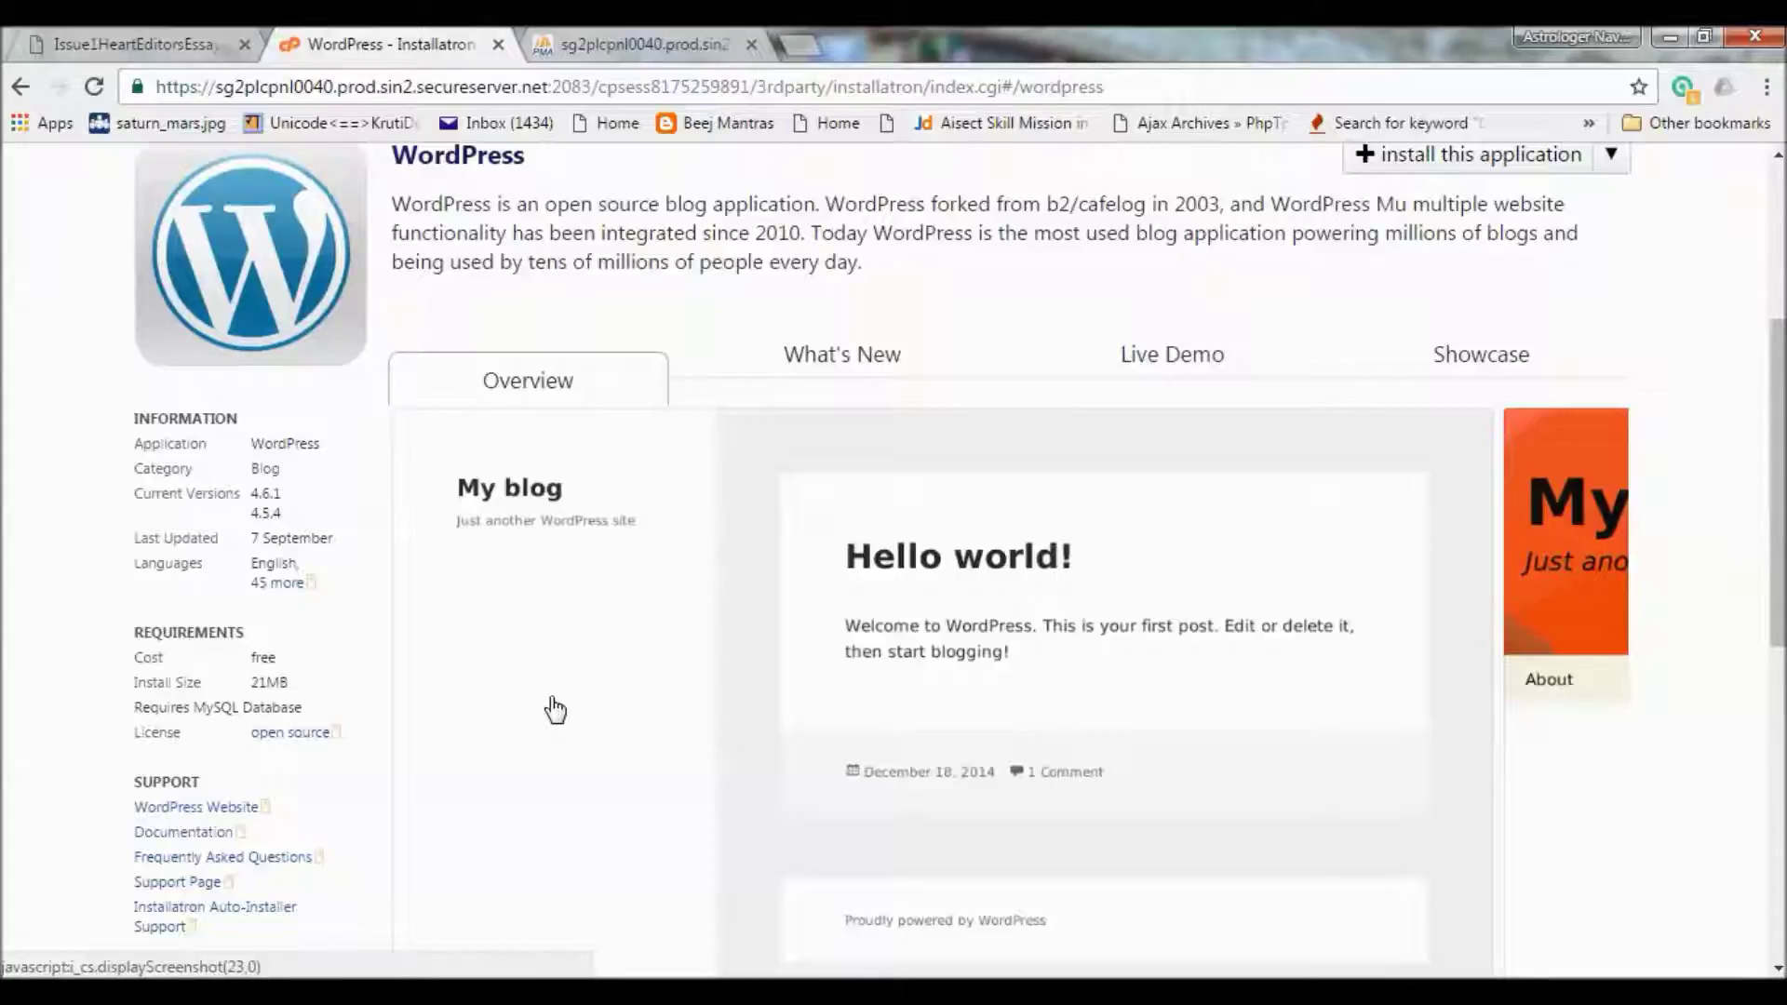
Start the WordPress install wizard and go to its Location and Version settings.
{"action": "scroll", "coordinate": [590, 679], "scroll_direction": "up", "scroll_amount": 3}
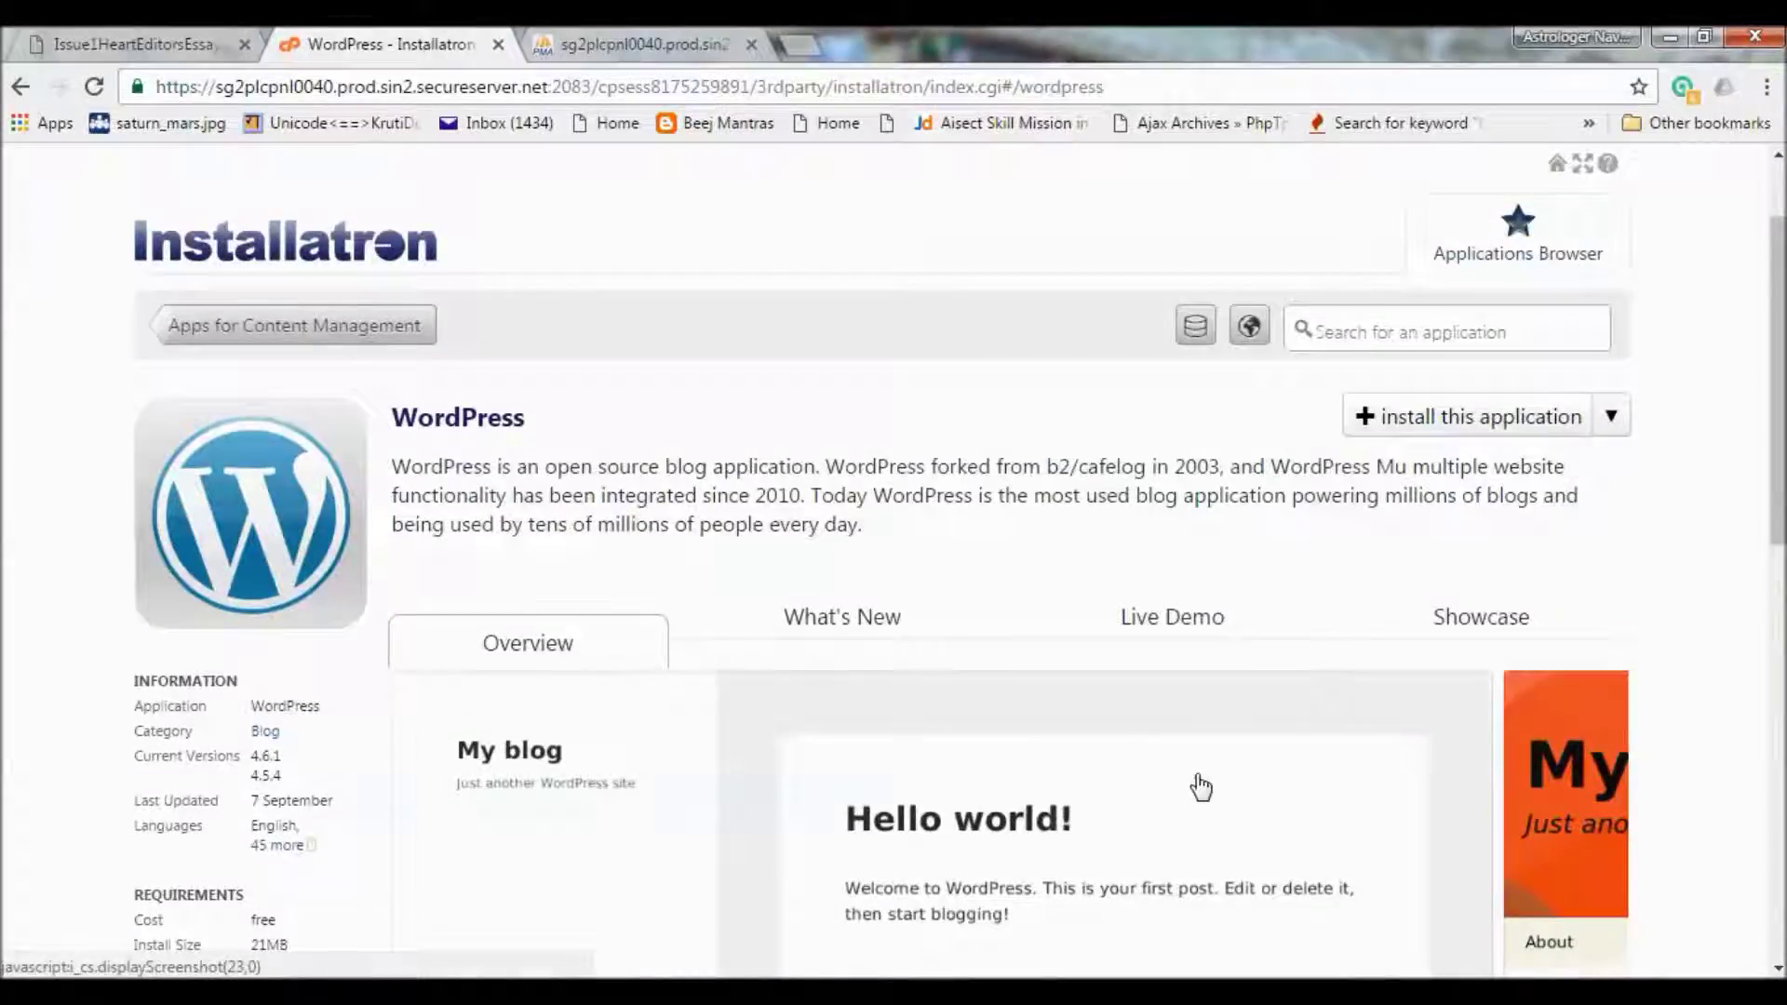
{"action": "scroll", "coordinate": [1245, 787], "scroll_direction": "down", "scroll_amount": 10}
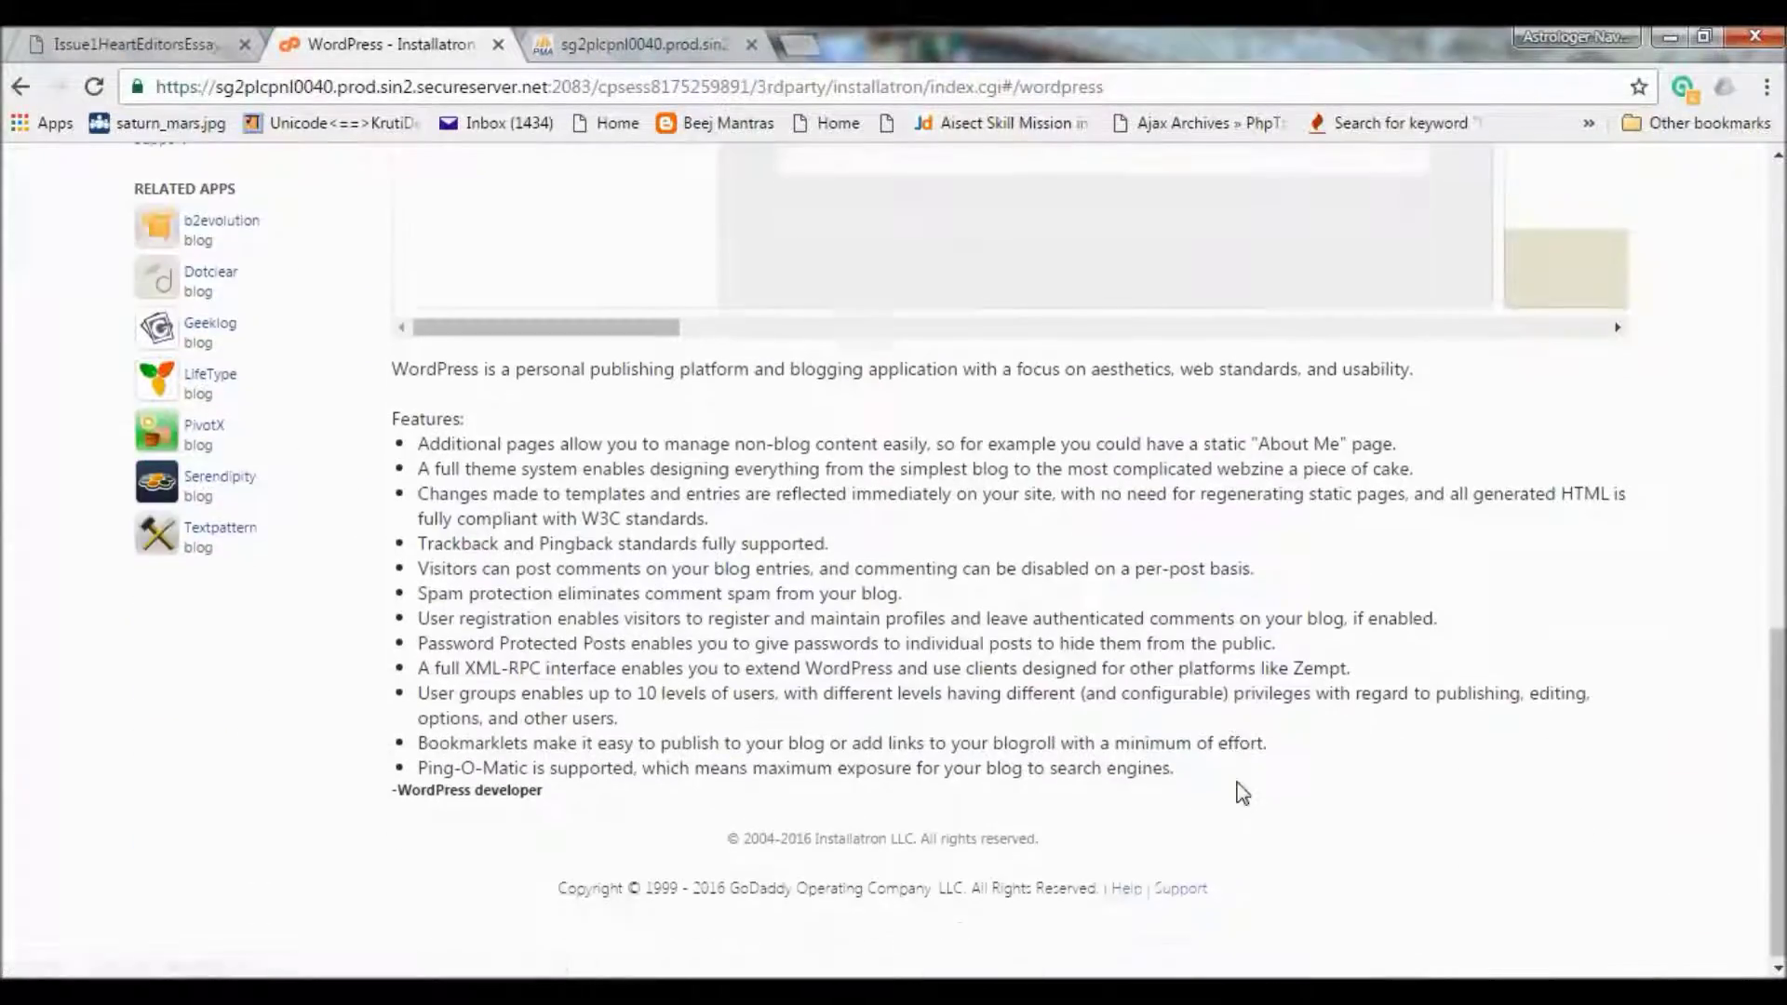
{"action": "scroll", "coordinate": [1240, 793], "scroll_direction": "up", "scroll_amount": 10}
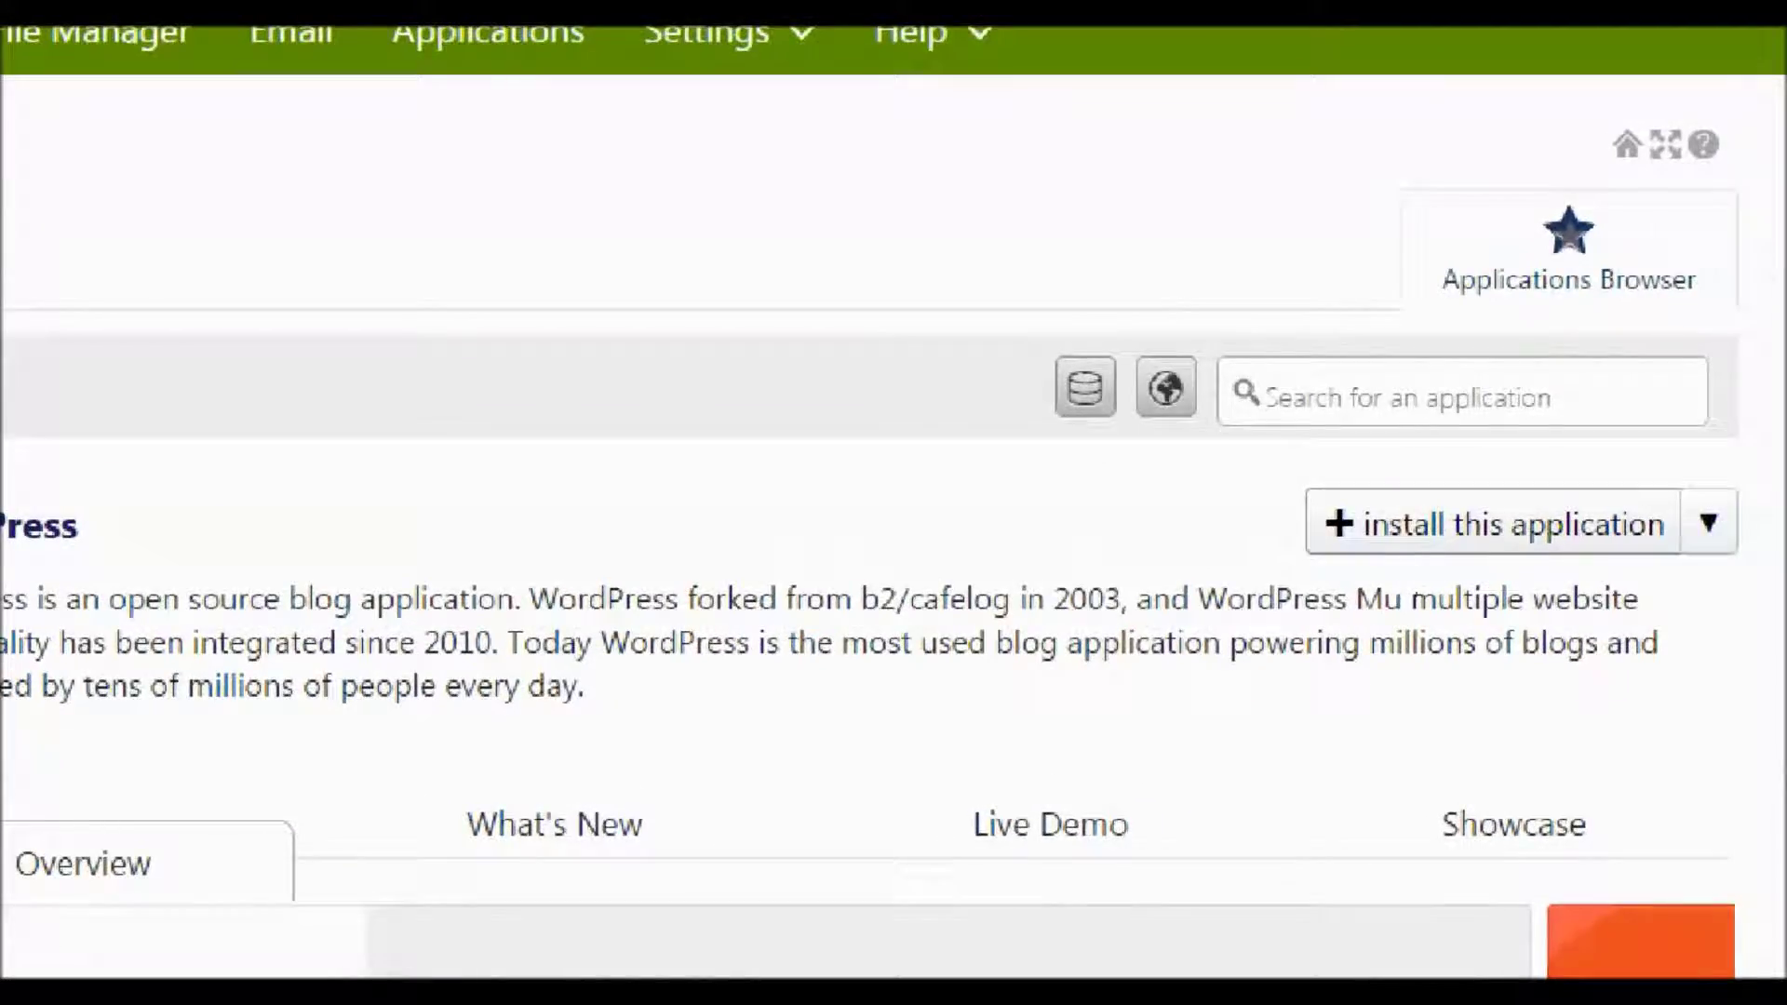
{"action": "left_click_drag", "start_coordinate": [1322, 577], "coordinate": [1602, 544]}
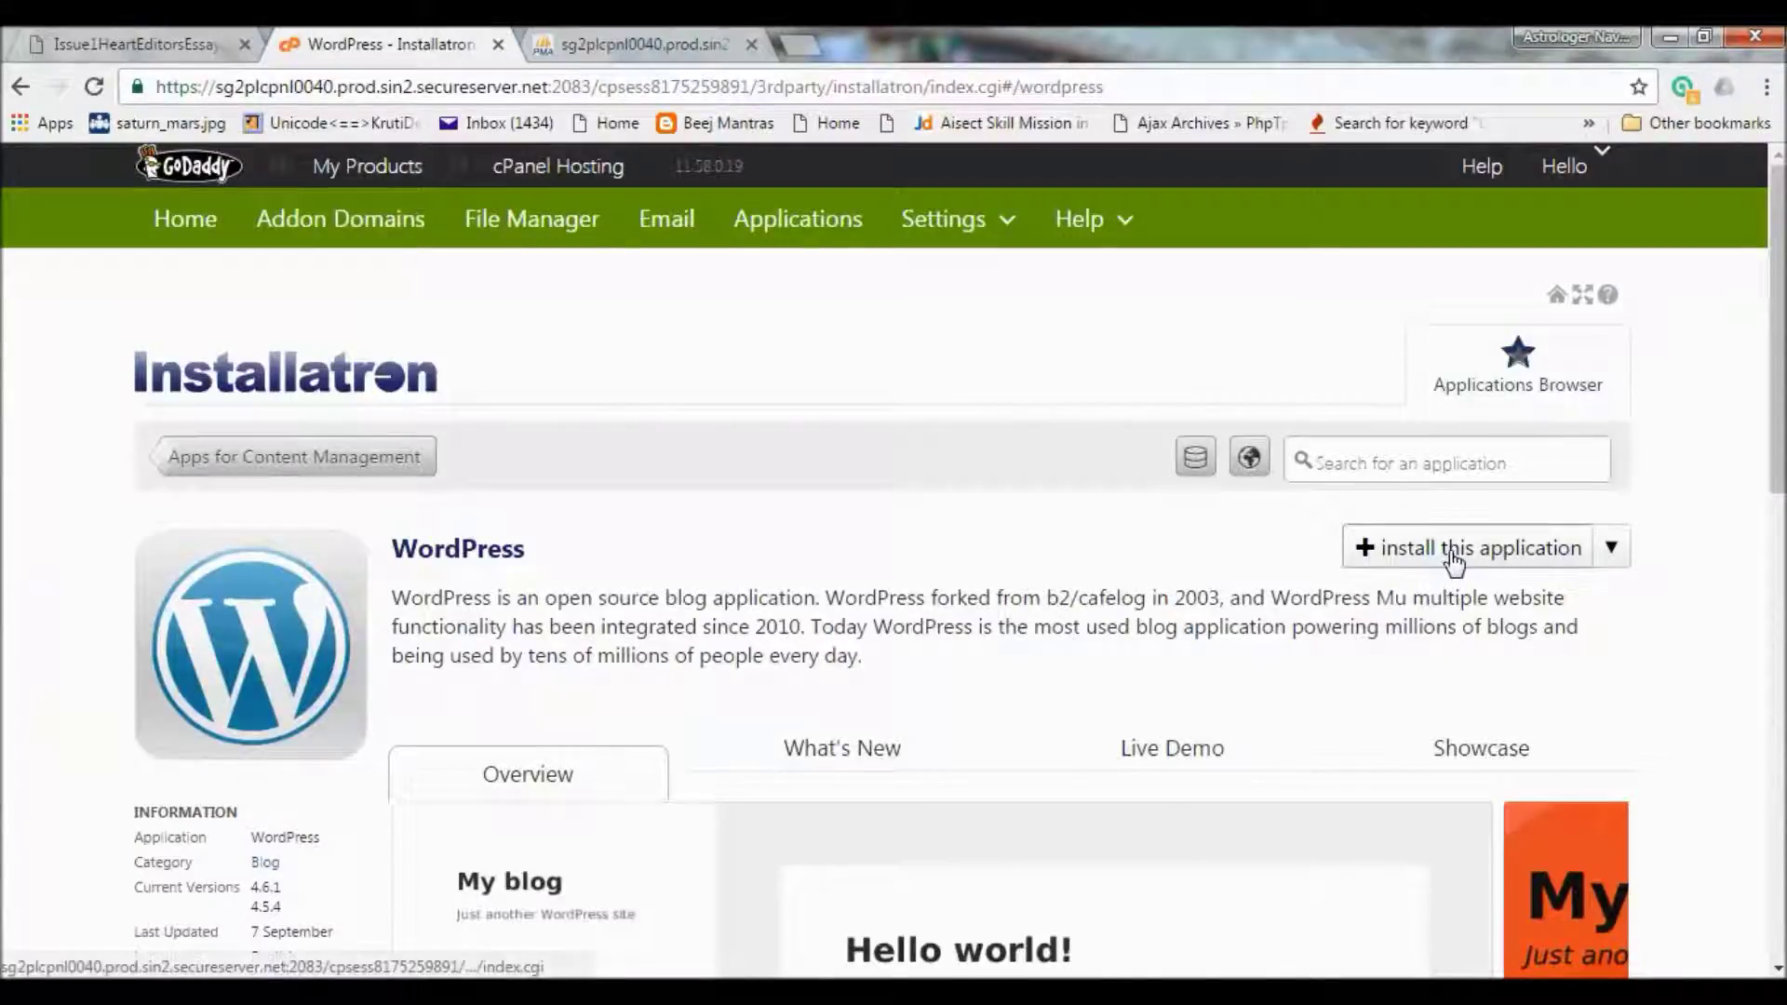
{"action": "left_click", "coordinate": [1469, 531]}
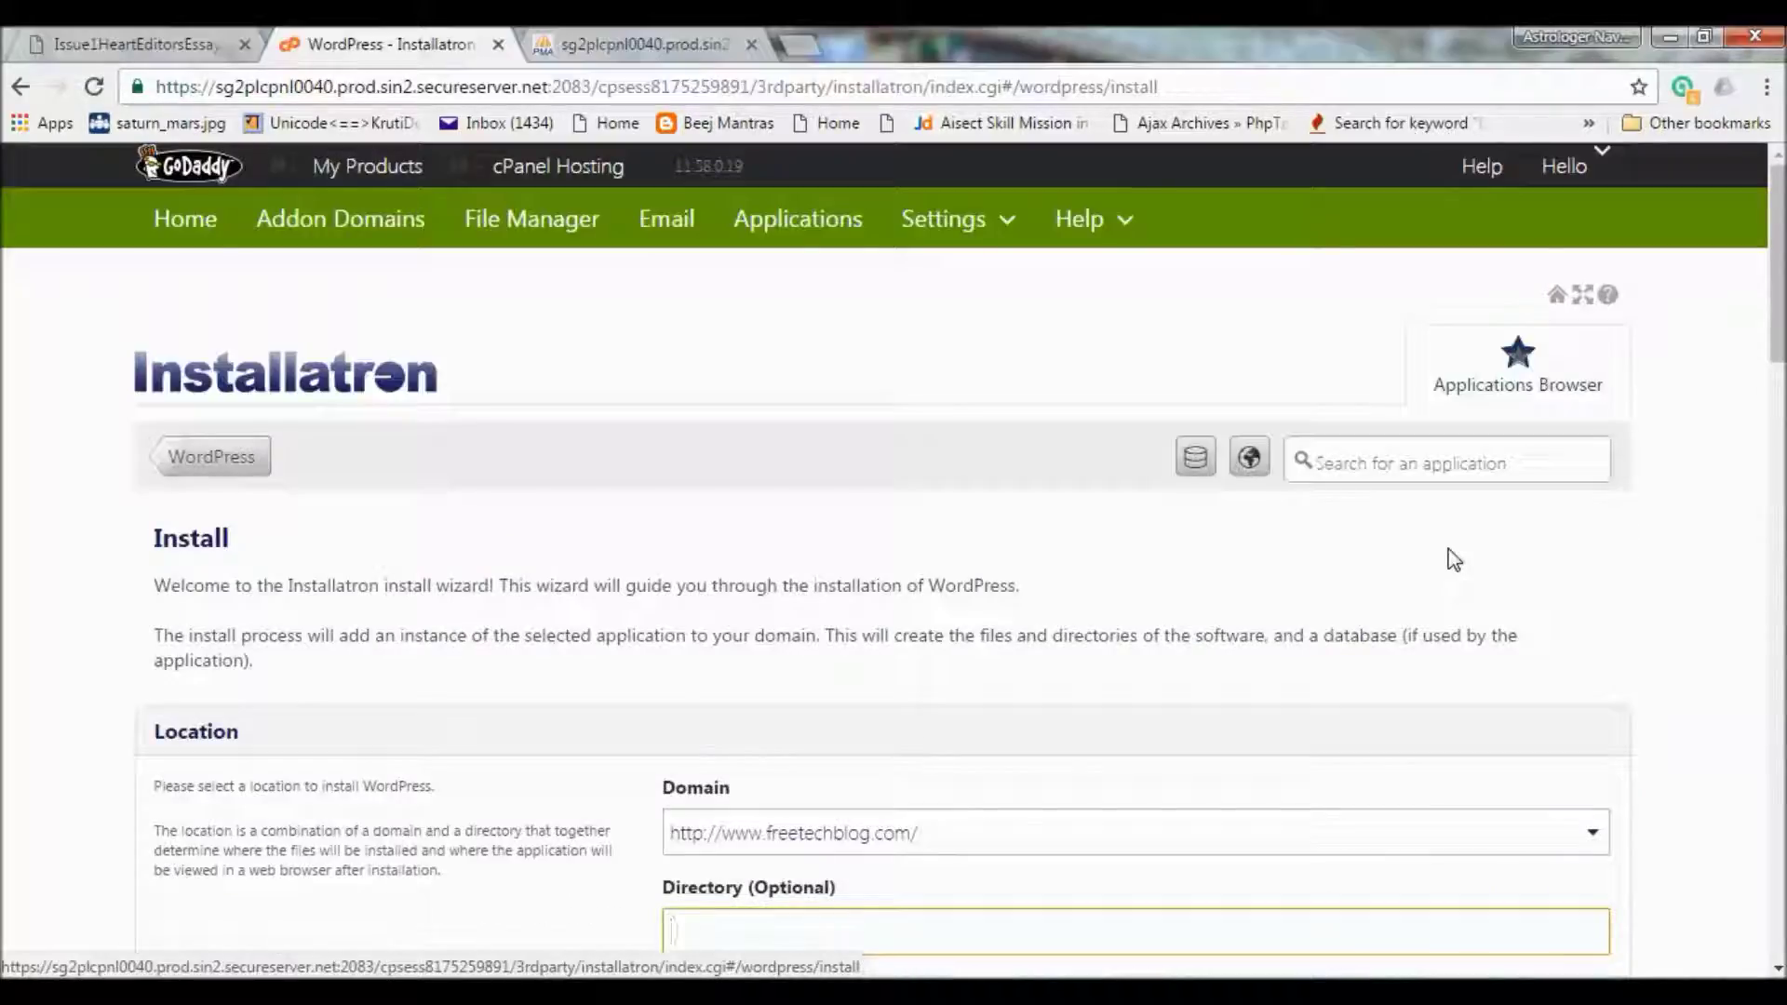
{"action": "scroll", "coordinate": [1444, 559], "scroll_direction": "down", "scroll_amount": 2}
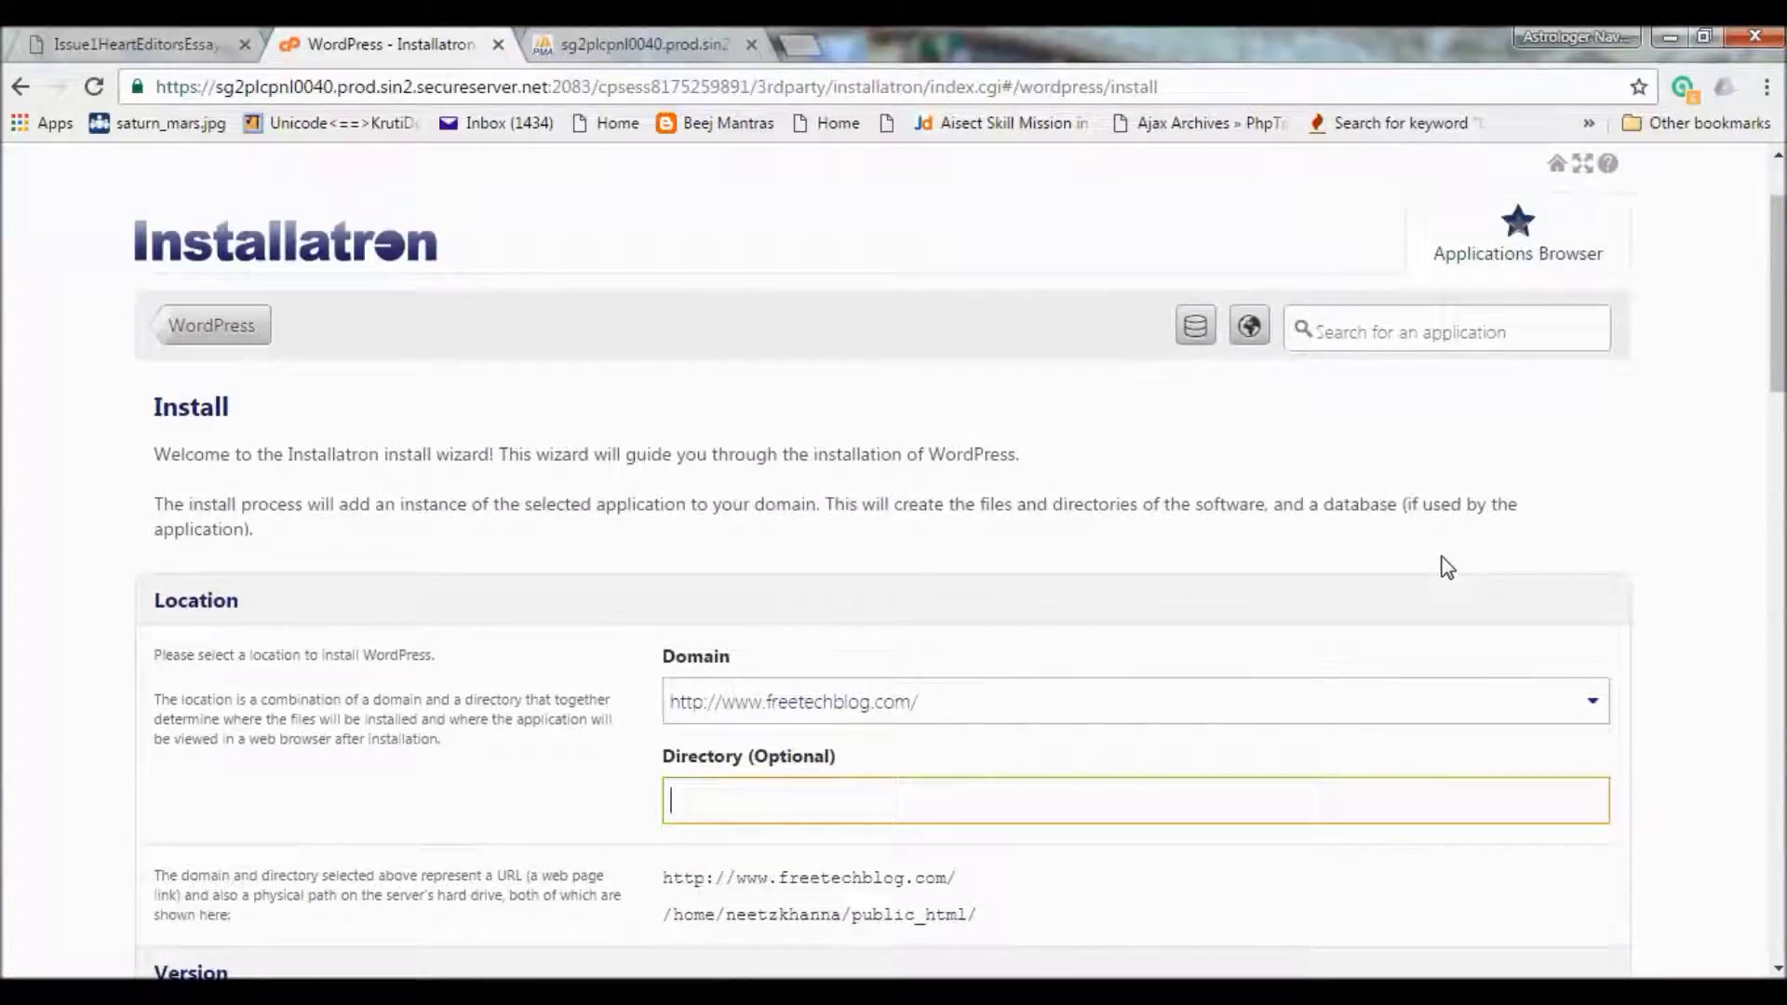
{"action": "scroll", "coordinate": [1445, 567], "scroll_direction": "down", "scroll_amount": 1}
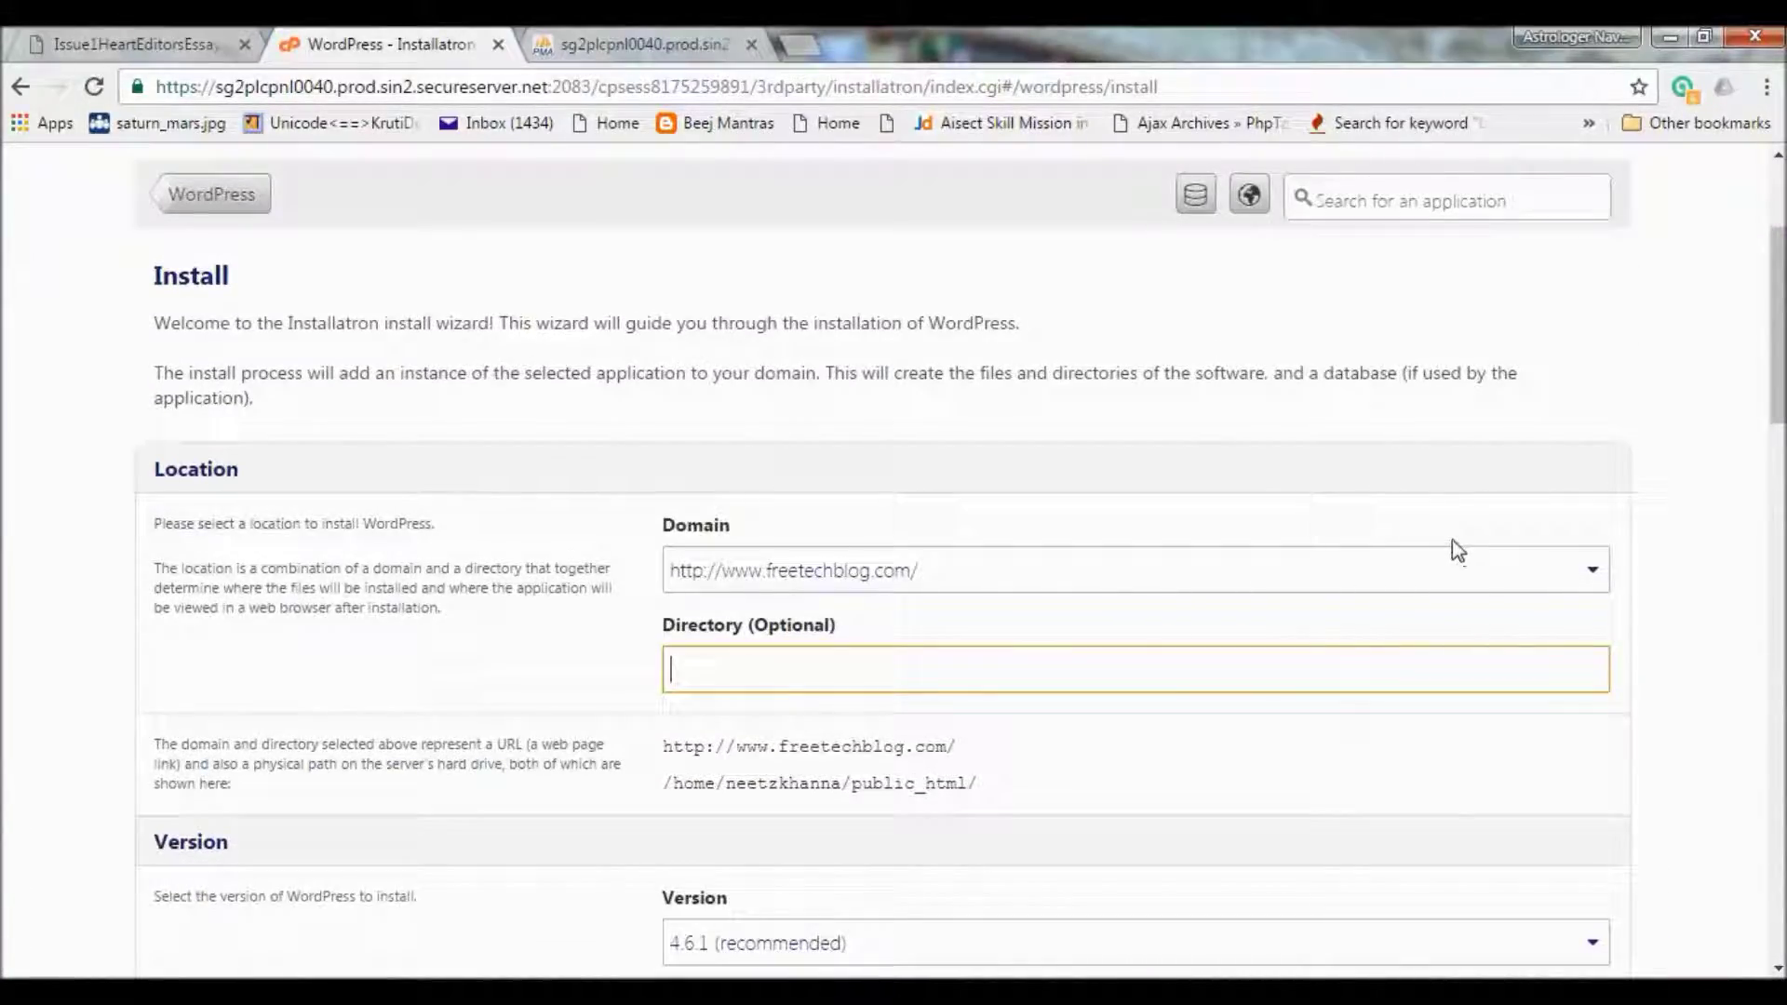
{"action": "scroll", "coordinate": [1422, 510], "scroll_direction": "down", "scroll_amount": 1}
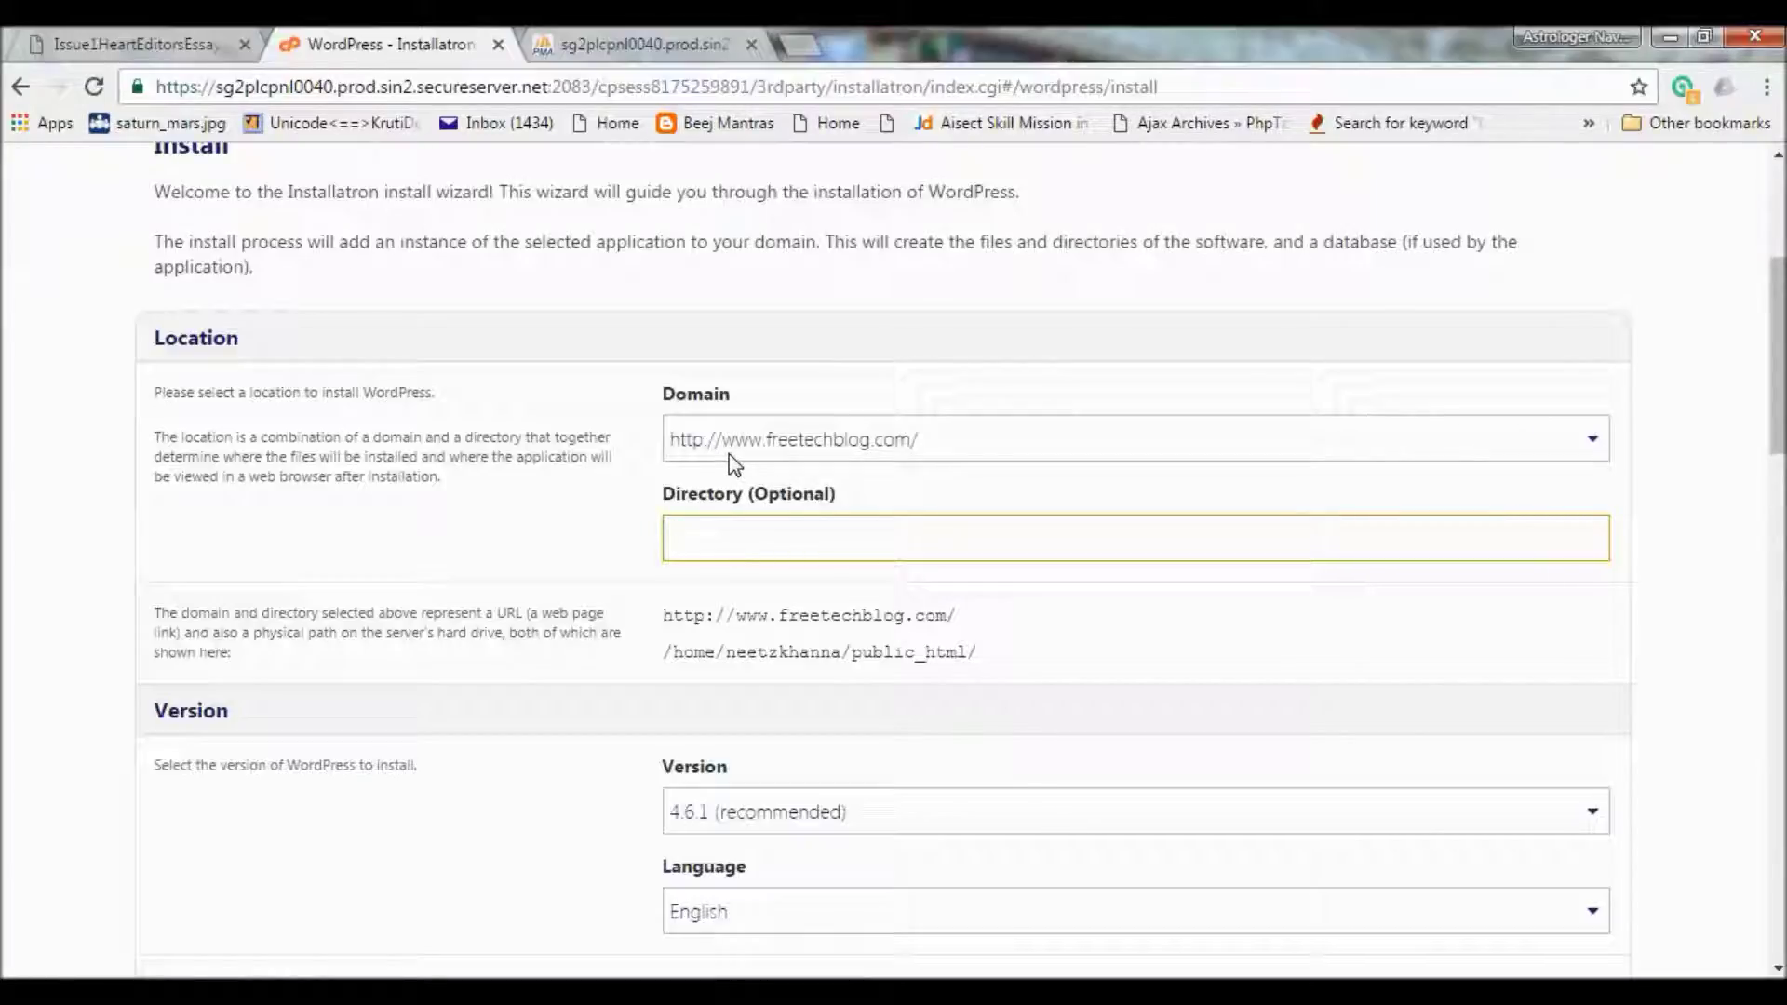
{"action": "left_click", "coordinate": [1592, 443]}
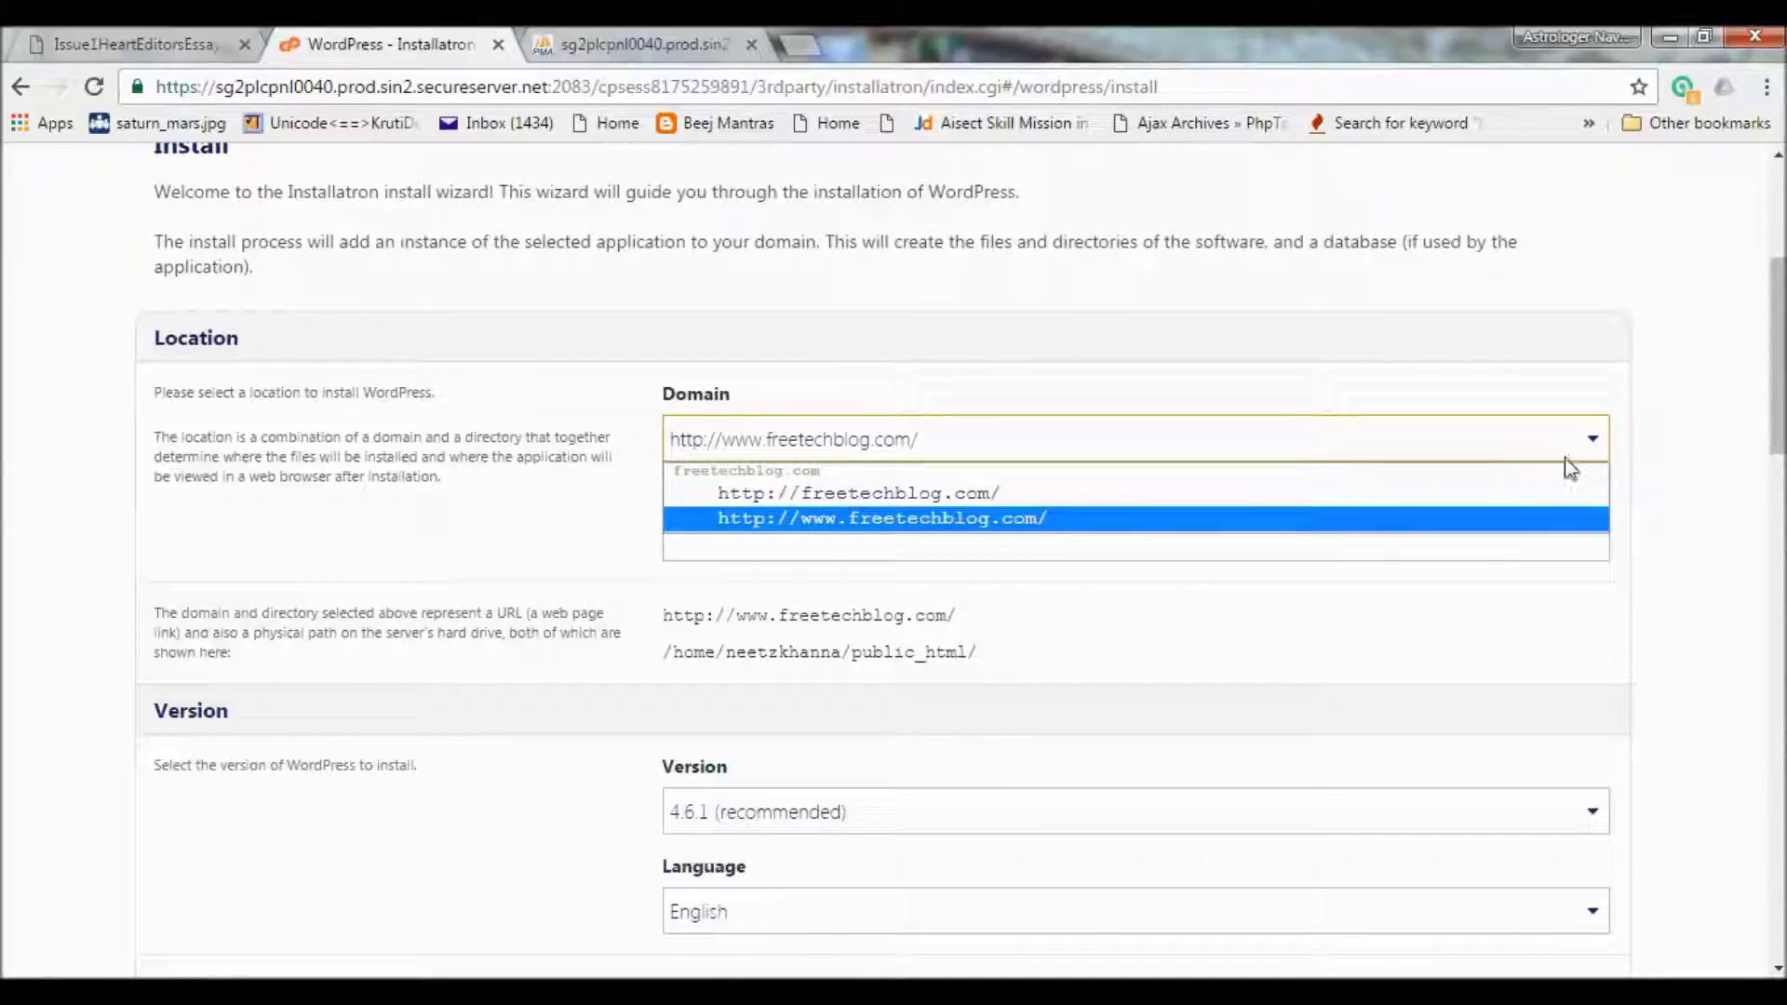
{"action": "left_click", "coordinate": [1457, 493]}
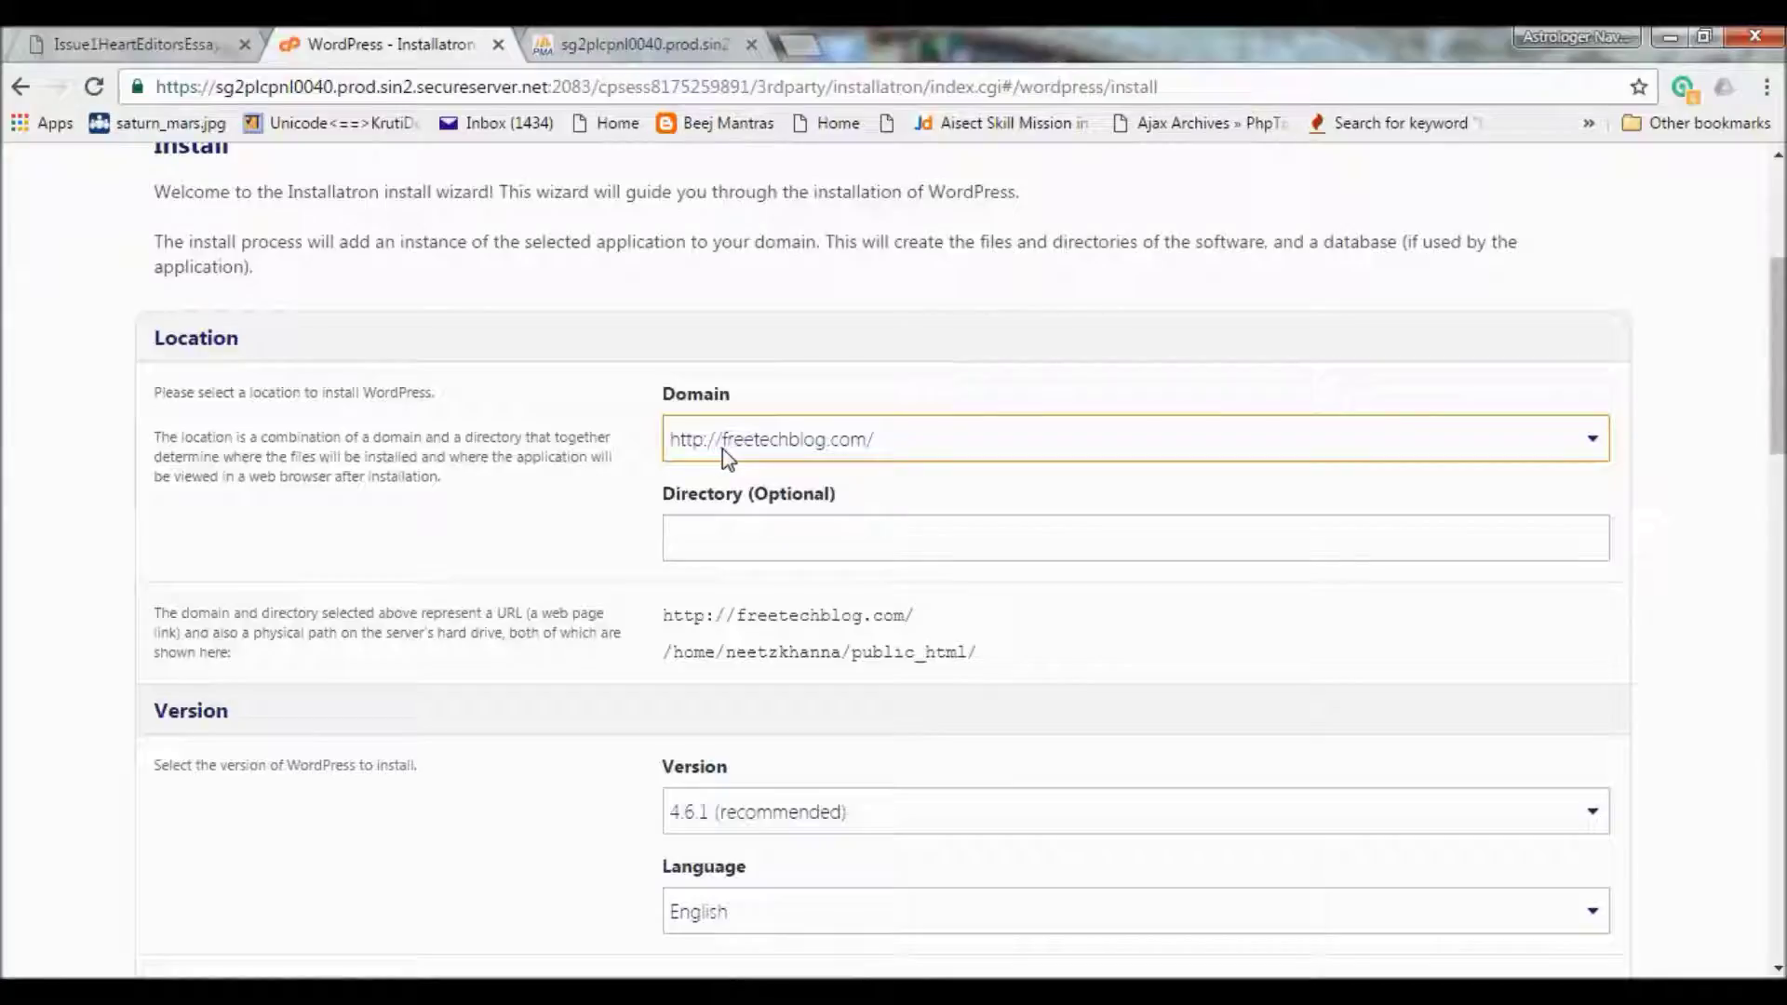
{"action": "left_click", "coordinate": [868, 445]}
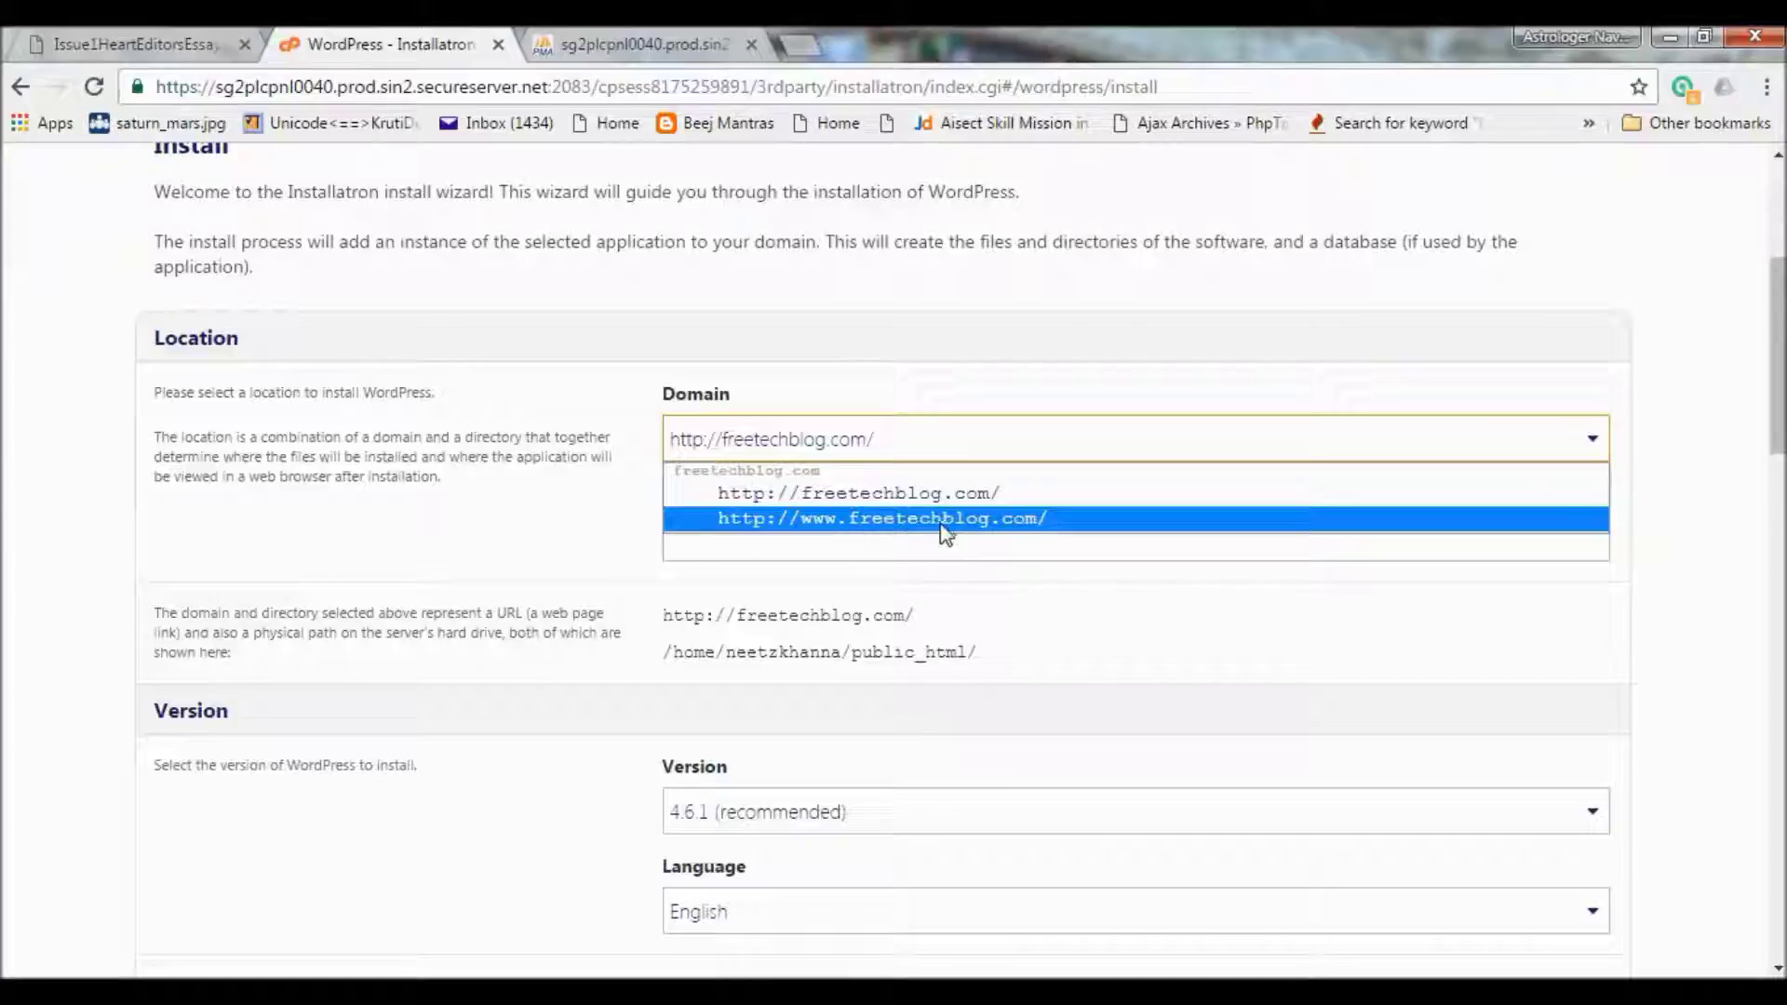
{"action": "left_click", "coordinate": [854, 507]}
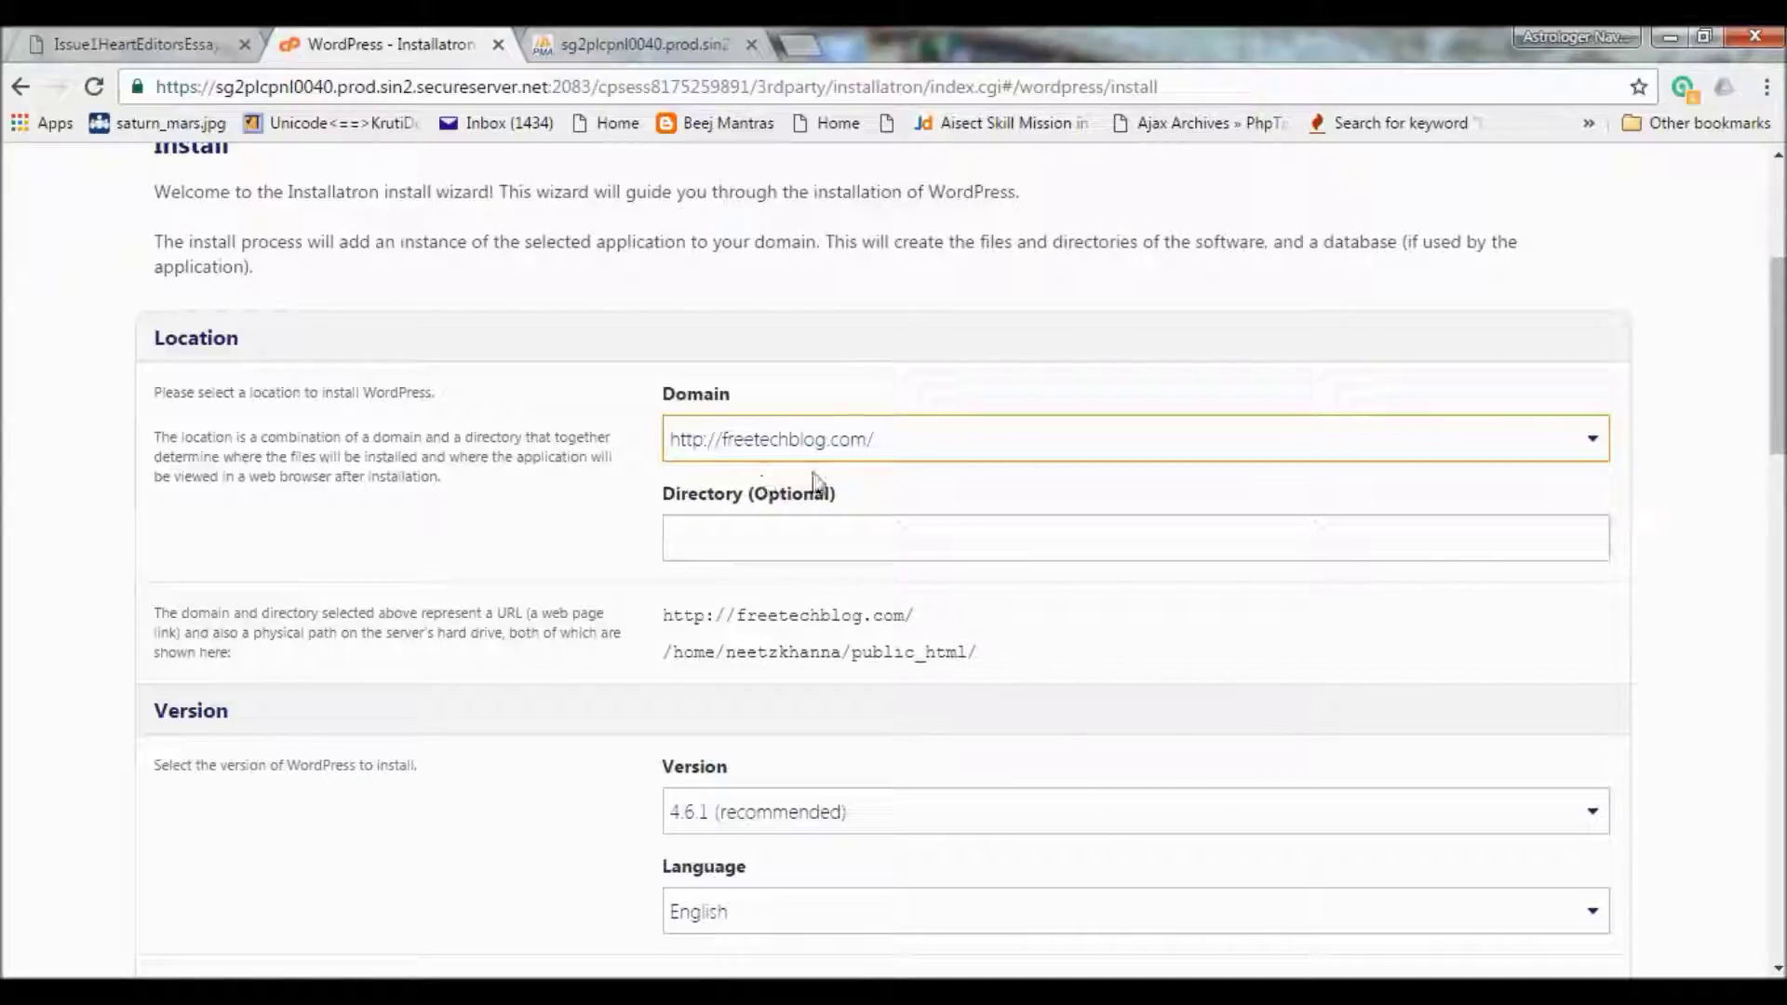
{"action": "left_click", "coordinate": [891, 444]}
Try home as the optional install directory and check the URL it produces.
{"action": "left_click", "coordinate": [756, 559]}
{"action": "left_click", "coordinate": [849, 555]}
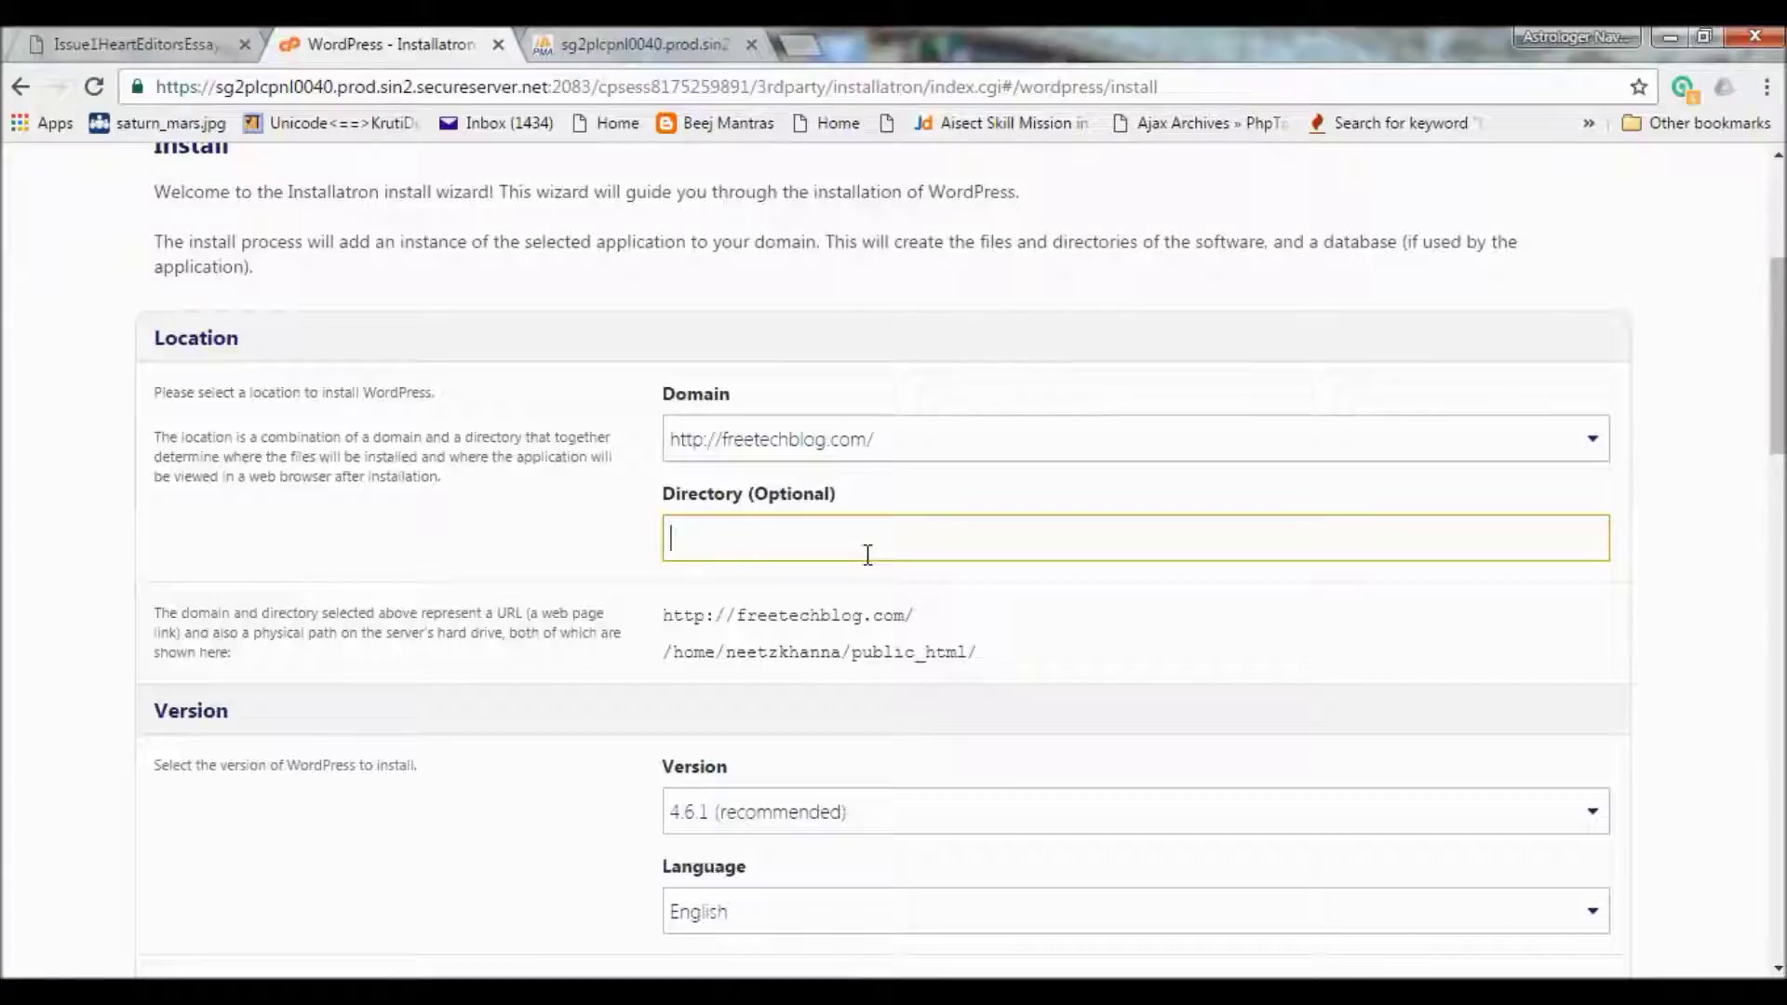
{"action": "type", "text": "home"}
{"action": "left_click_drag", "start_coordinate": [668, 618], "coordinate": [1003, 624]}
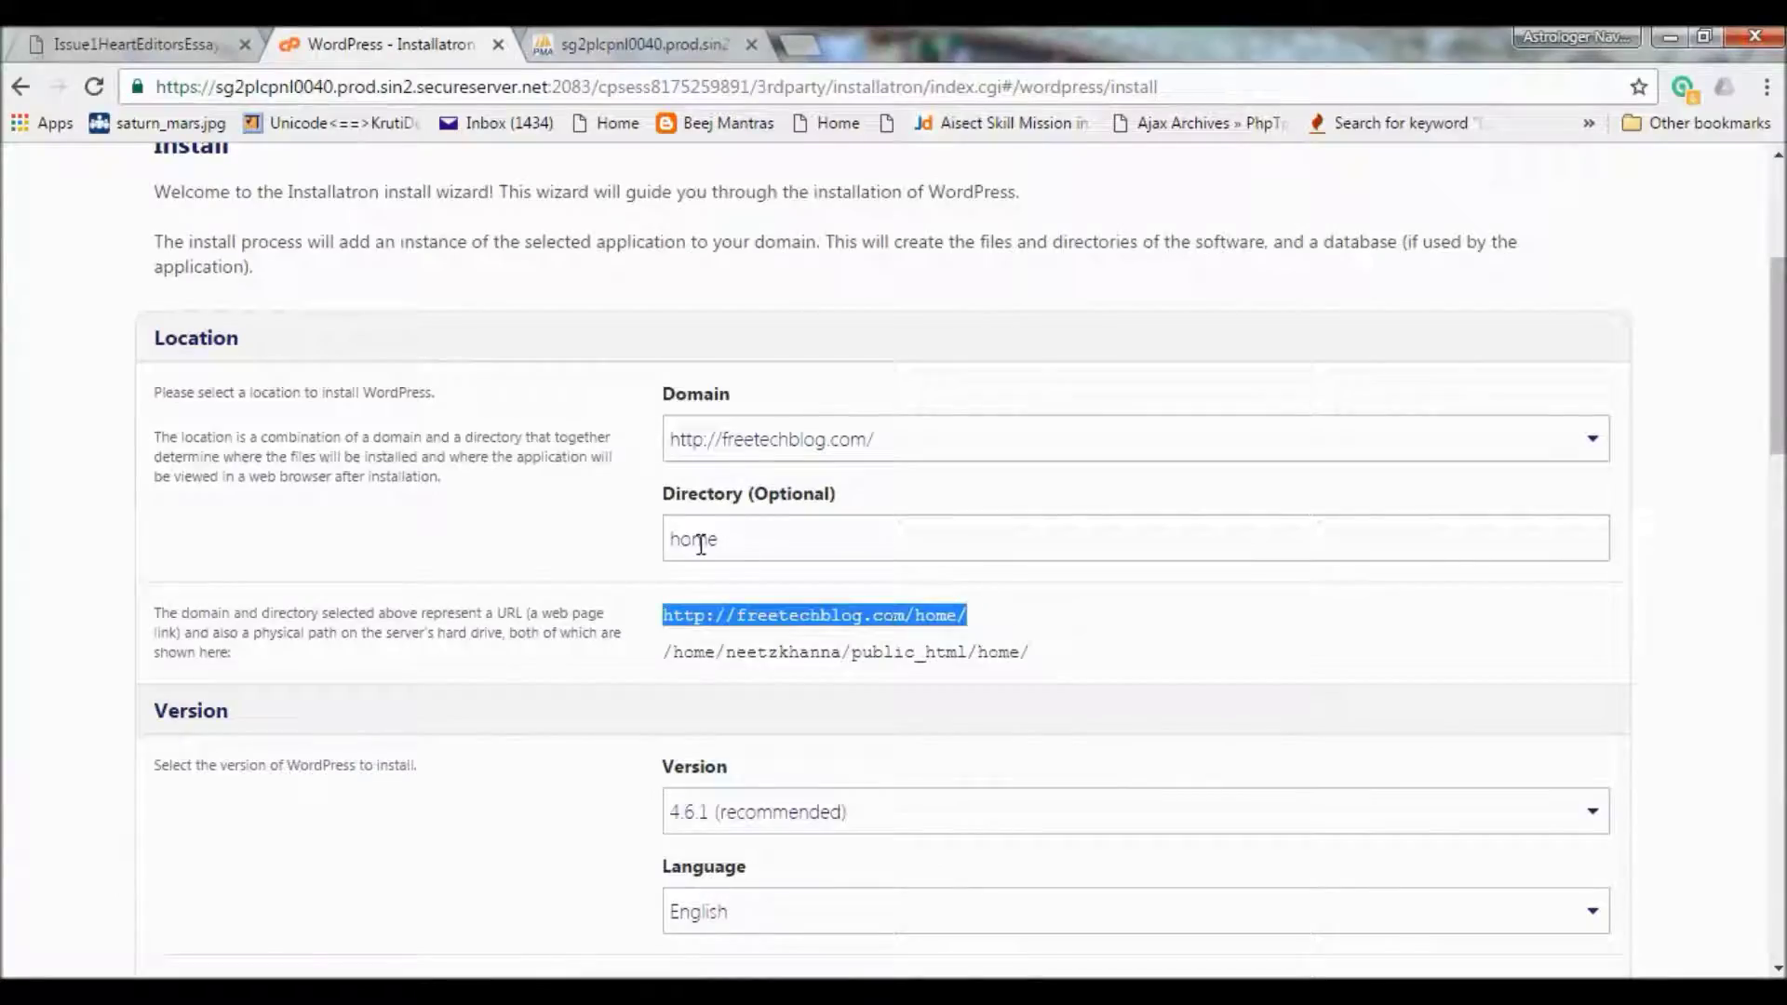
Try Delhi as the optional install directory, then clear the directory name.
{"action": "left_click", "coordinate": [544, 500]}
{"action": "double_click", "coordinate": [696, 543]}
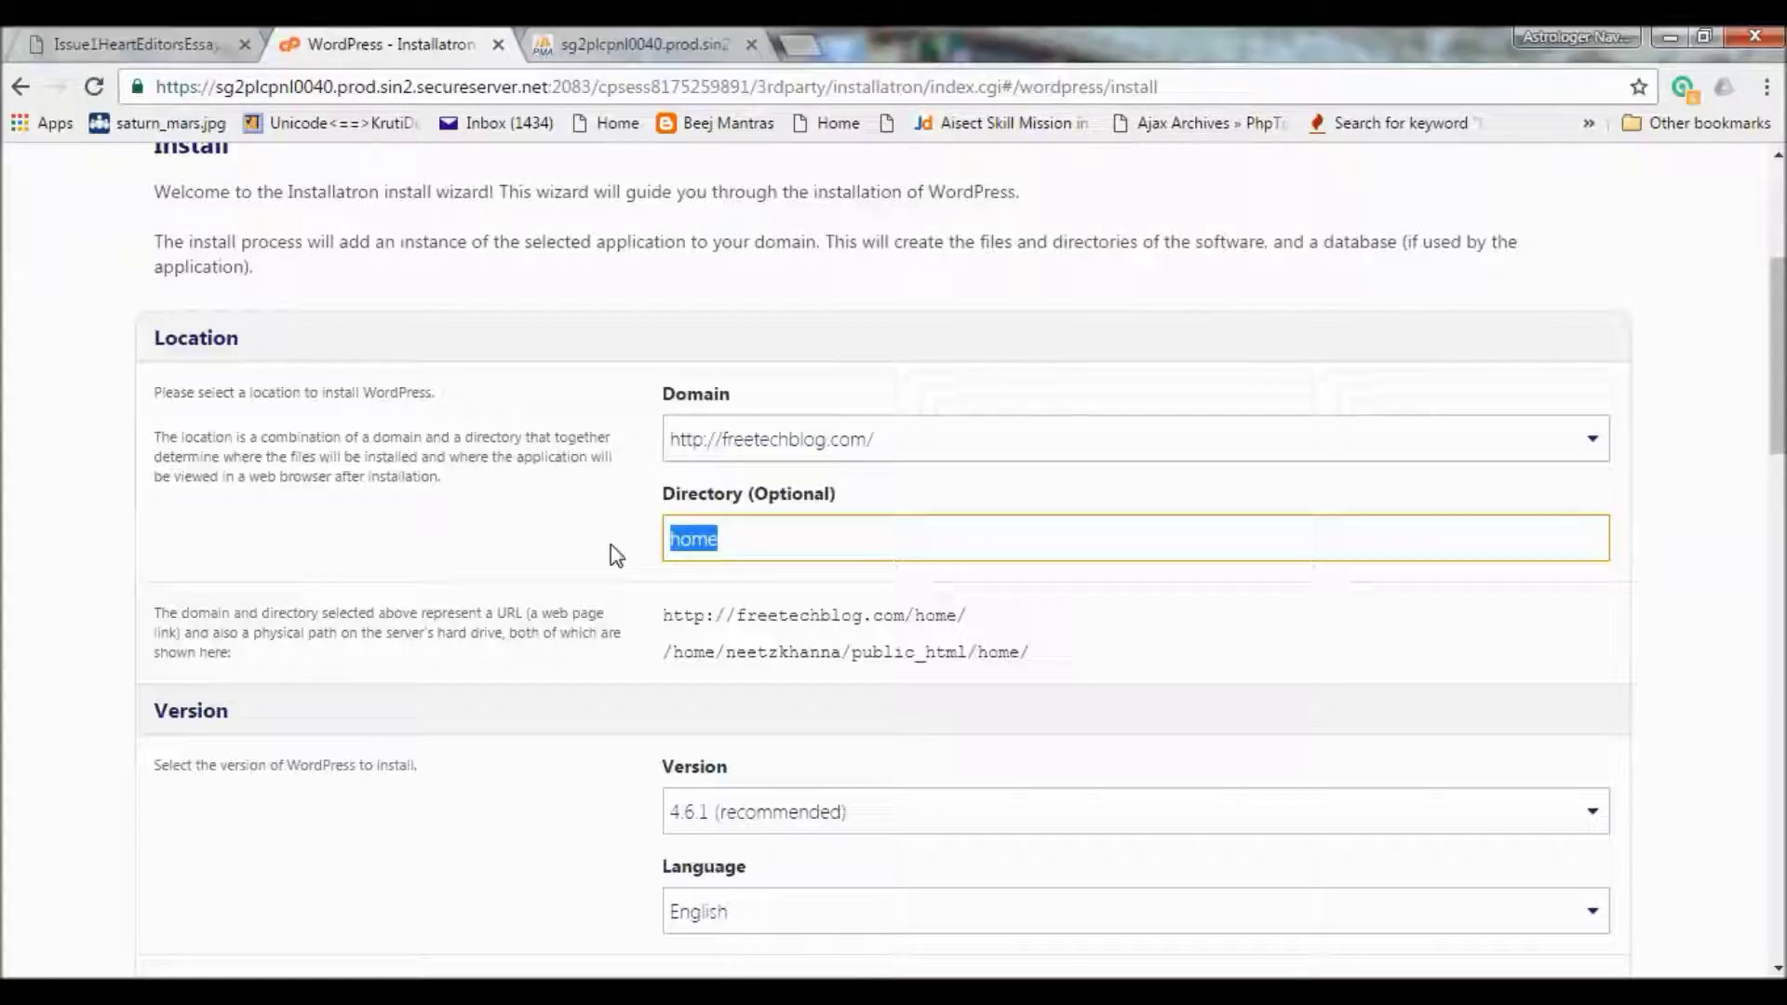
{"action": "type", "text": "Delhi"}
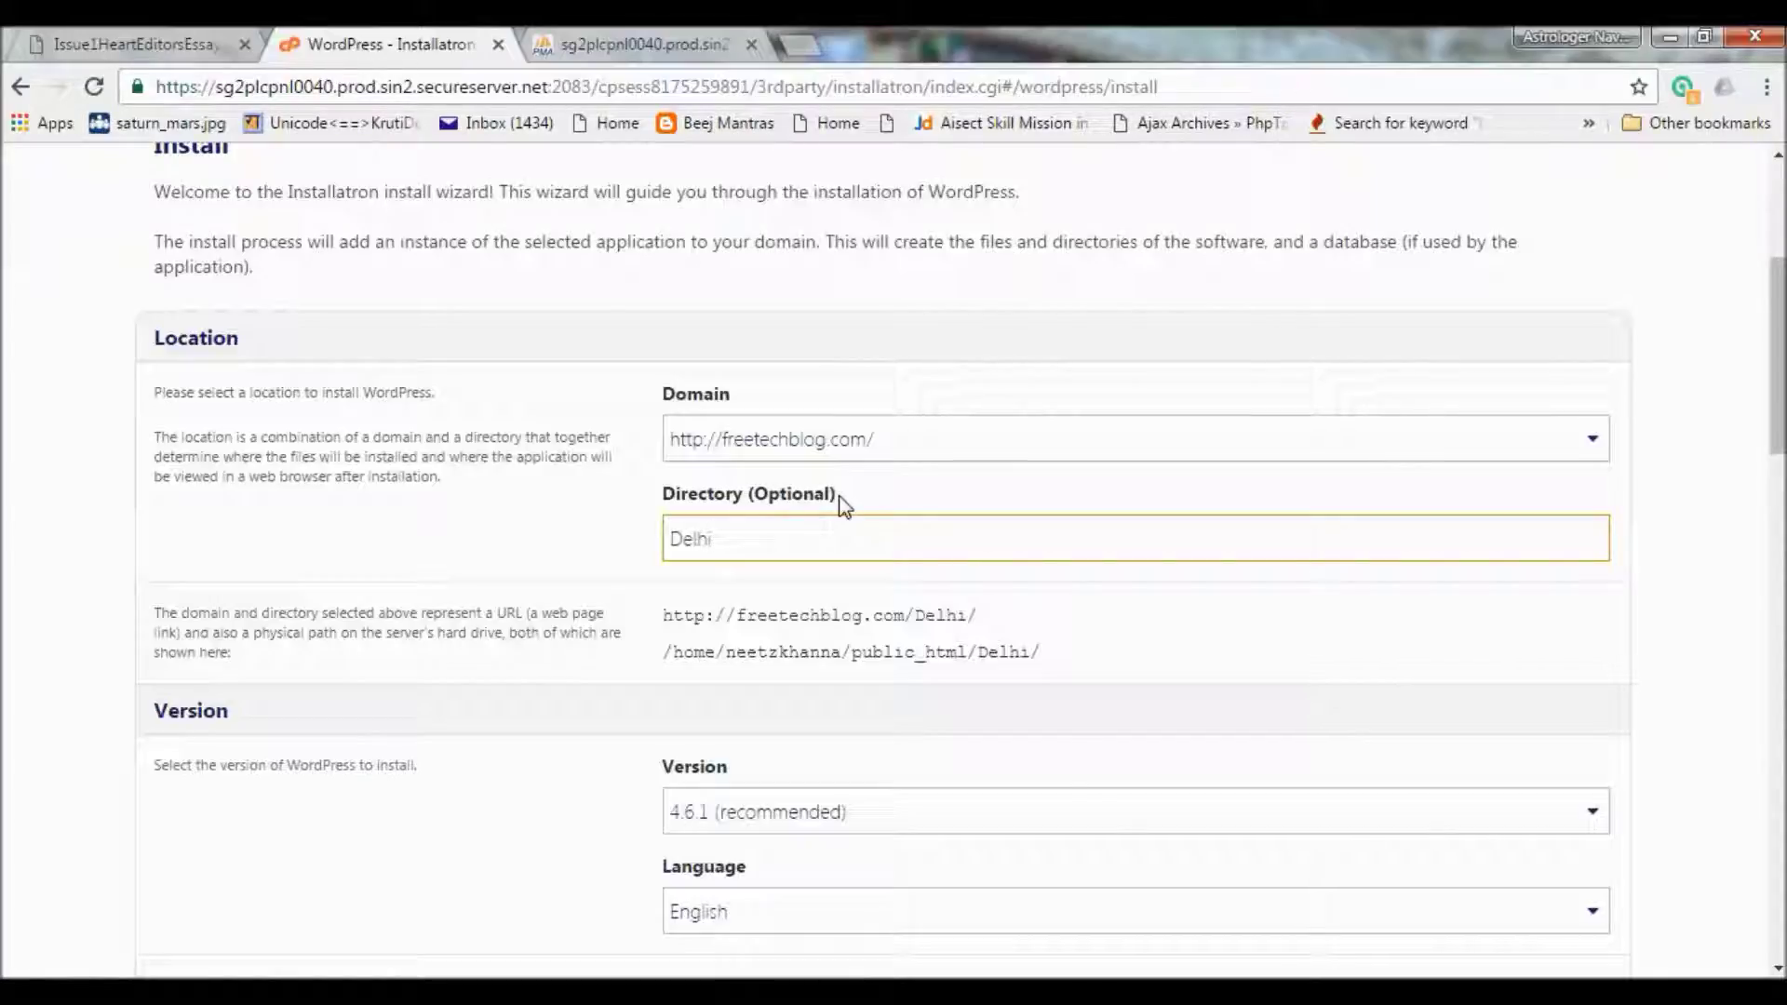
{"action": "left_click_drag", "start_coordinate": [761, 534], "coordinate": [590, 546]}
{"action": "key", "text": "BackSpace"}
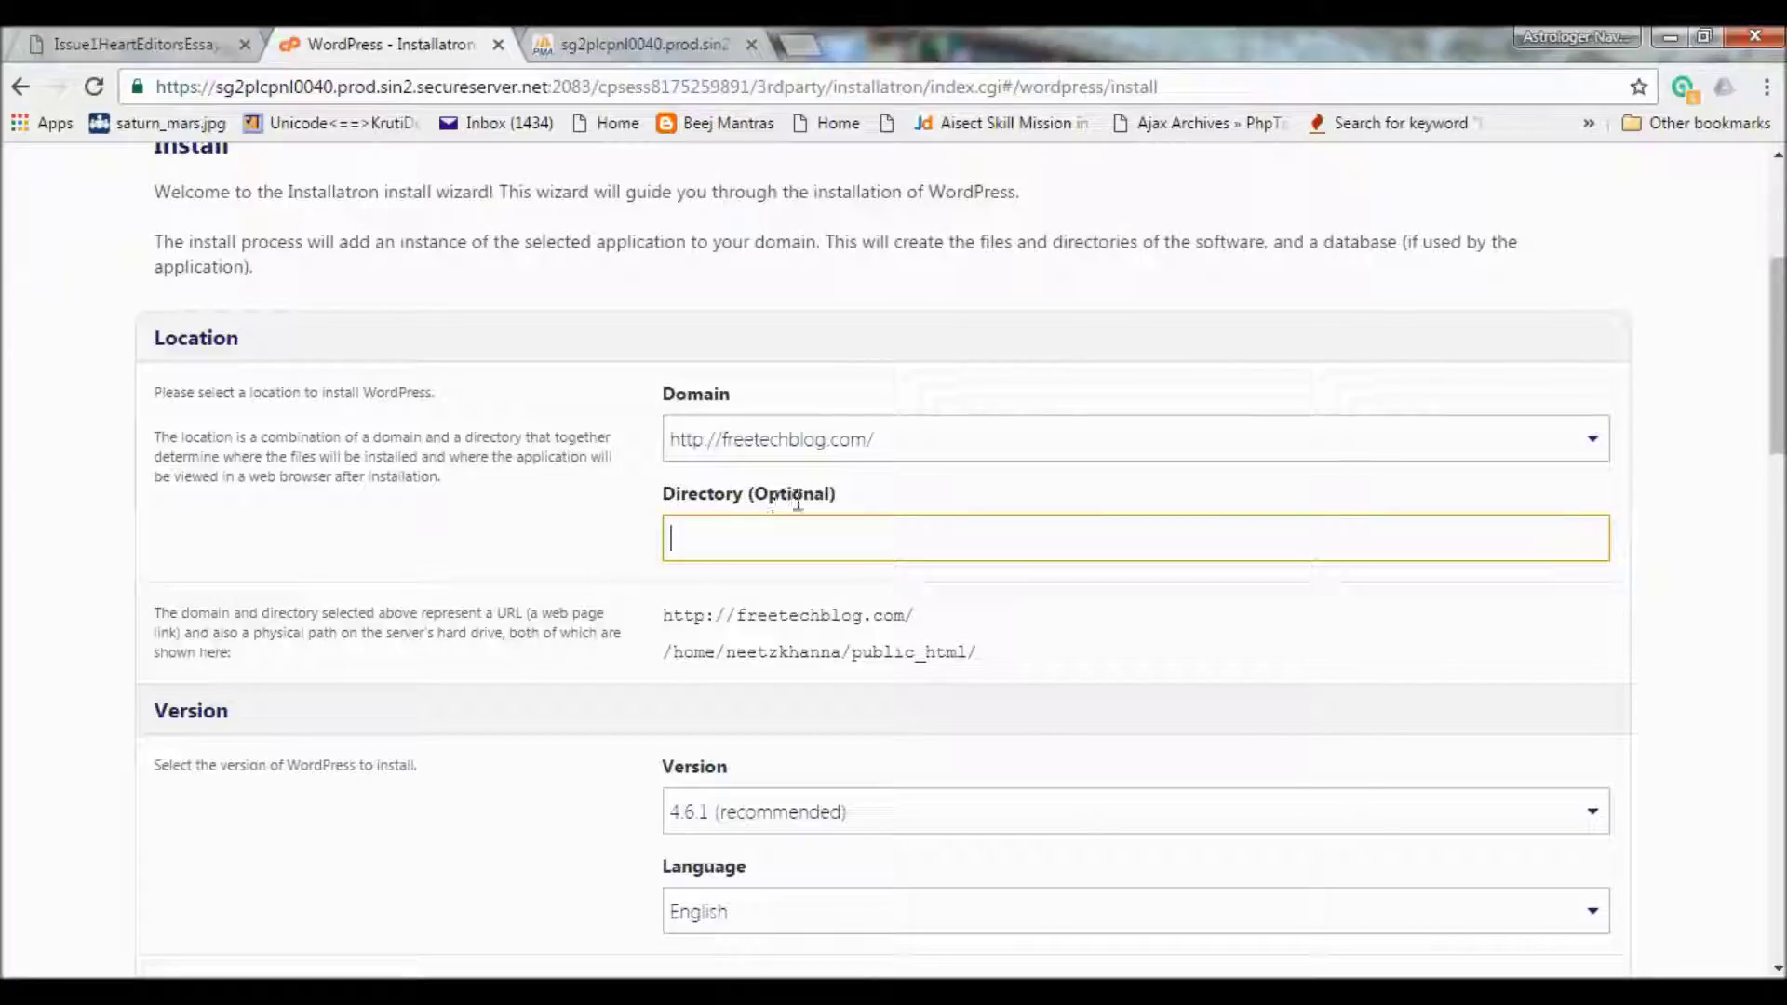
{"action": "left_click_drag", "start_coordinate": [744, 496], "coordinate": [860, 502]}
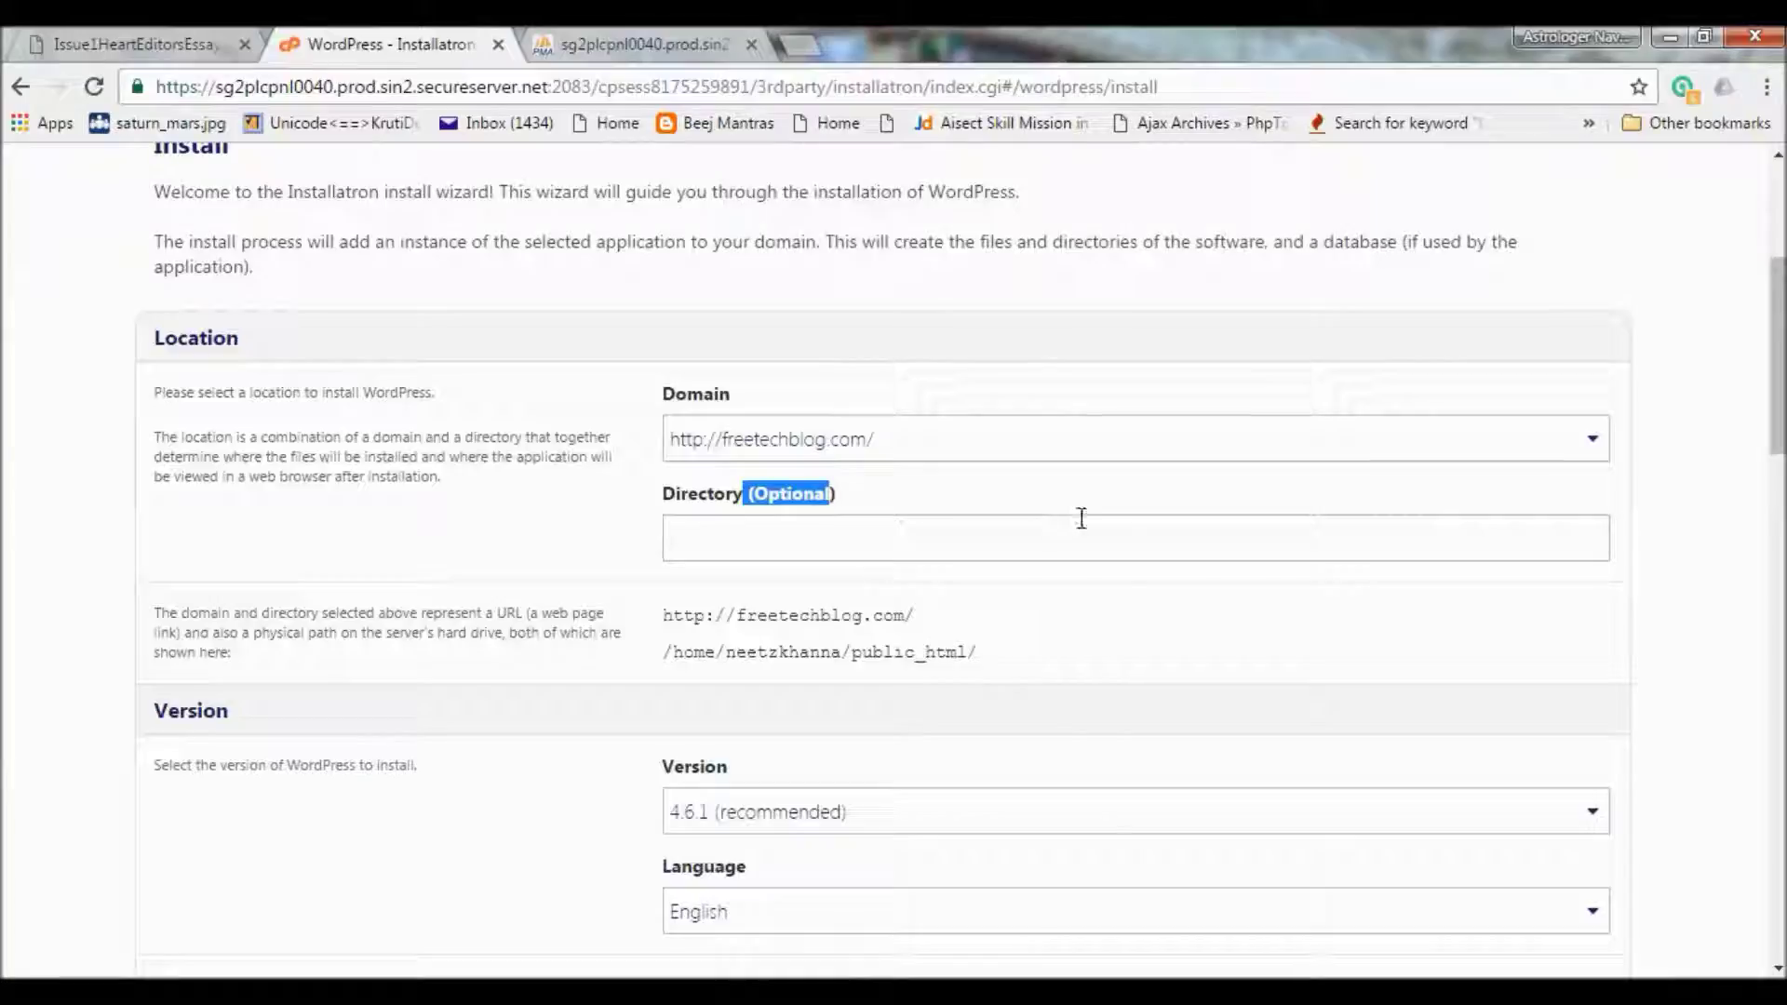
{"action": "left_click", "coordinate": [1140, 581]}
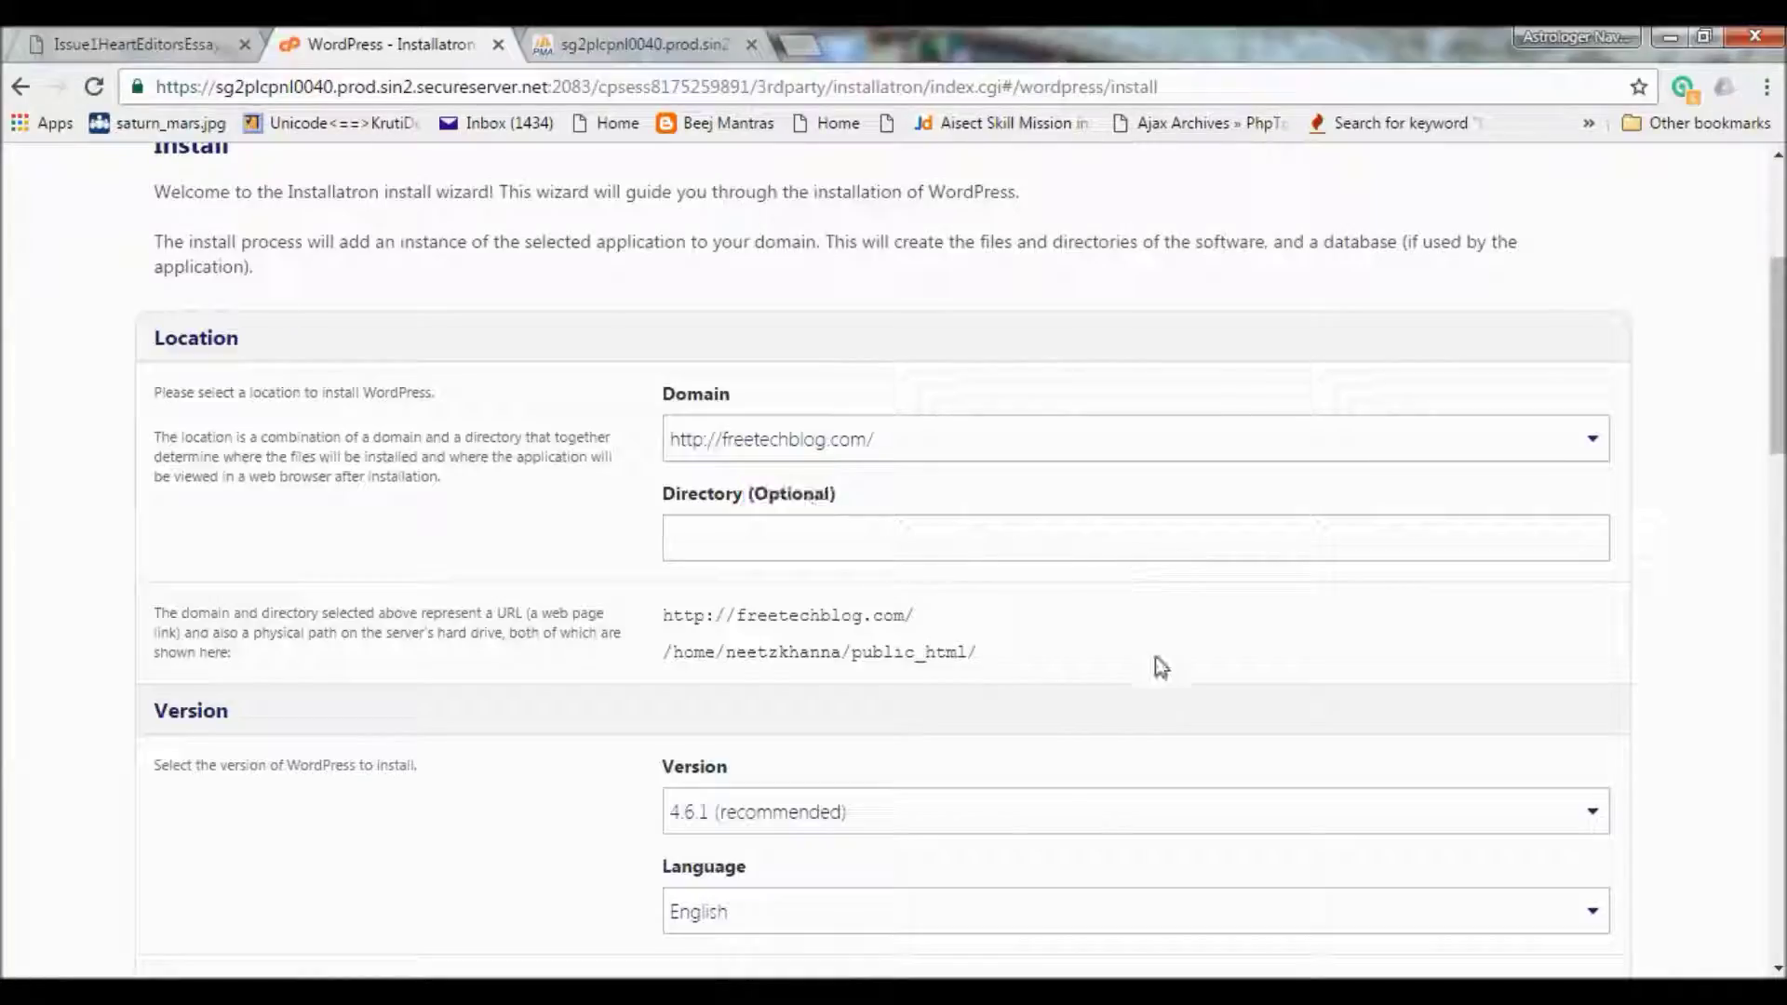
Examine the WordPress version, language, license agreement, automatic update and backup options, and the settings below them.
{"action": "scroll", "coordinate": [1159, 665], "scroll_direction": "down", "scroll_amount": 3}
{"action": "scroll", "coordinate": [1157, 623], "scroll_direction": "down", "scroll_amount": 1}
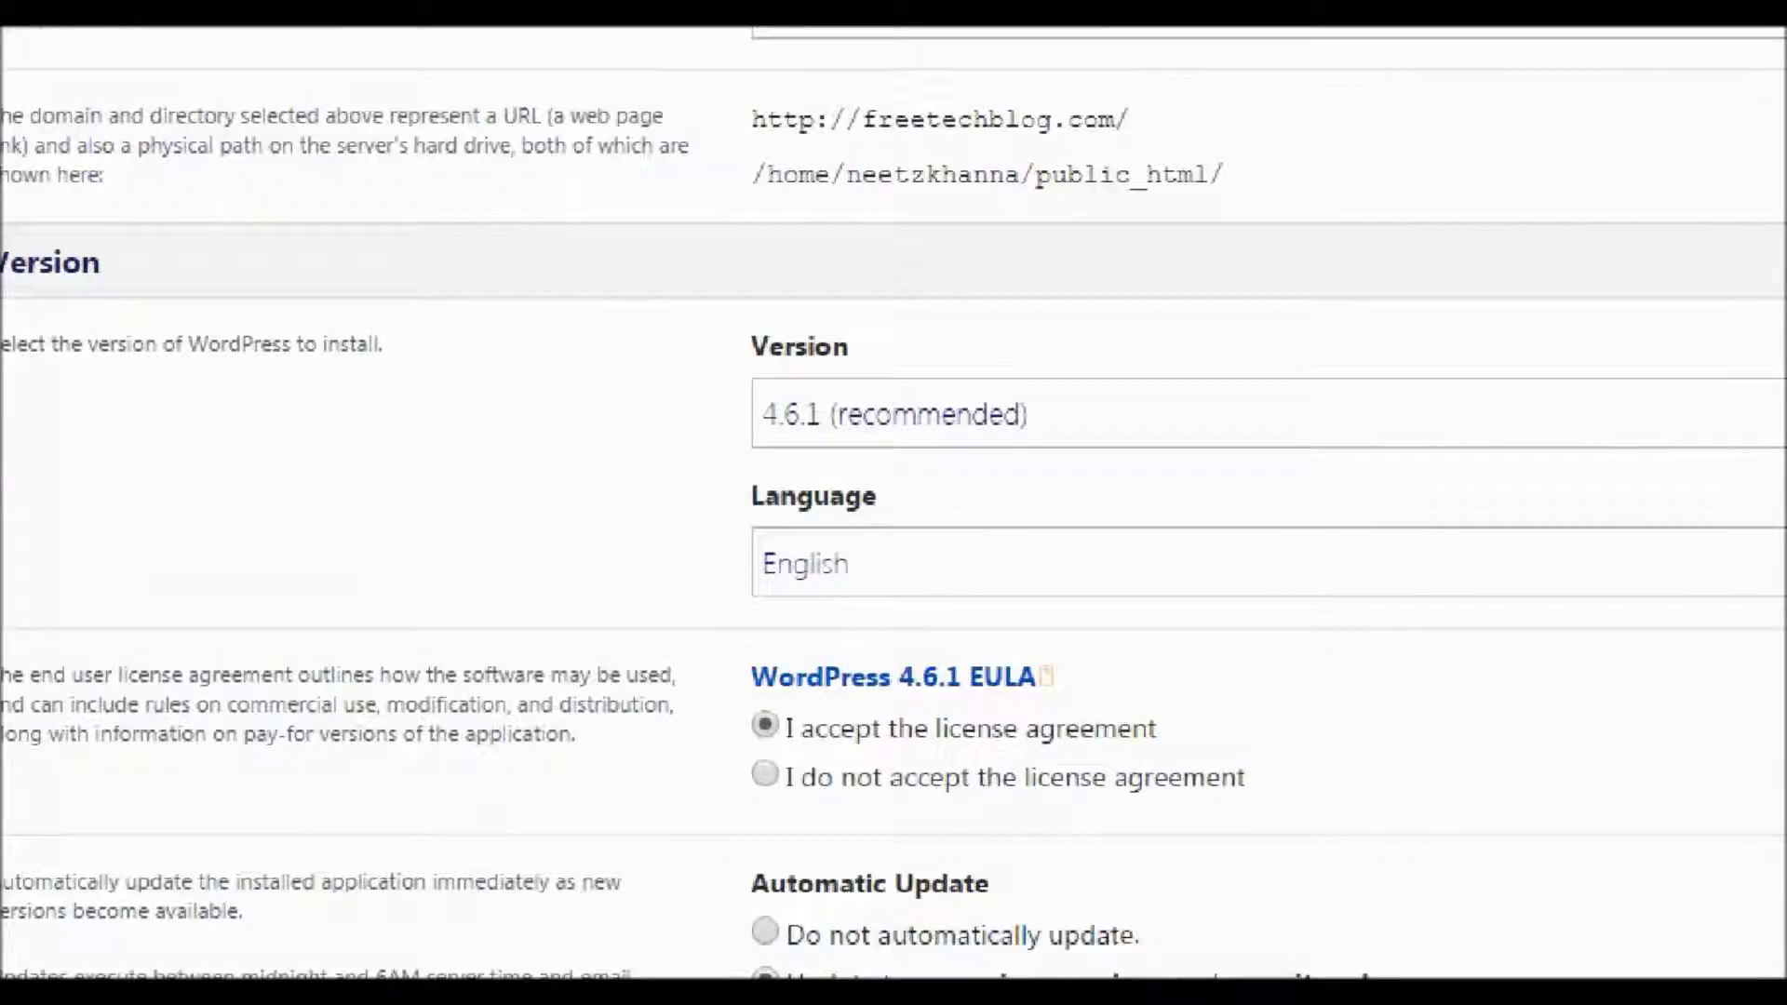
{"action": "mouse_move", "coordinate": [763, 471]}
{"action": "left_mouse_down"}
{"action": "mouse_move", "coordinate": [885, 471]}
{"action": "mouse_move", "coordinate": [836, 465]}
{"action": "left_mouse_up"}
{"action": "left_click_drag", "start_coordinate": [687, 607], "coordinate": [806, 605]}
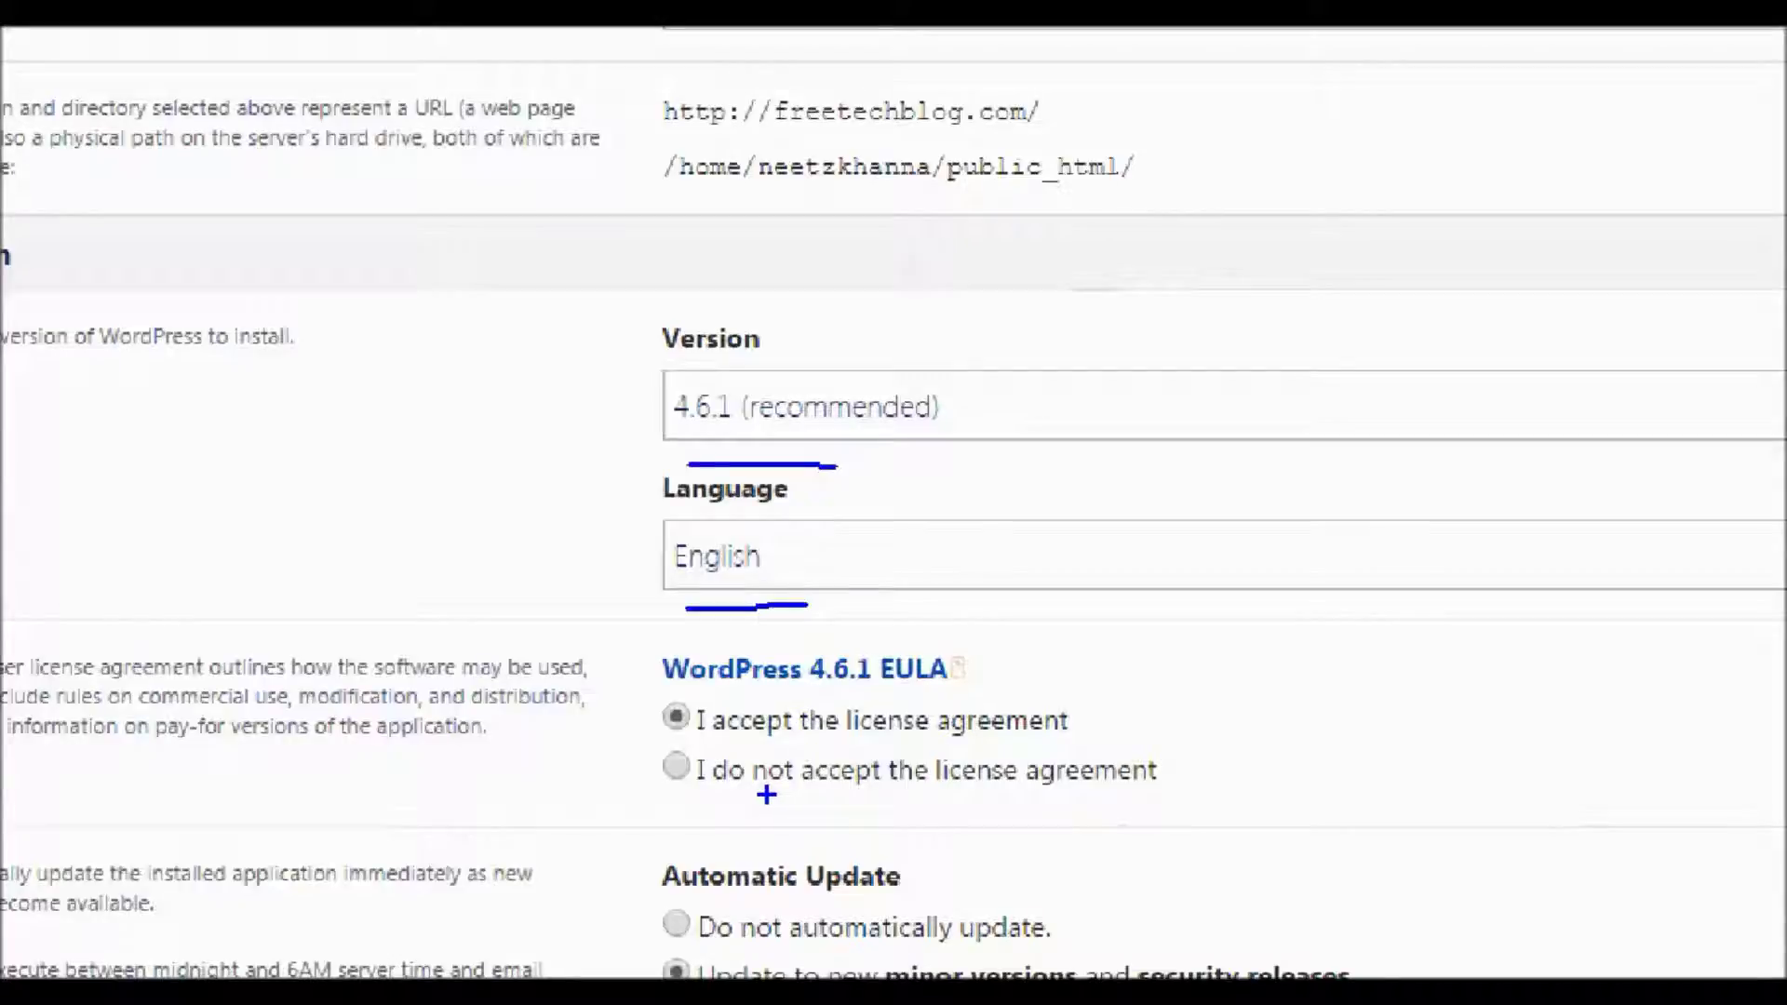
{"action": "scroll", "coordinate": [656, 668], "scroll_direction": "down", "scroll_amount": 1}
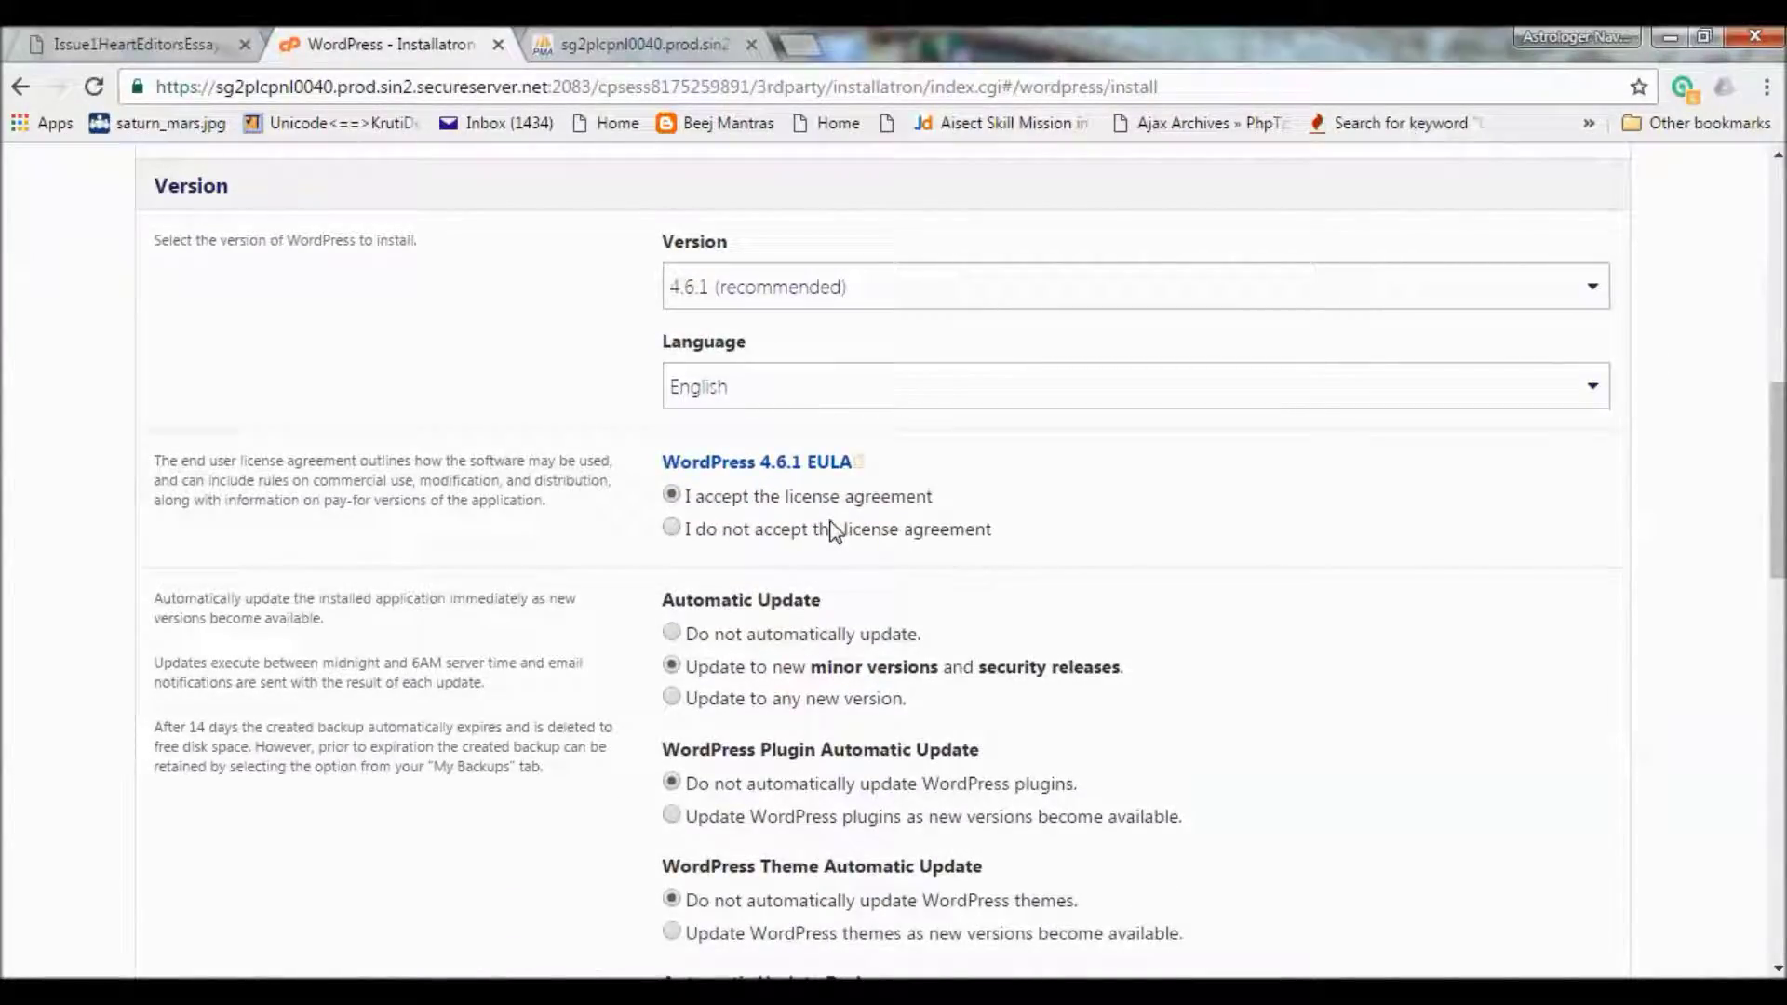
{"action": "scroll", "coordinate": [831, 530], "scroll_direction": "down", "scroll_amount": 2}
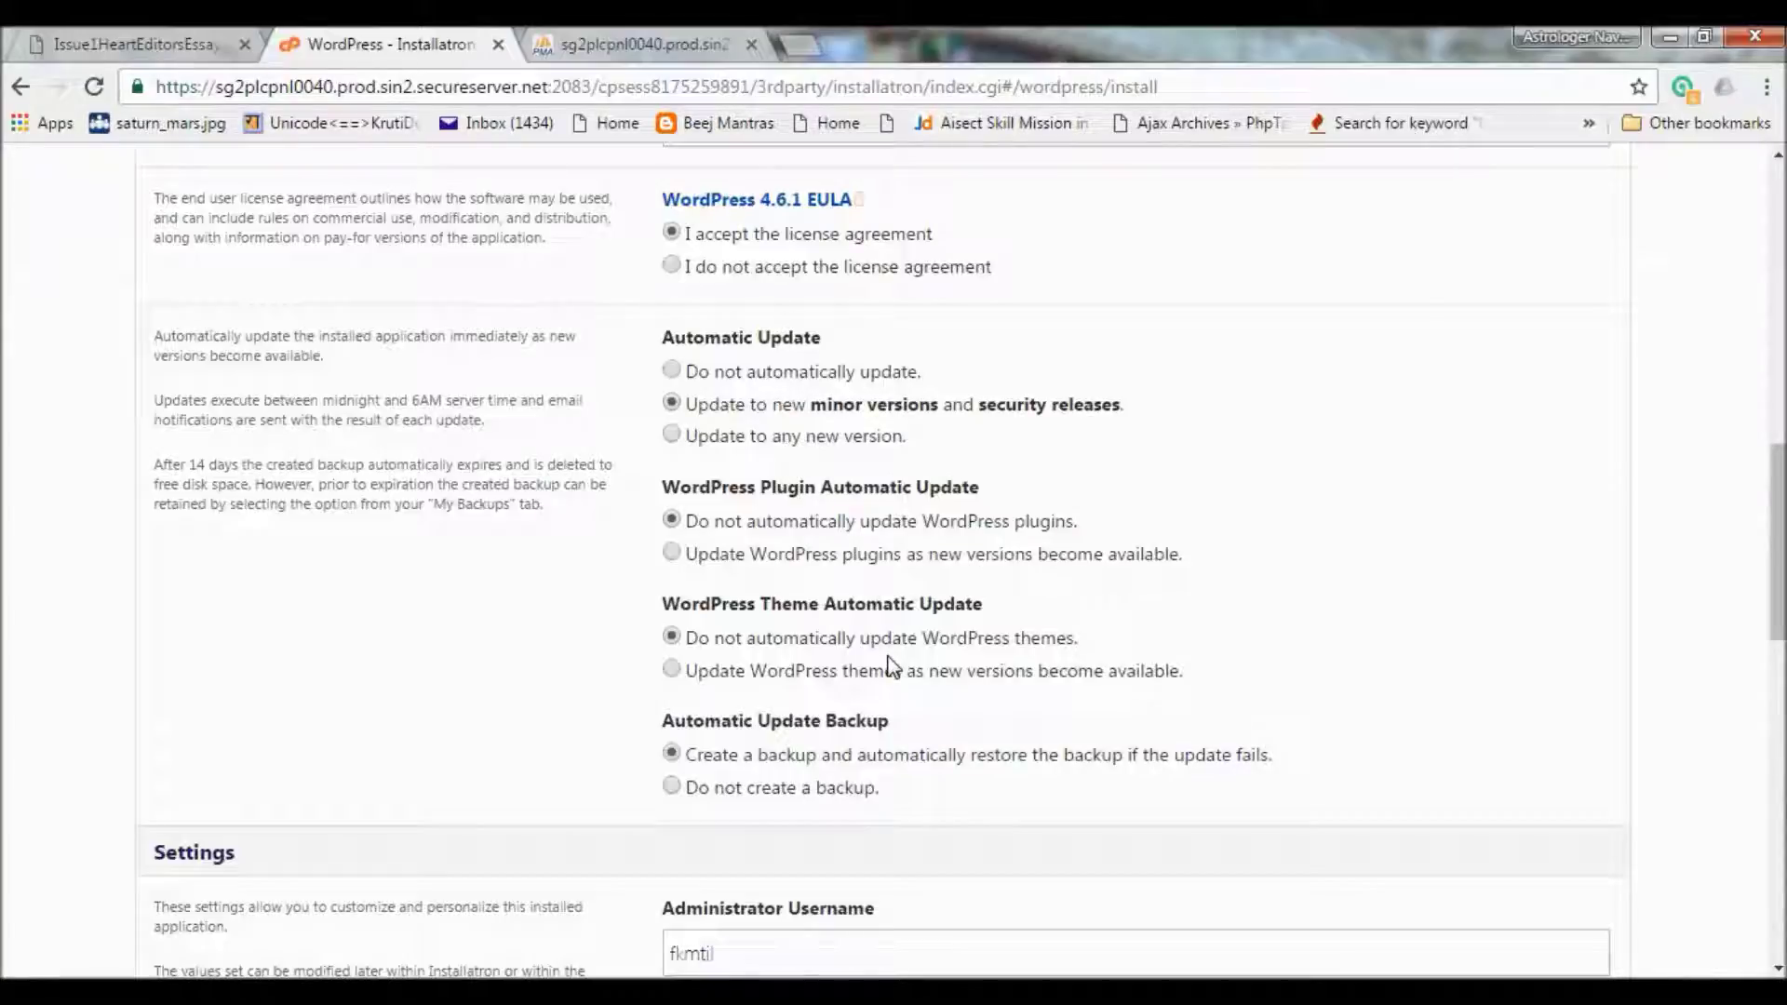
{"action": "scroll", "coordinate": [890, 668], "scroll_direction": "down", "scroll_amount": 2}
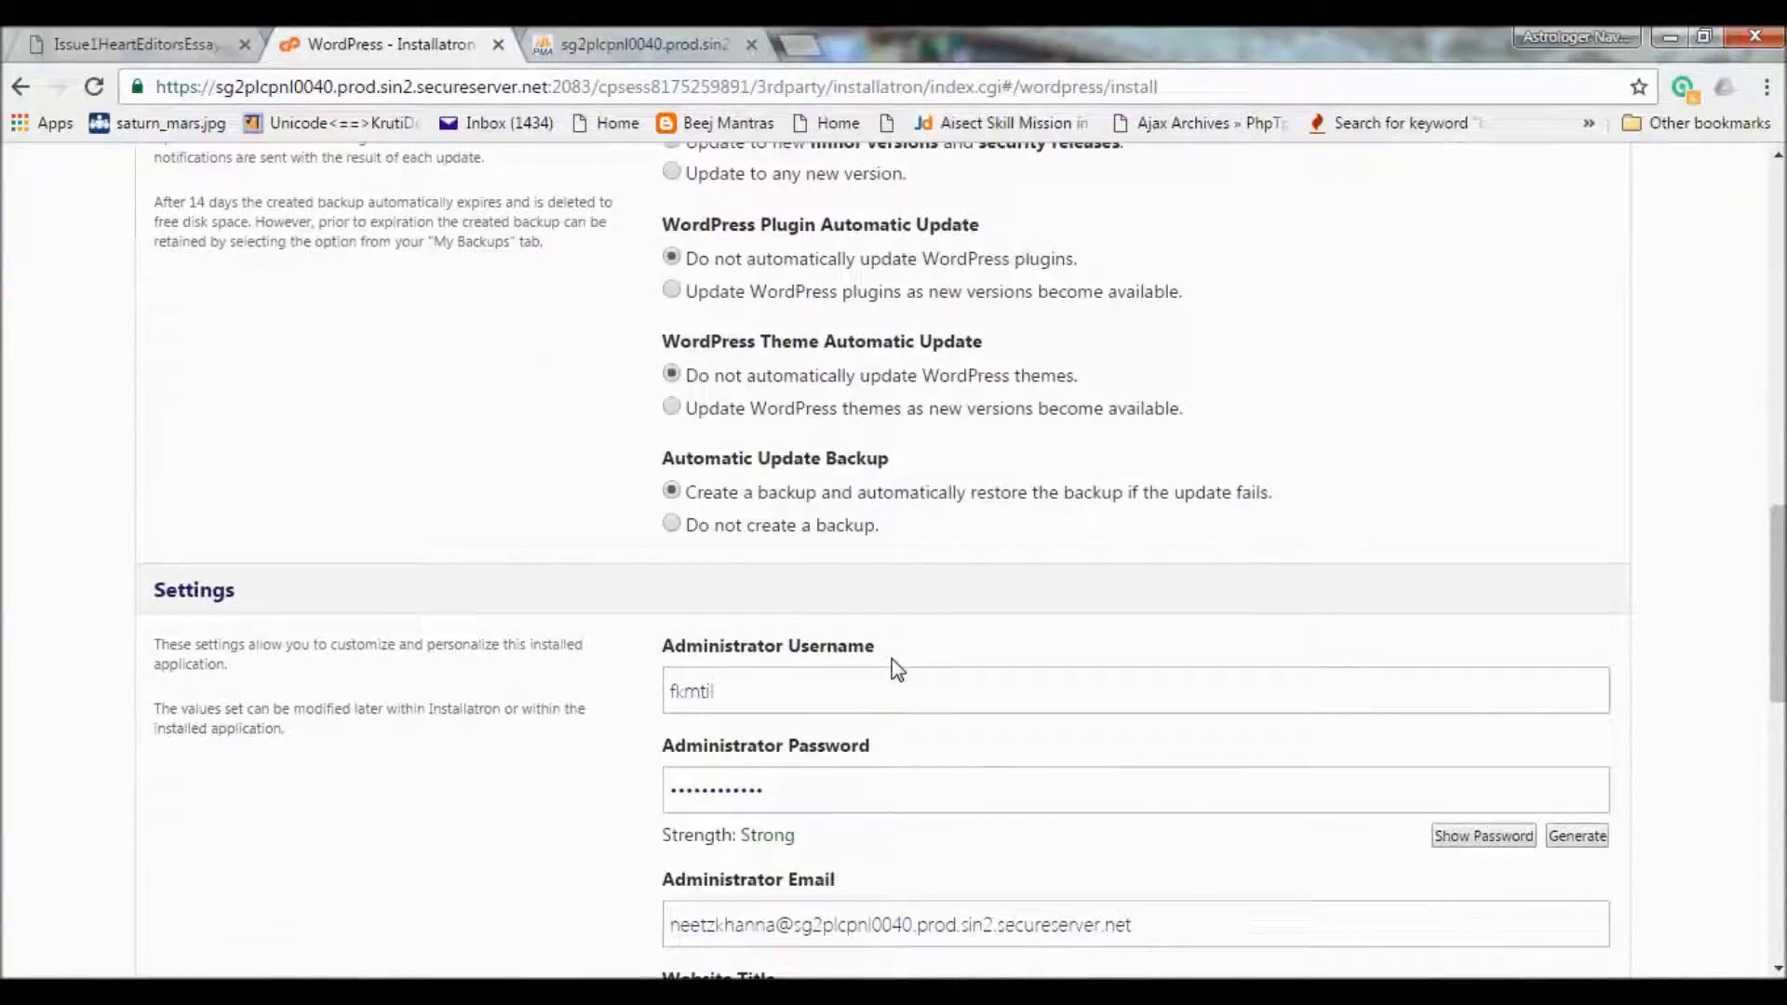
{"action": "scroll", "coordinate": [930, 644], "scroll_direction": "up", "scroll_amount": 1}
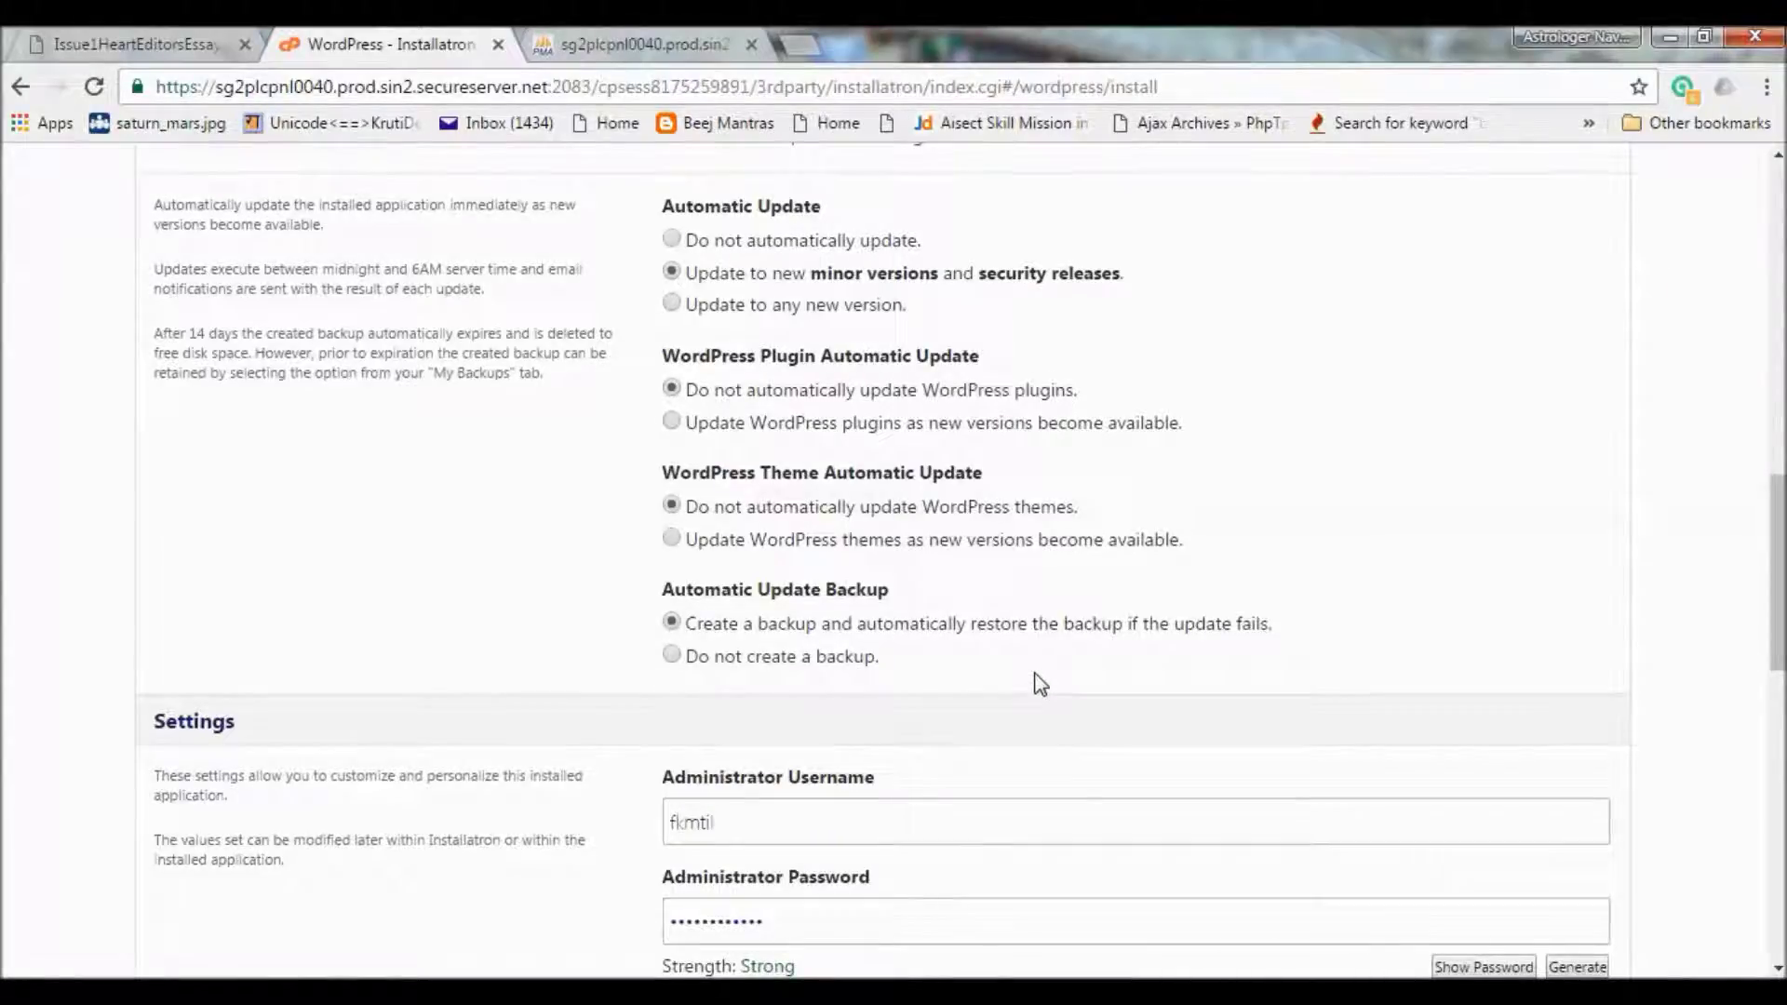
{"action": "scroll", "coordinate": [1037, 684], "scroll_direction": "down", "scroll_amount": 3}
{"action": "scroll", "coordinate": [1037, 672], "scroll_direction": "down", "scroll_amount": 2}
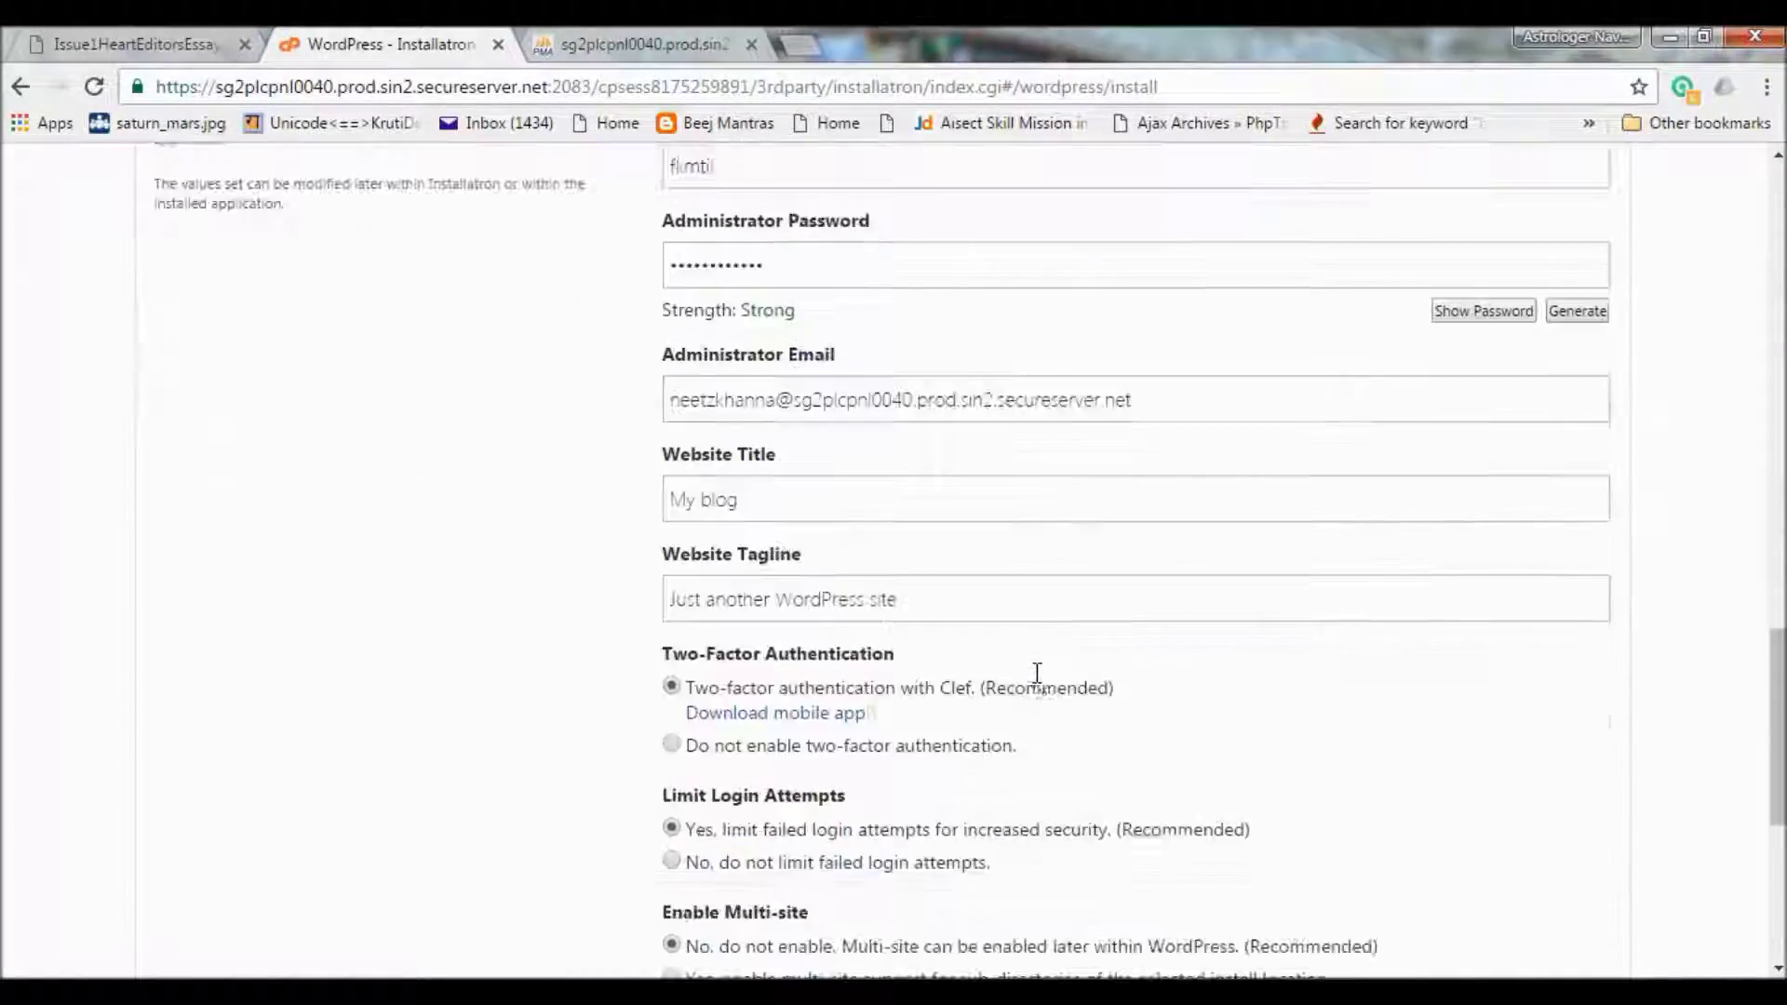
Replace the administrator username with admi in the install settings.
{"action": "scroll", "coordinate": [1033, 642], "scroll_direction": "up", "scroll_amount": 1}
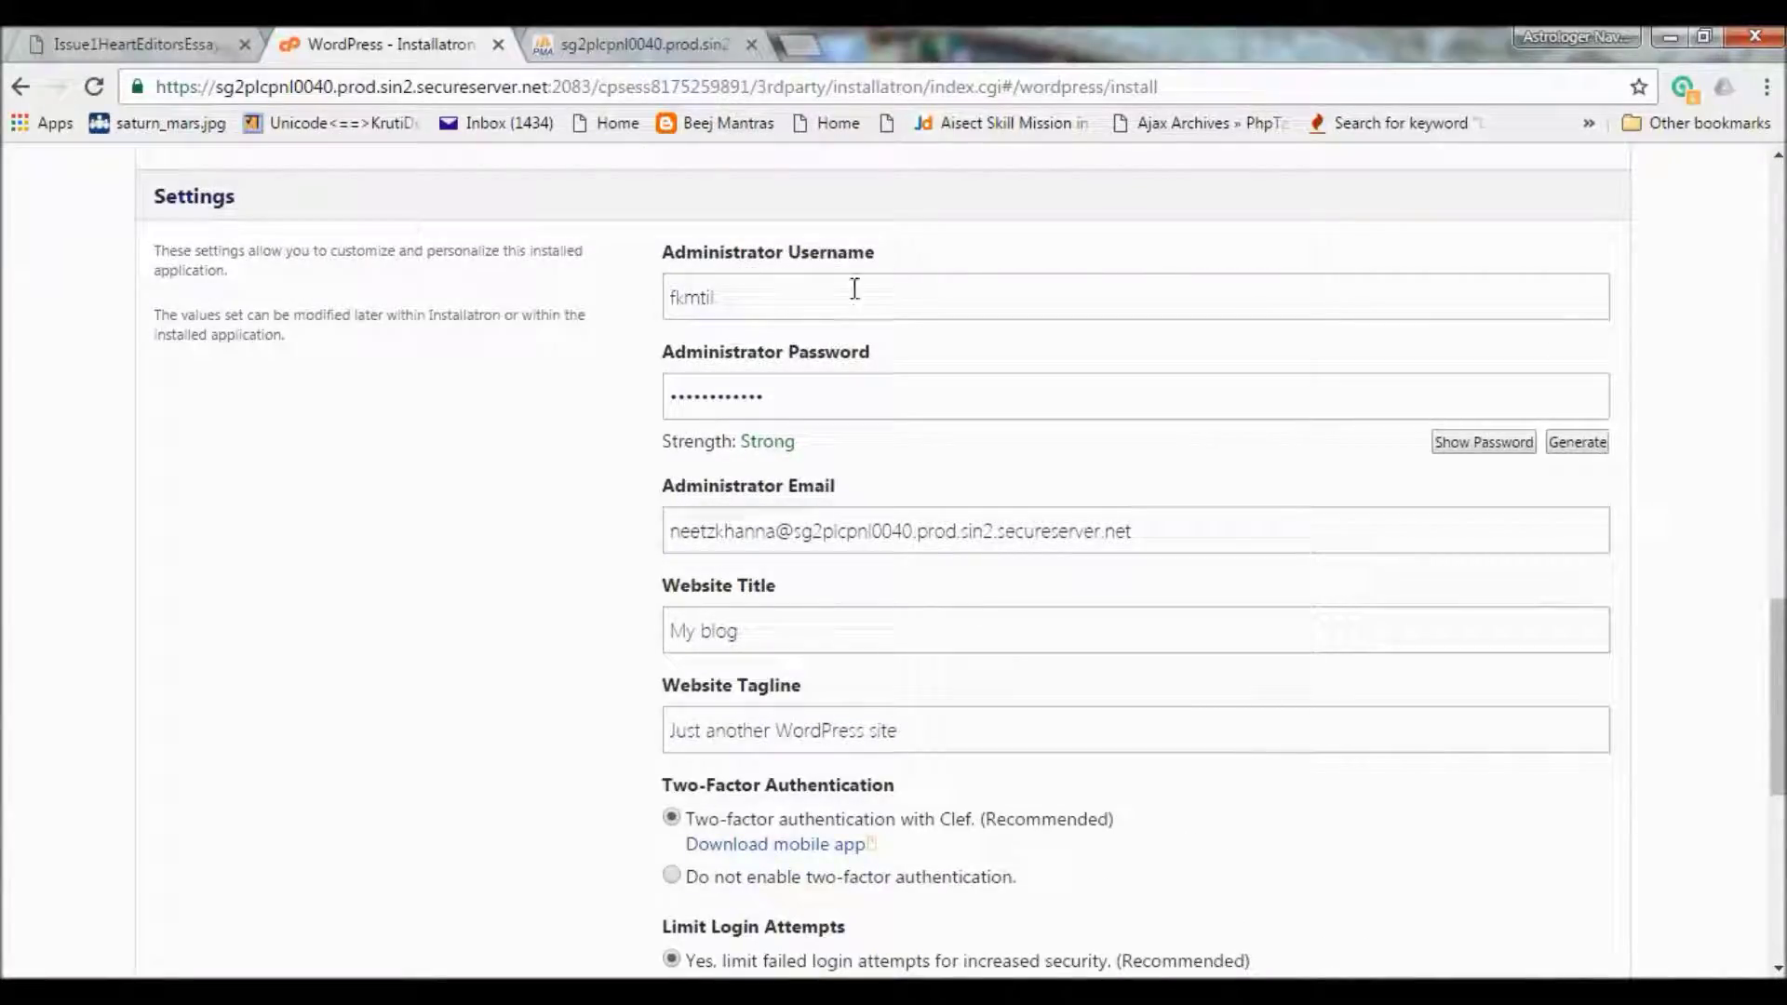
{"action": "double_click", "coordinate": [823, 303]}
{"action": "key", "text": "BackSpace"}
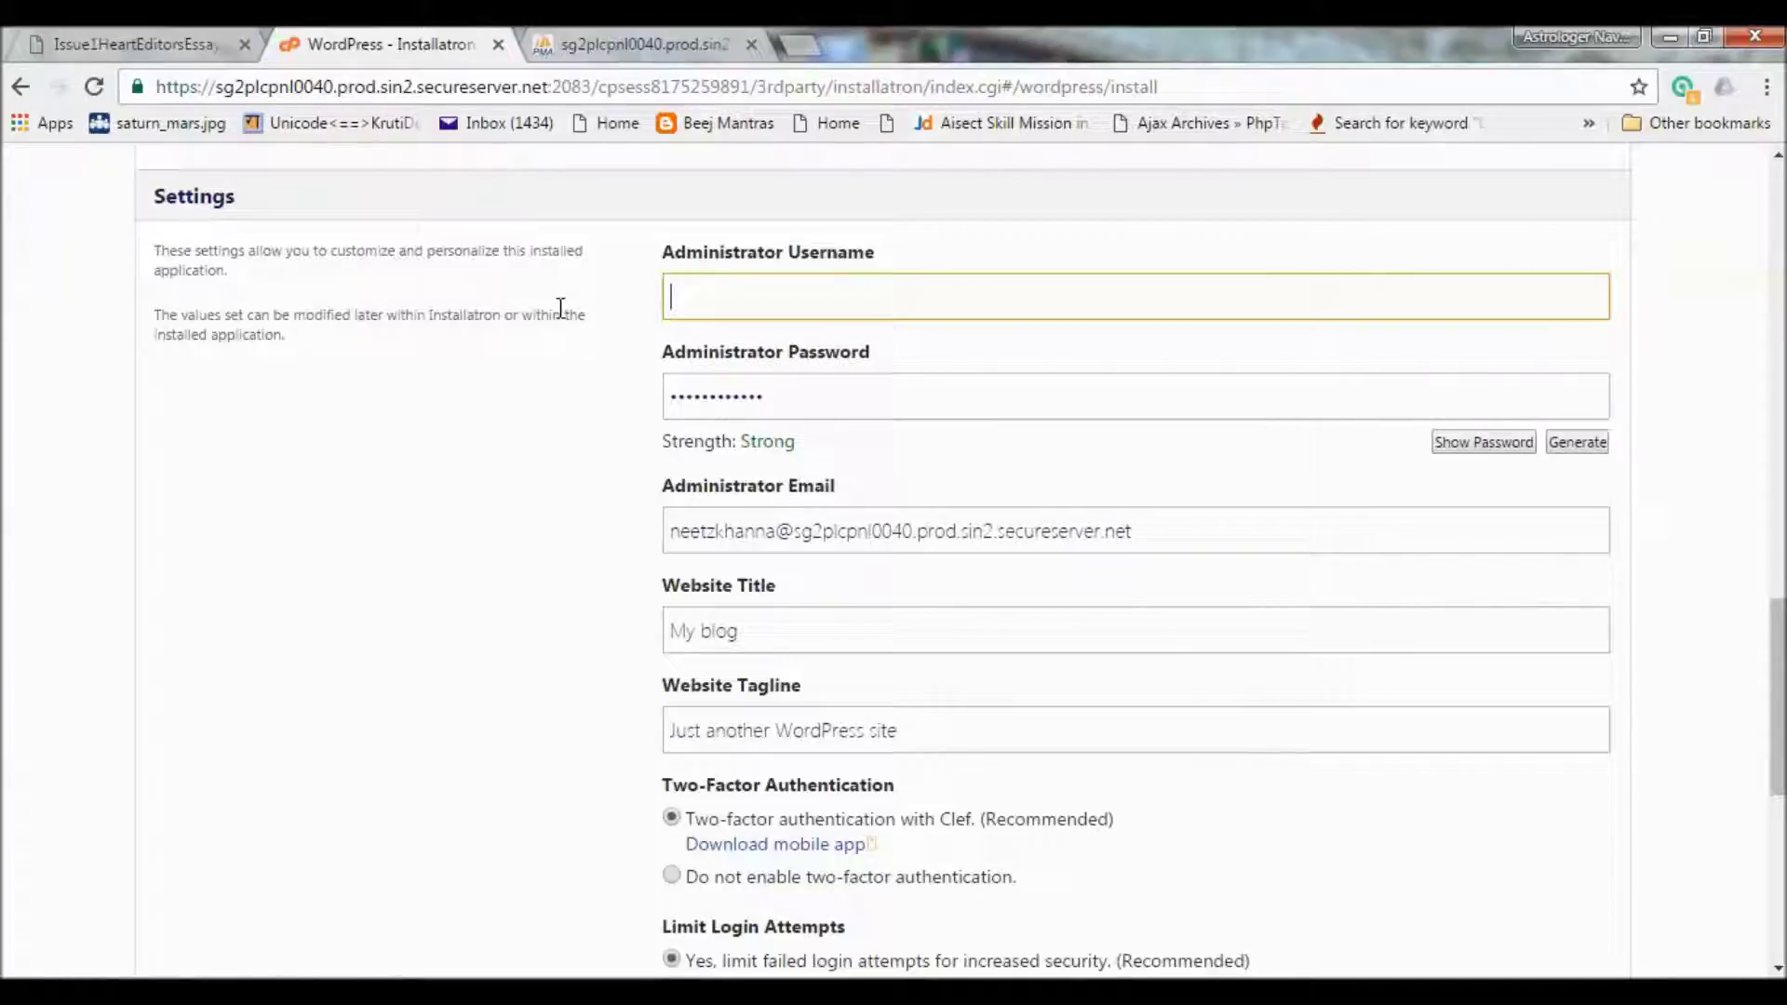
{"action": "type", "text": "admi"}
Clear the prefilled administrator password and enter a new administrator password.
{"action": "key", "text": "BackSpace"}
{"action": "key", "text": "BackSpace"}
{"action": "key", "text": "BackSpace"}
{"action": "key", "text": "BackSpace"}
{"action": "key", "text": "BackSpace"}
{"action": "key", "text": "BackSpace"}
{"action": "key", "text": "BackSpace"}
{"action": "key", "text": "BackSpace"}
{"action": "key", "text": "BackSpace"}
{"action": "key", "text": "BackSpace"}
{"action": "key", "text": "BackSpace"}
{"action": "key", "text": "BackSpace"}
Start the WordPress installation, keeping the default site title, security, multi-site and advanced settings.
{"action": "scroll", "coordinate": [844, 561], "scroll_direction": "down", "scroll_amount": 3}
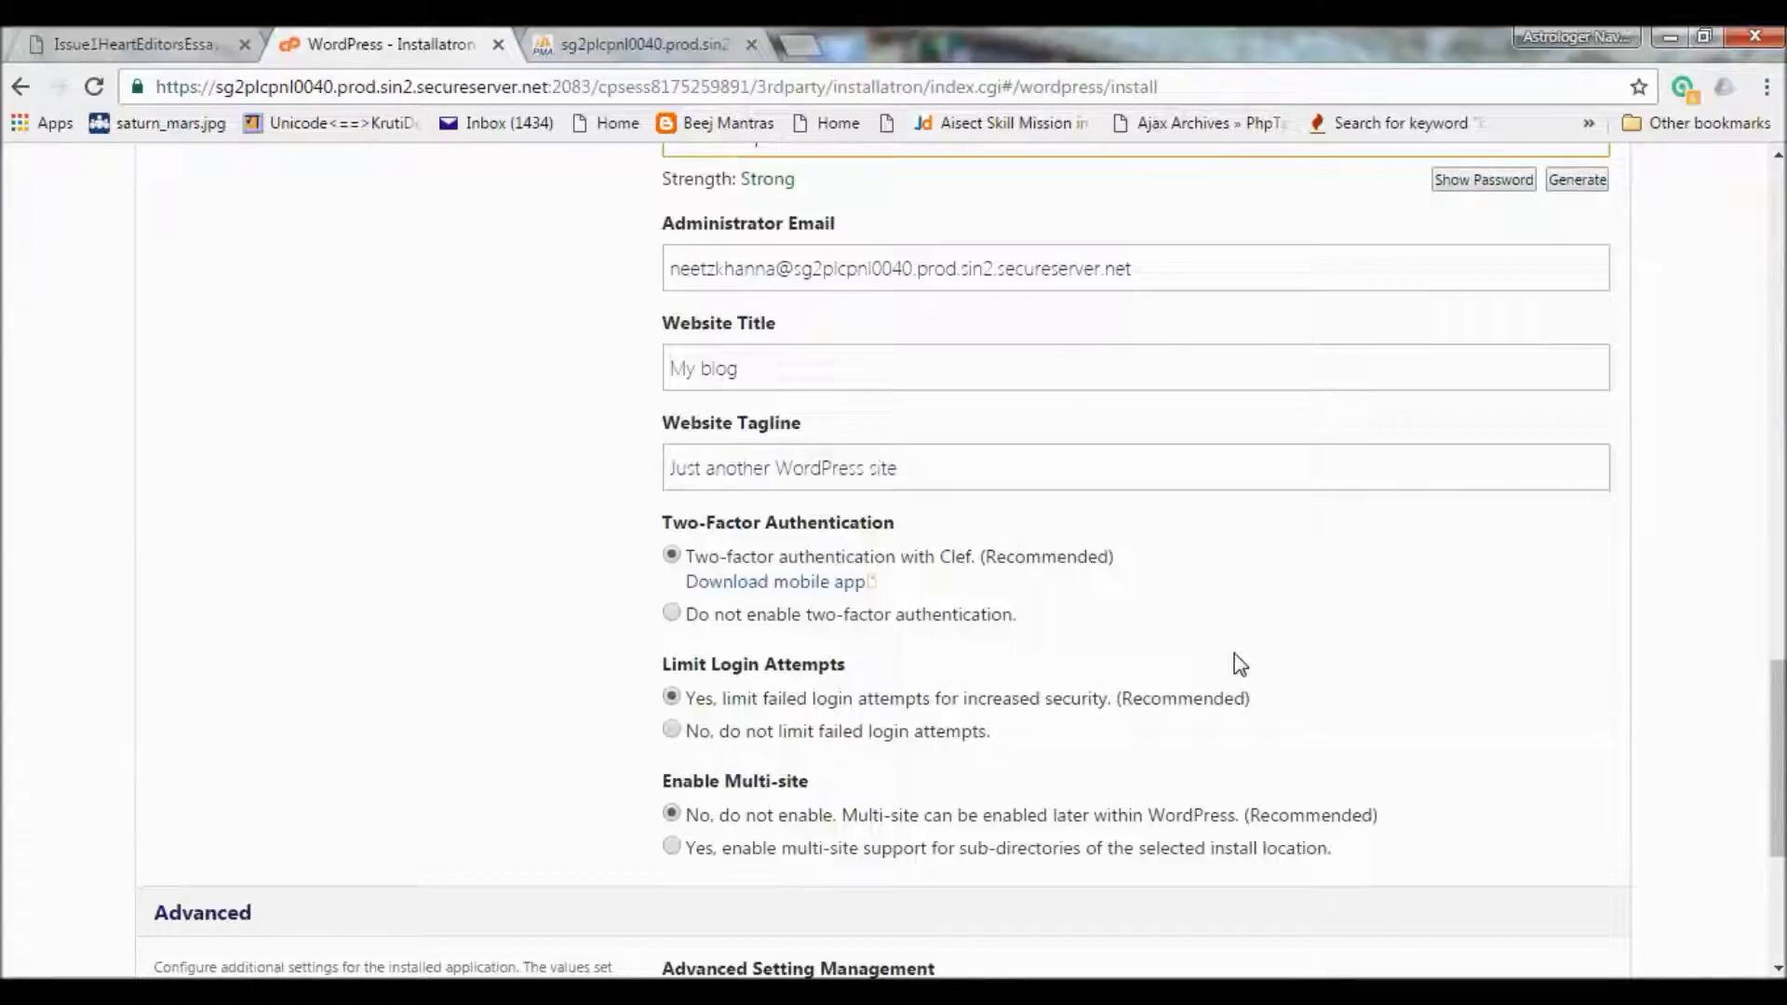
{"action": "scroll", "coordinate": [1234, 653], "scroll_direction": "down", "scroll_amount": 3}
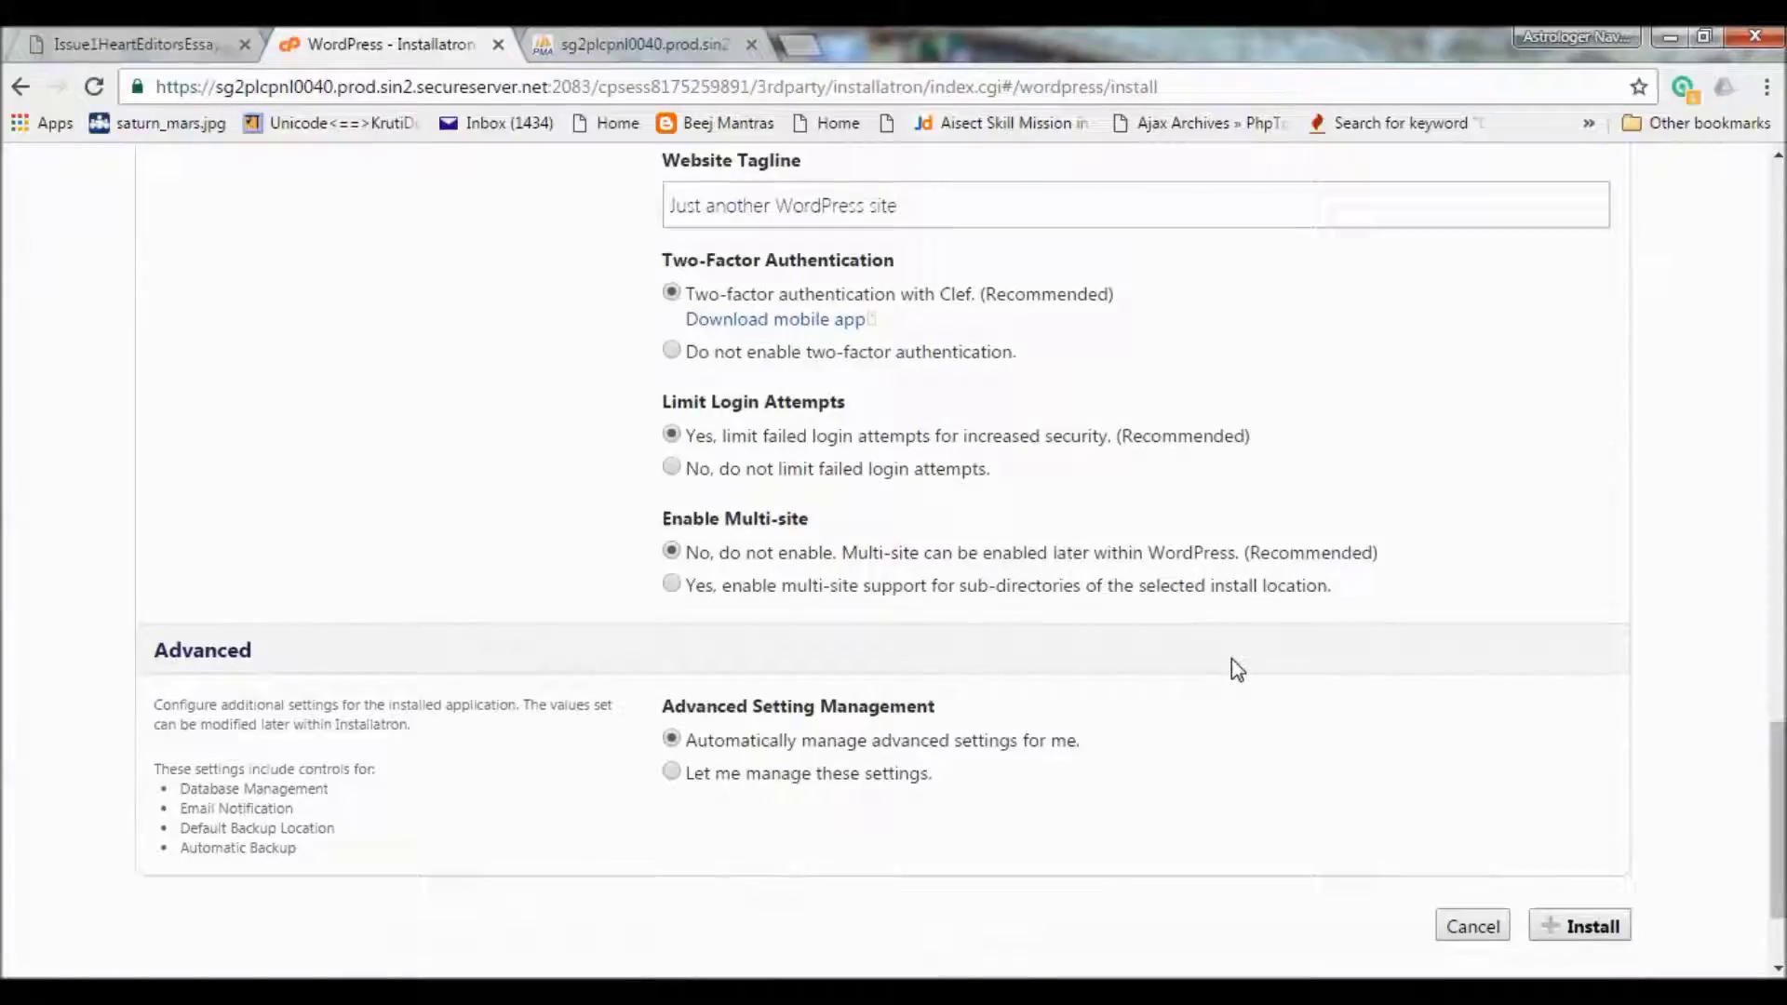
{"action": "scroll", "coordinate": [1231, 657], "scroll_direction": "down", "scroll_amount": 1}
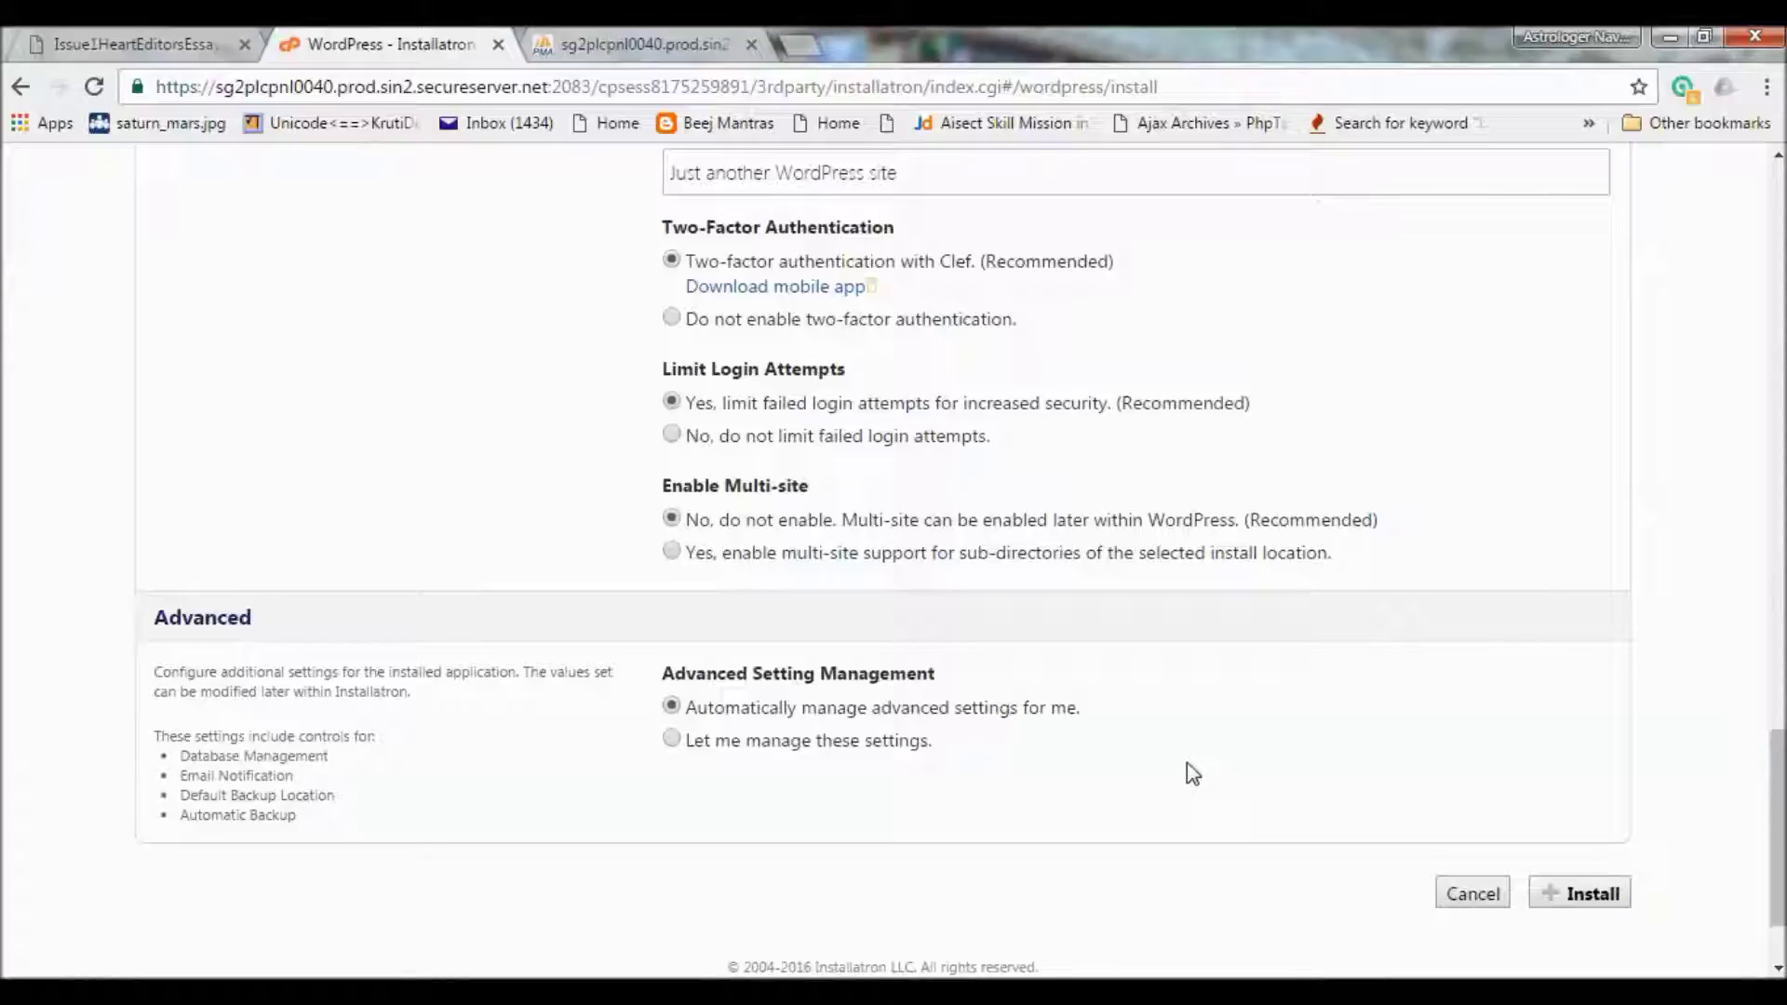
{"action": "scroll", "coordinate": [1661, 777], "scroll_direction": "down", "scroll_amount": 2}
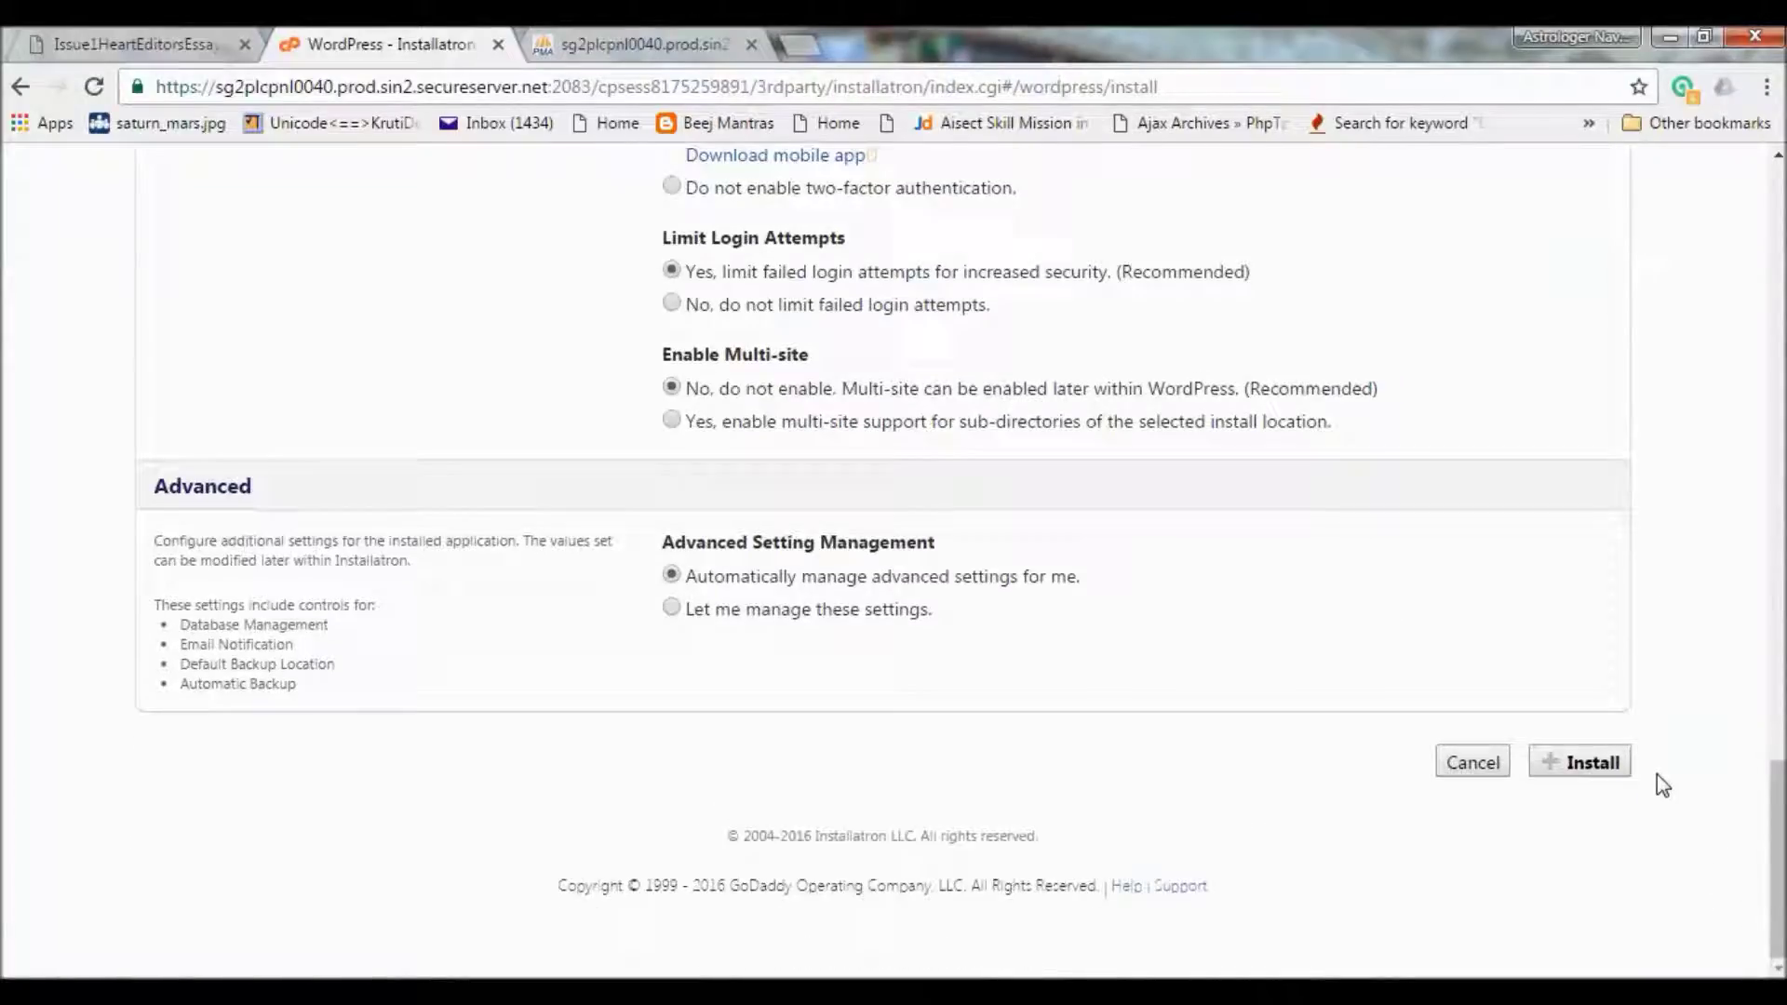
{"action": "left_click", "coordinate": [1590, 773]}
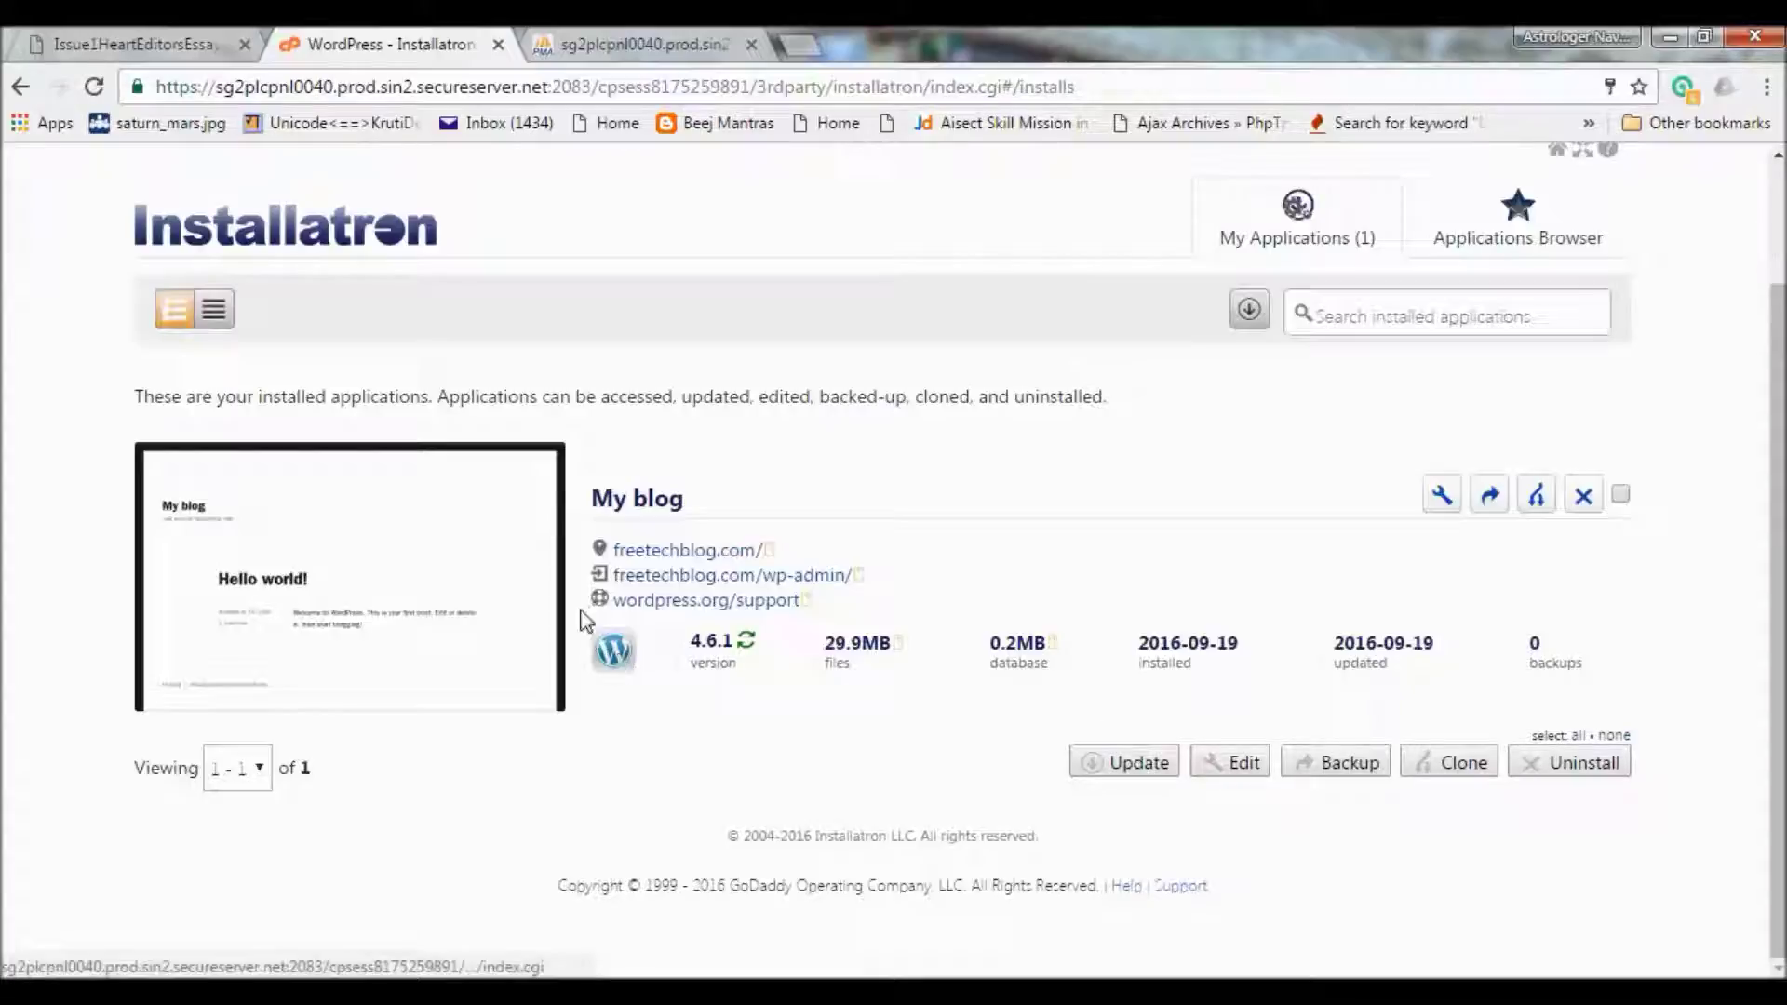
Open the installed freetechblog.com site in a new browser tab and view its home page.
{"action": "right_click", "coordinate": [701, 562]}
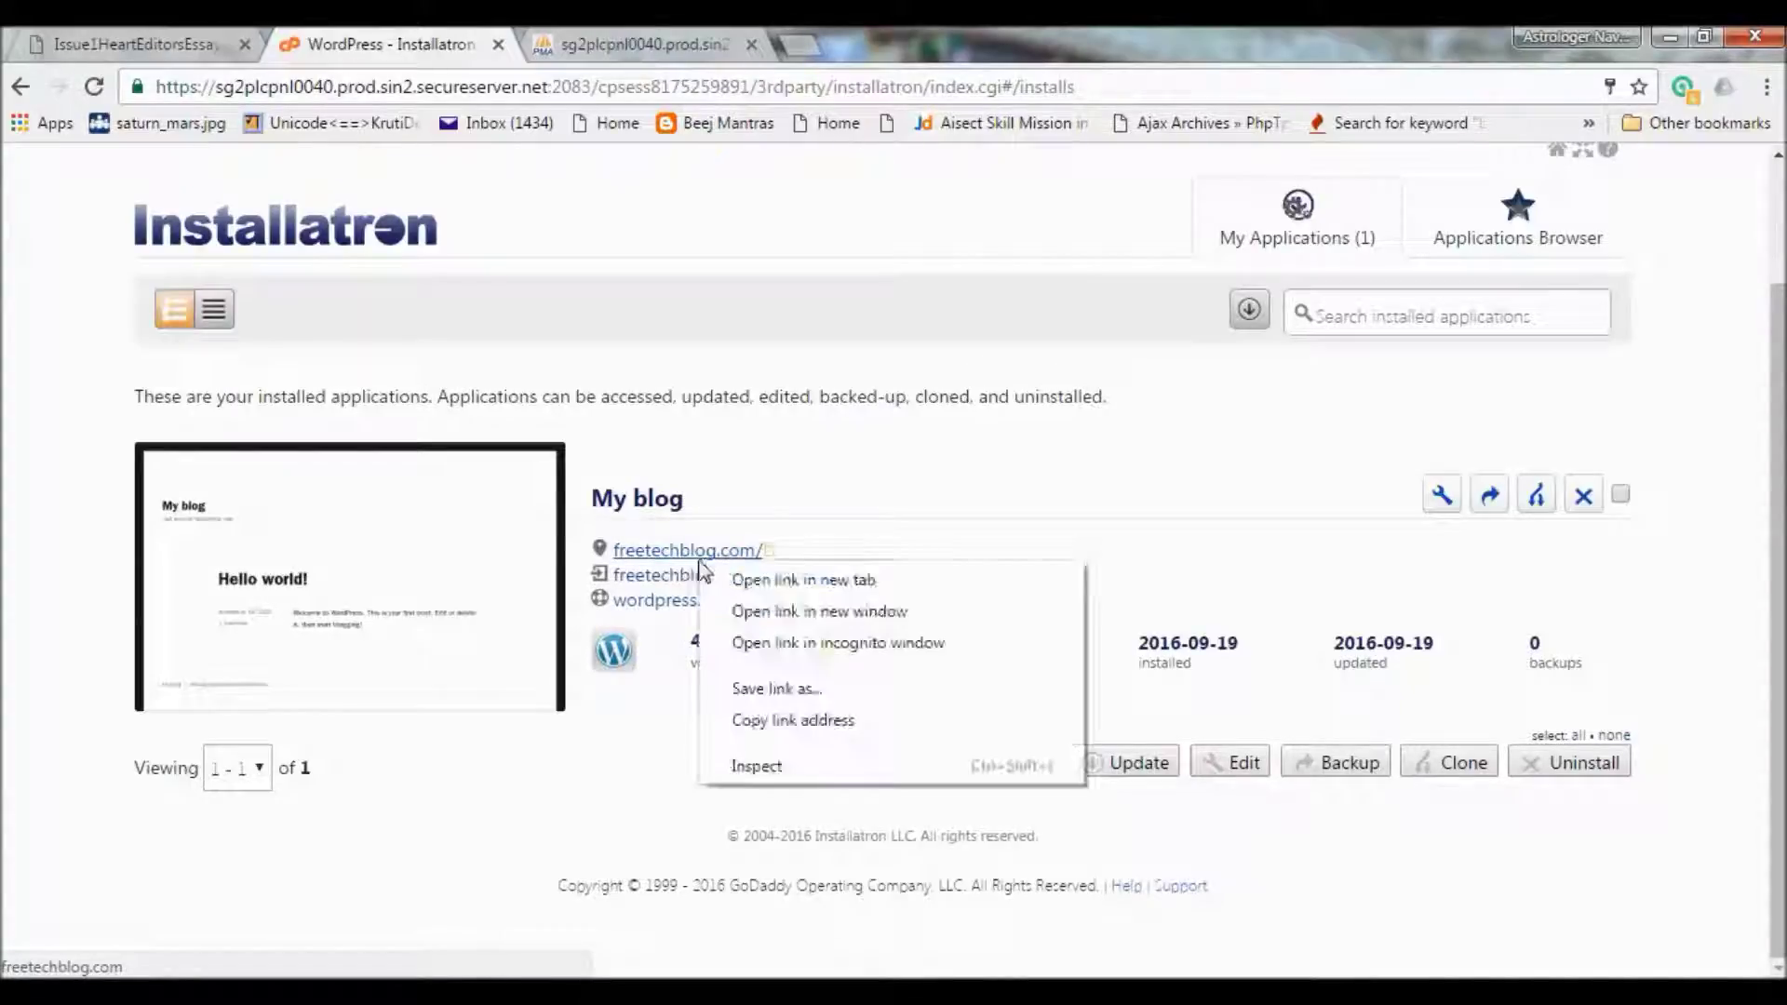
{"action": "left_click", "coordinate": [780, 581]}
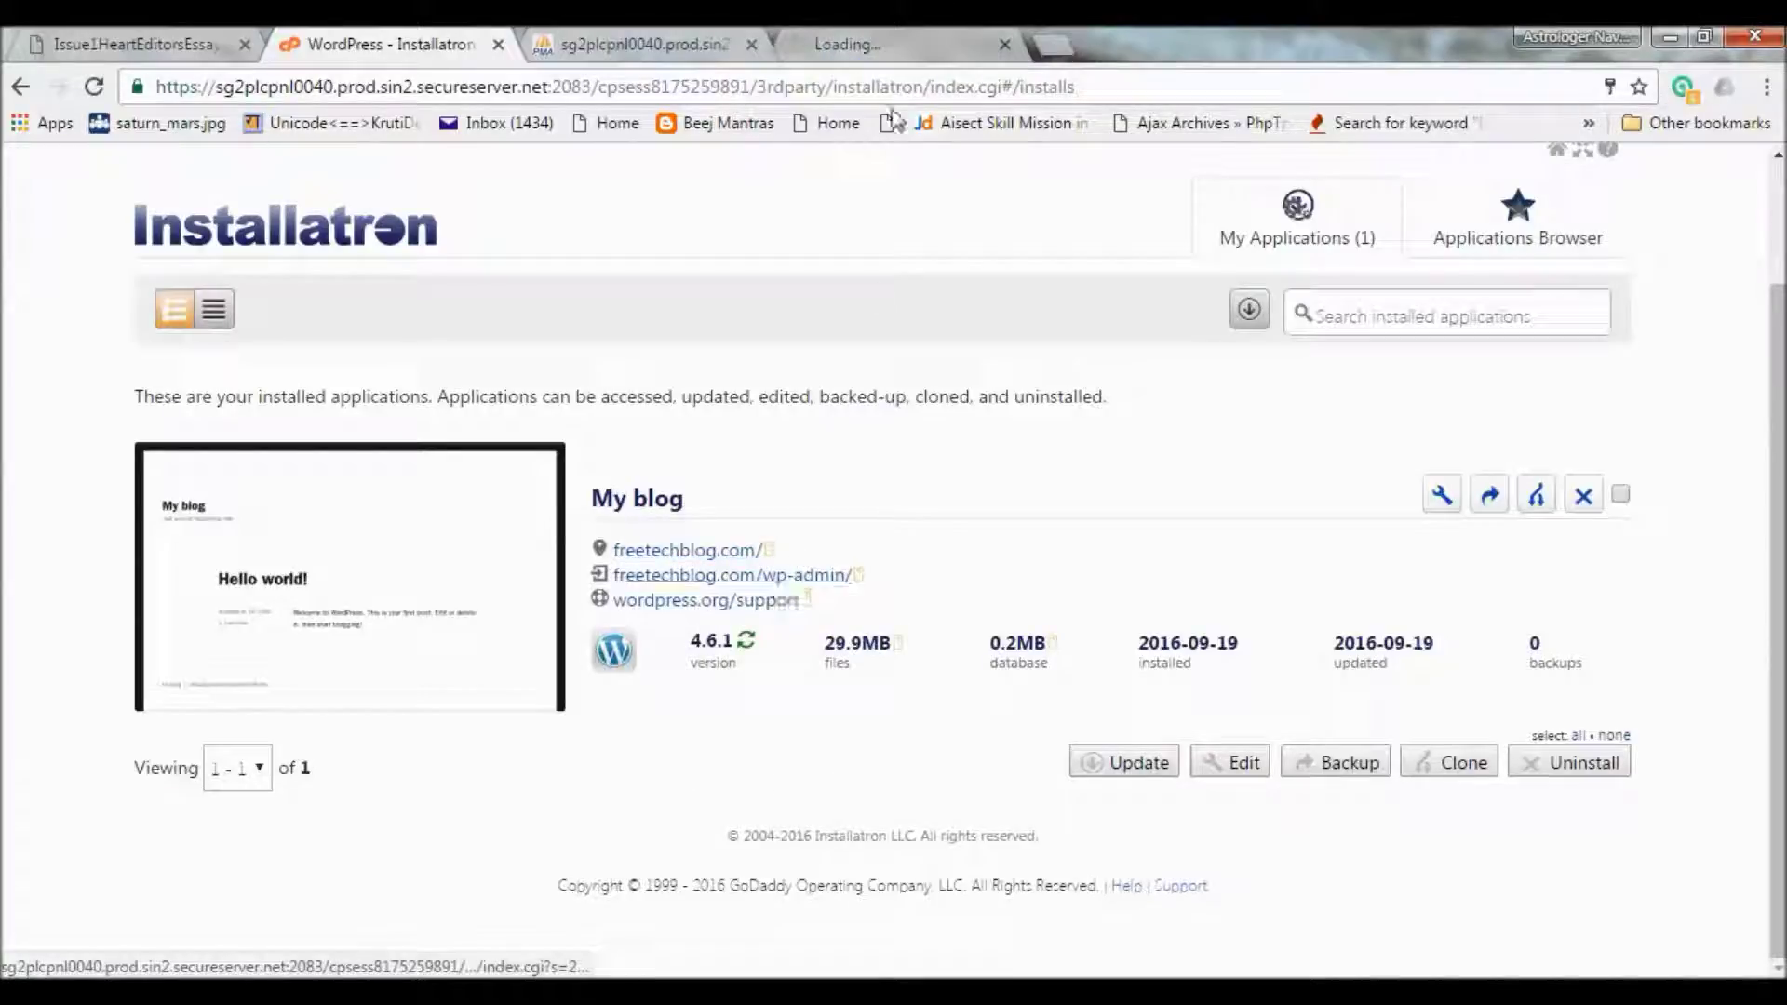
{"action": "left_click", "coordinate": [895, 47]}
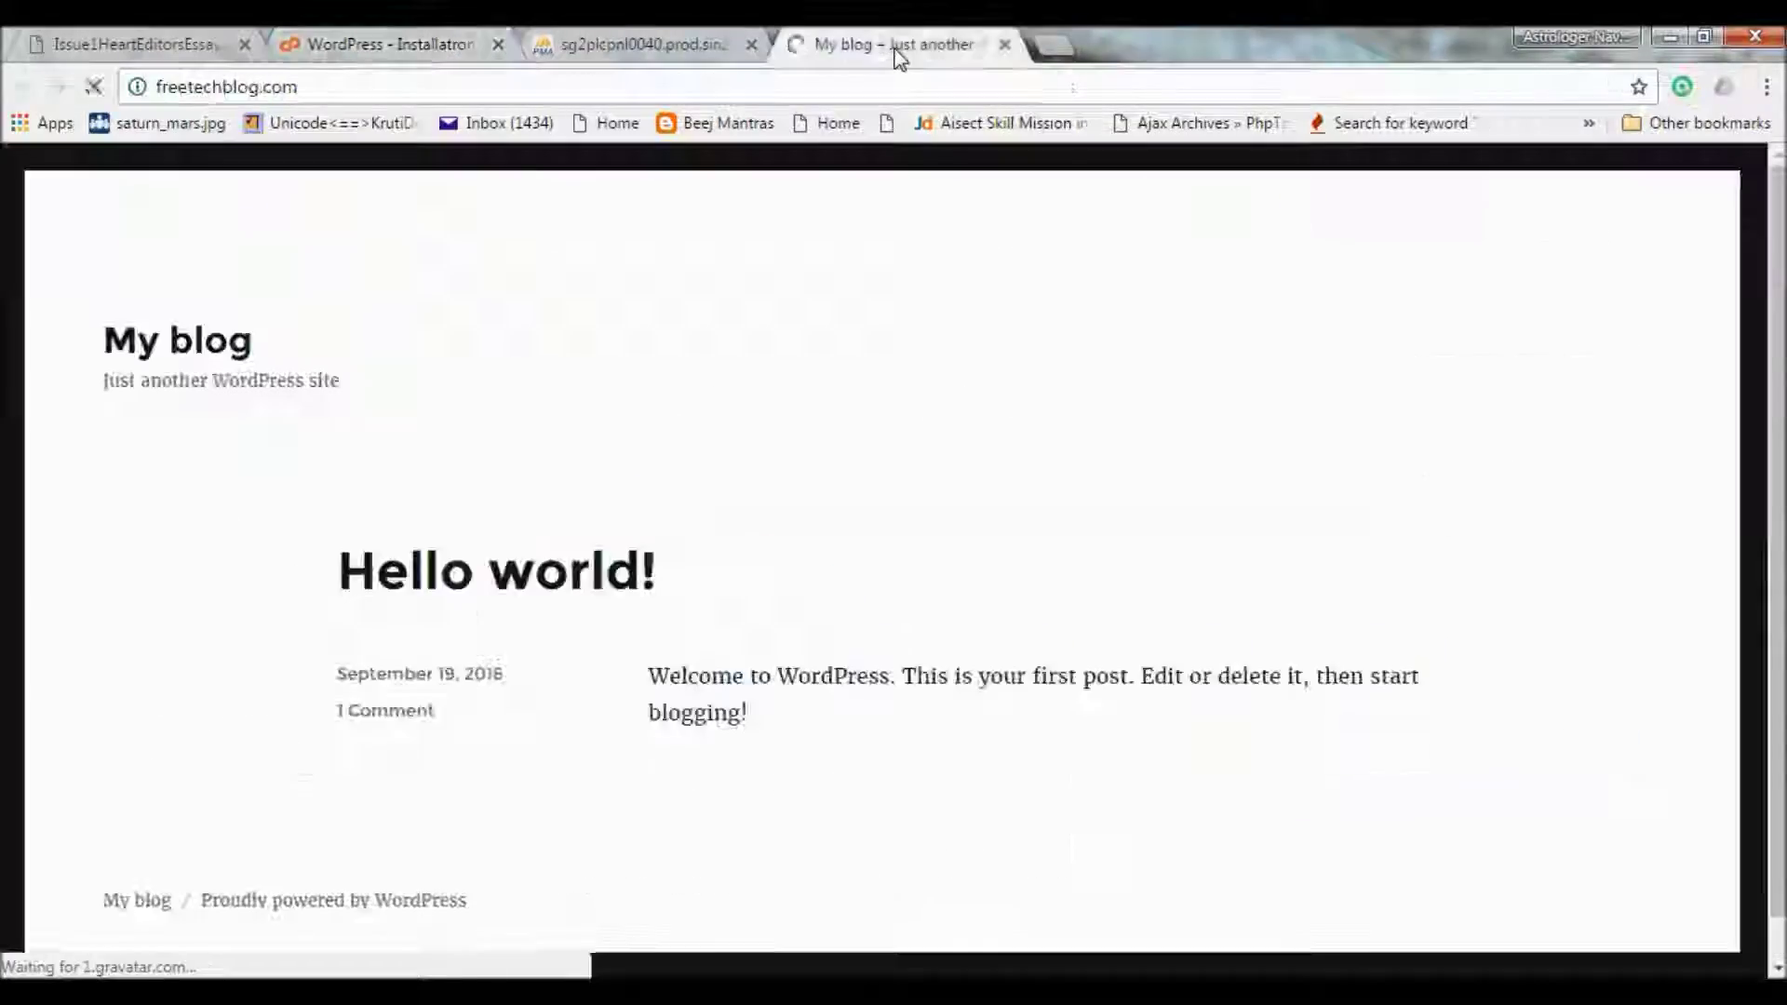